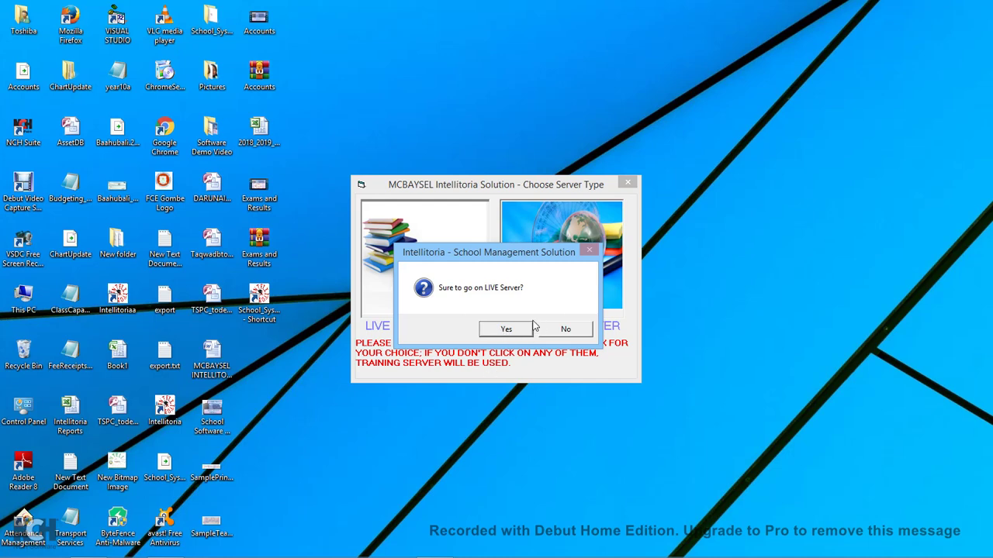
Confirm the LIVE server and log in with the user ID and password.
click(506, 329)
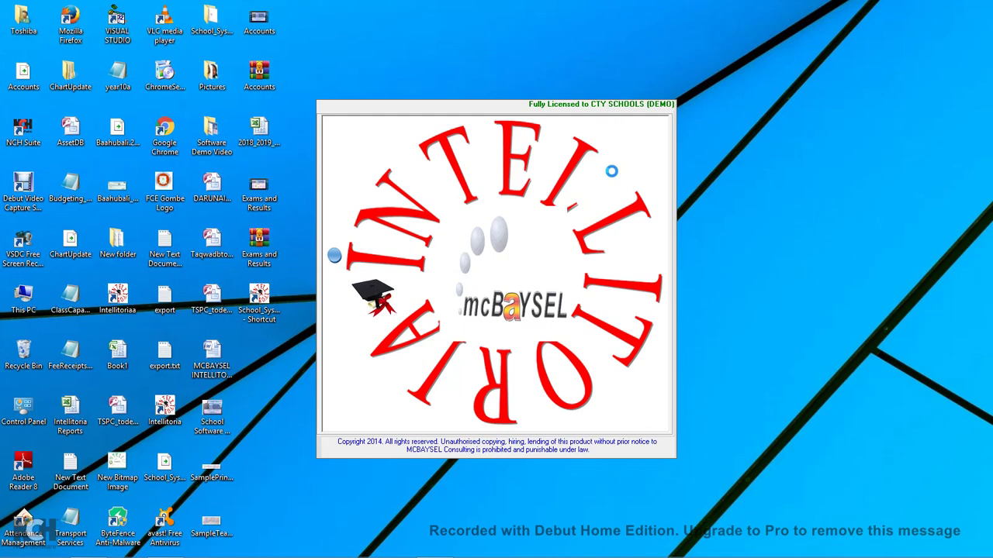
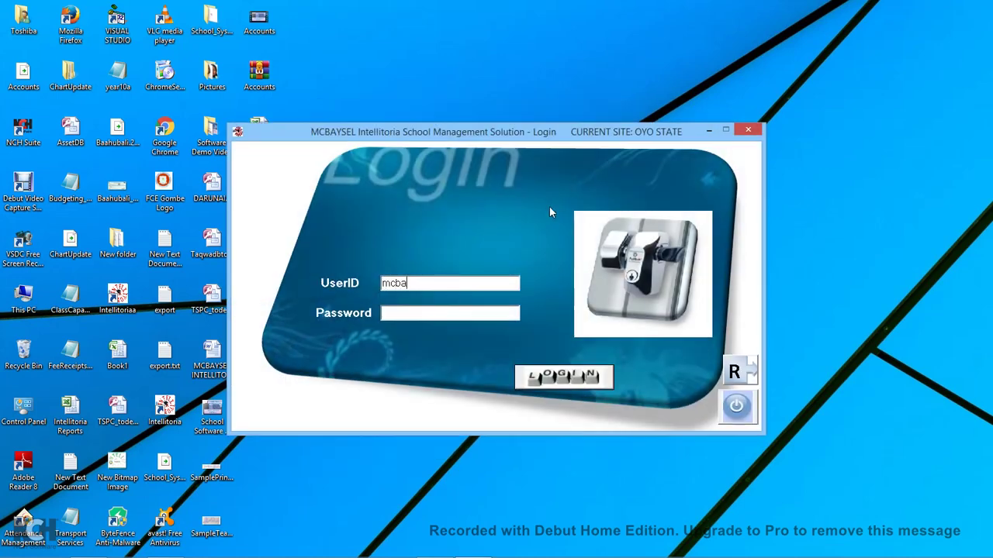
key(Tab)
text(************)
click(574, 377)
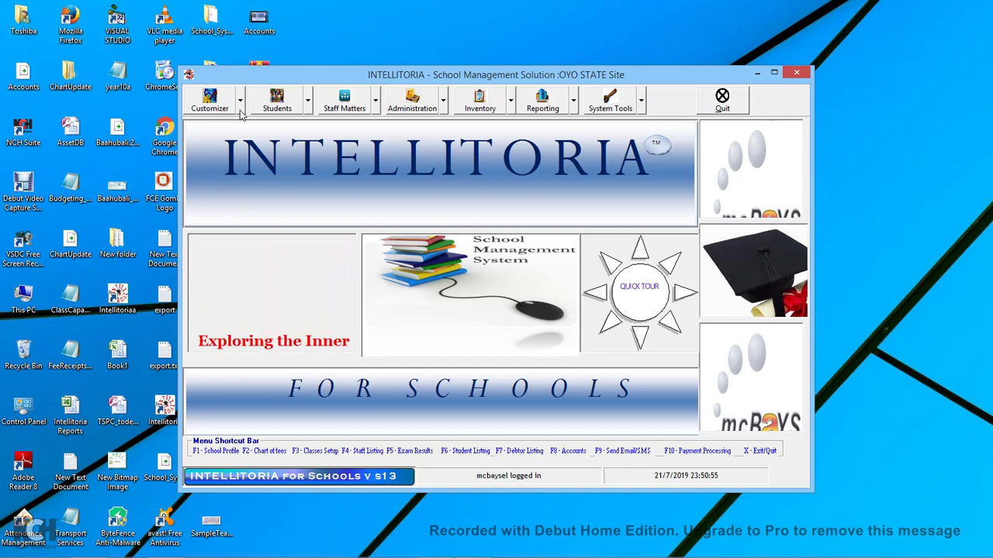
Open Payroll Settings from the Customizer menu and go to the Staff Category page.
click(241, 113)
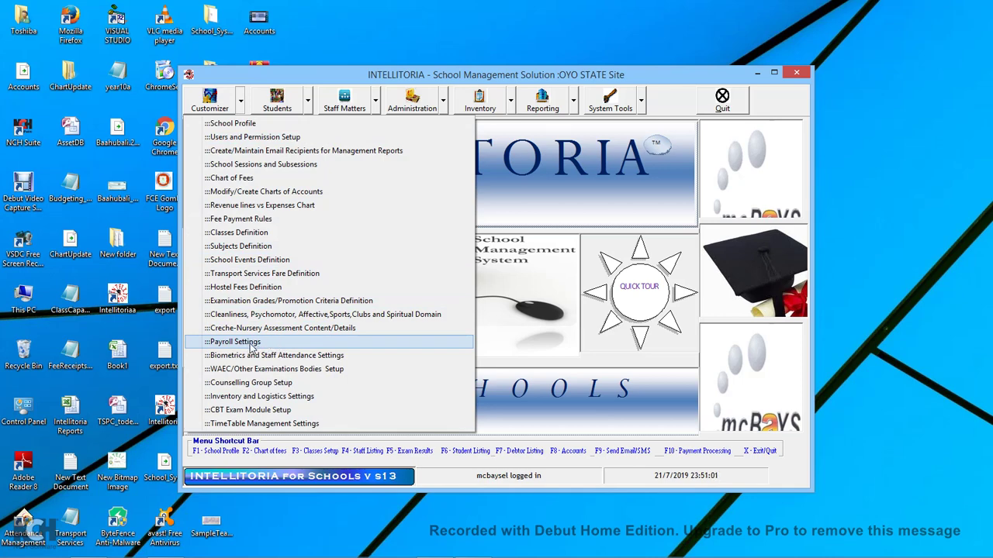
click(241, 107)
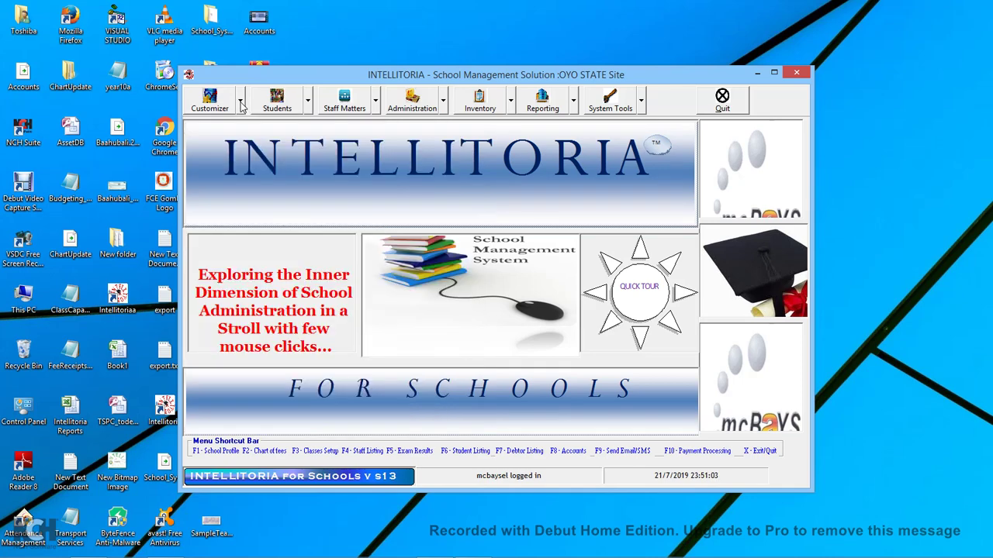
click(241, 107)
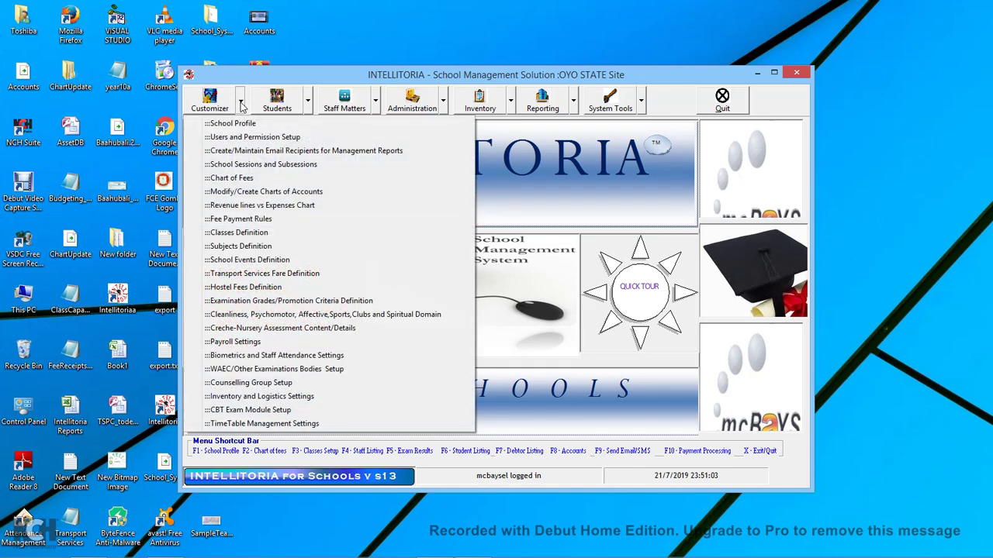
click(251, 342)
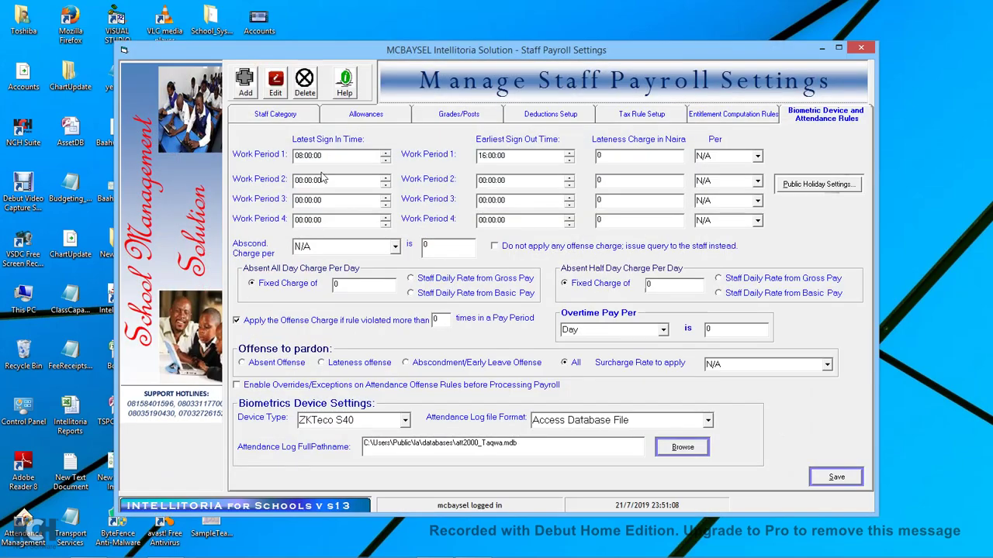
click(293, 118)
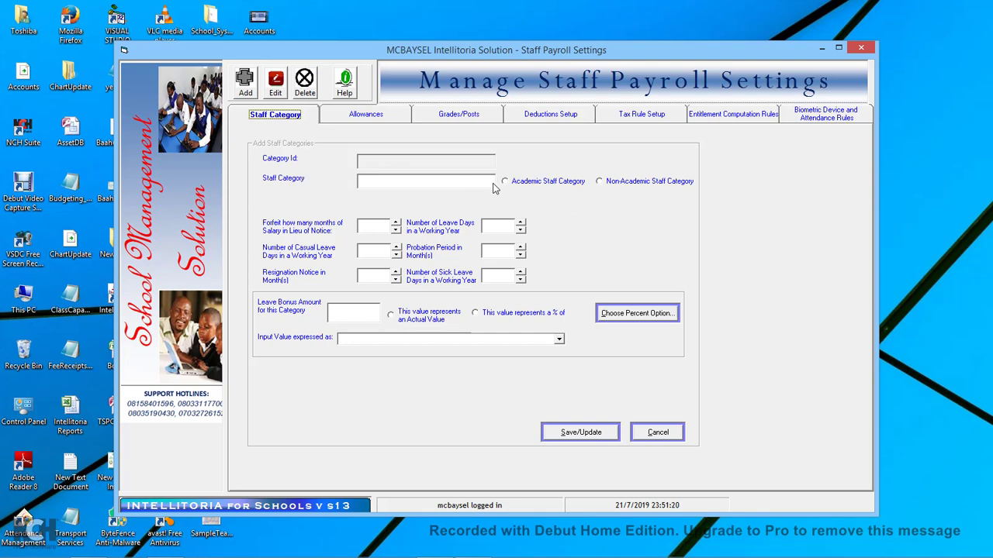
Browse the existing staff categories in Edit mode, switch to Add, then go to Allowances.
click(279, 92)
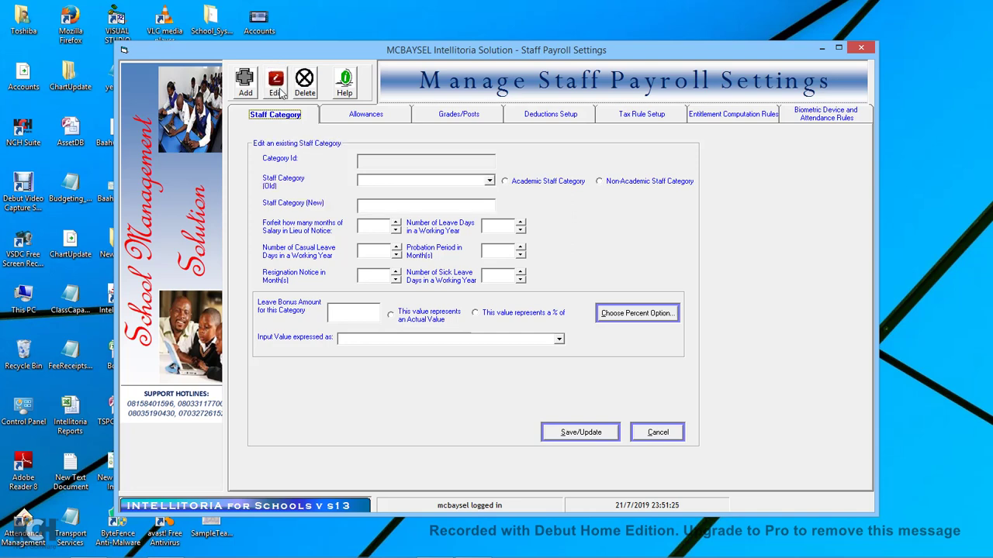
click(489, 182)
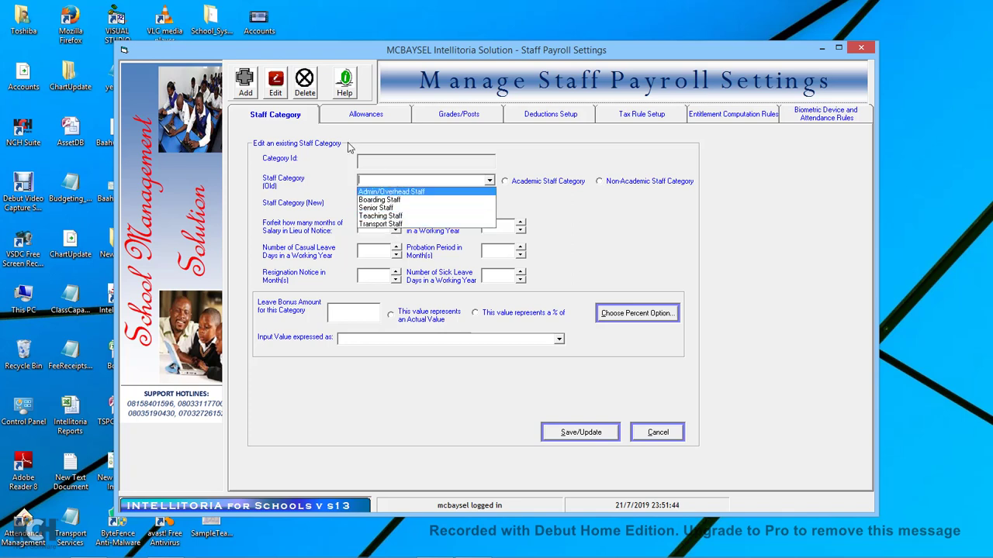
click(245, 92)
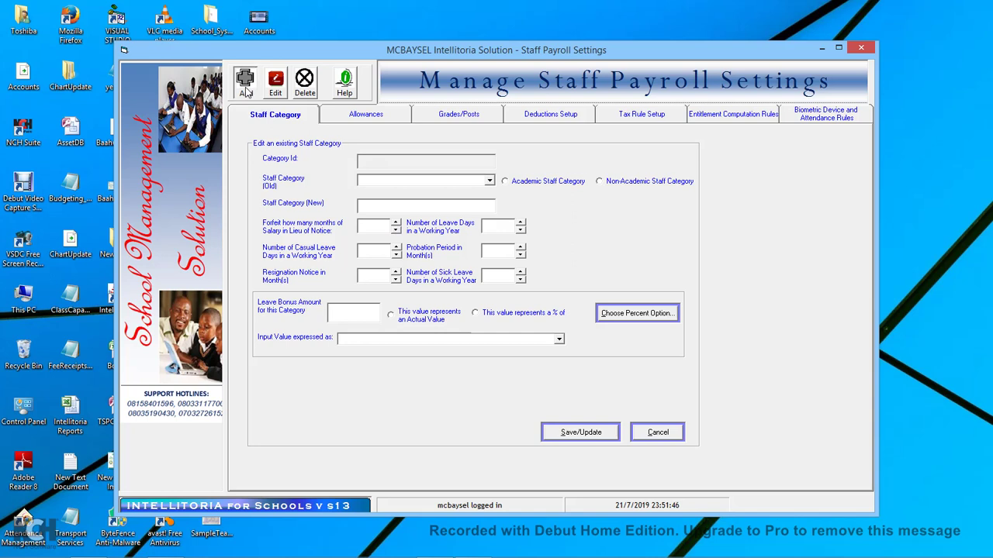
click(245, 92)
click(380, 182)
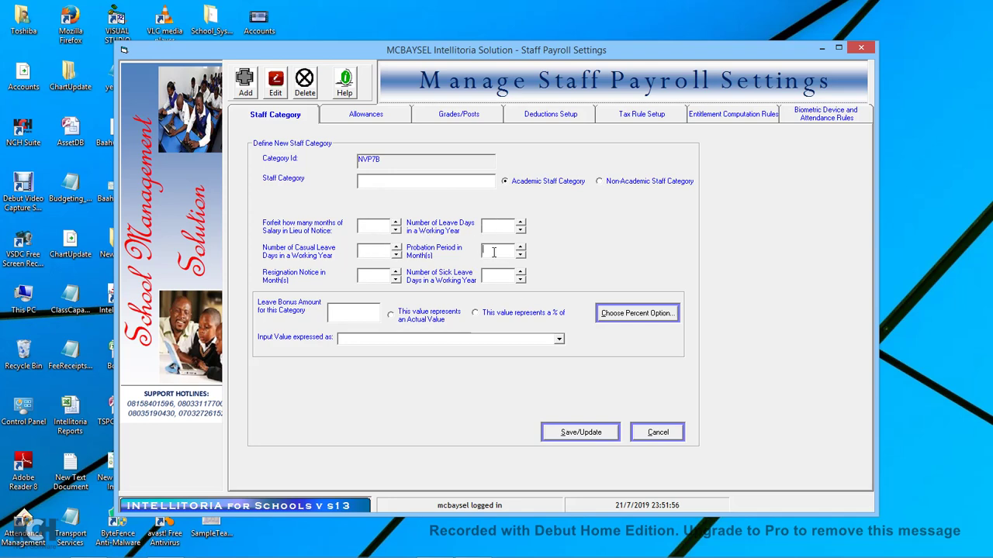
click(374, 118)
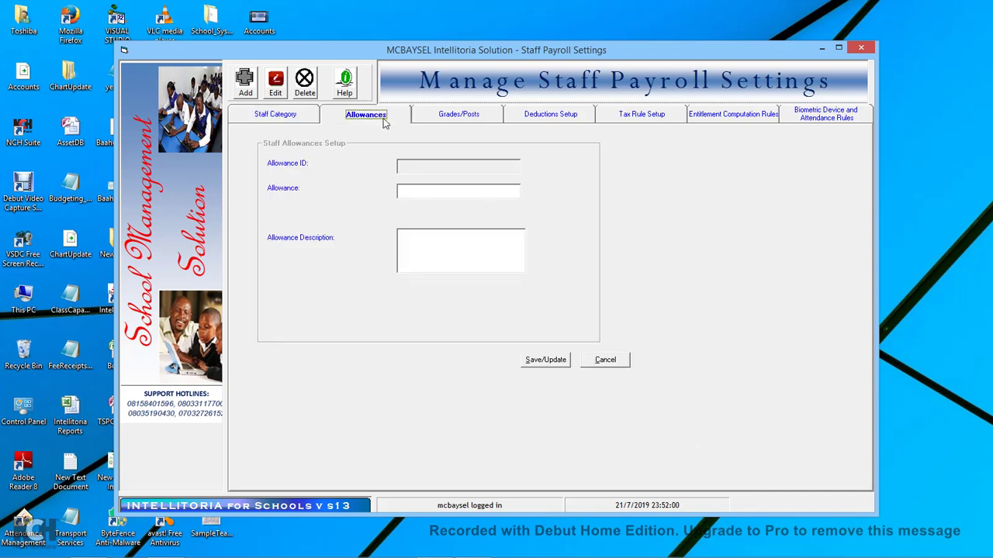
Review the existing entries in the Allowance dropdown, then move to the Grades/Posts setup.
click(252, 94)
click(419, 192)
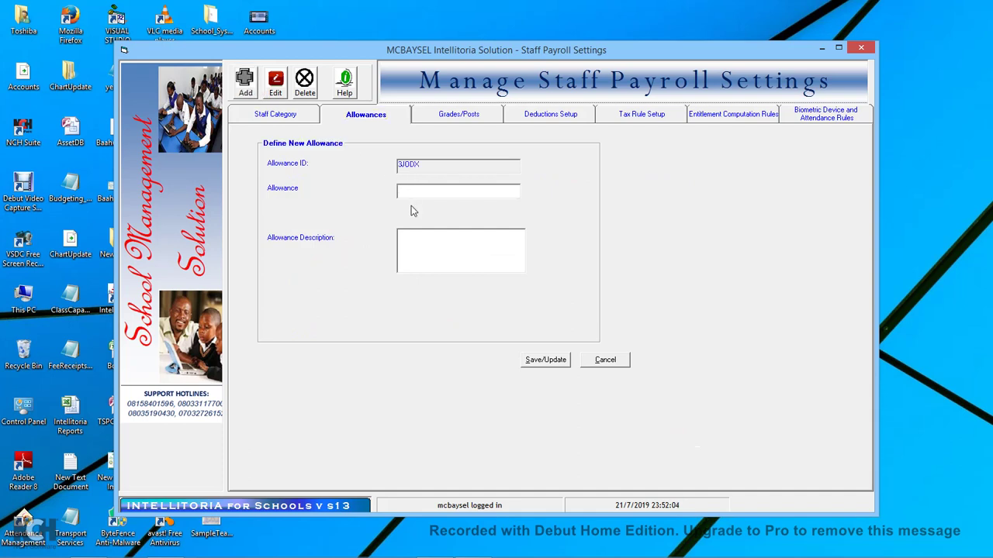
click(277, 89)
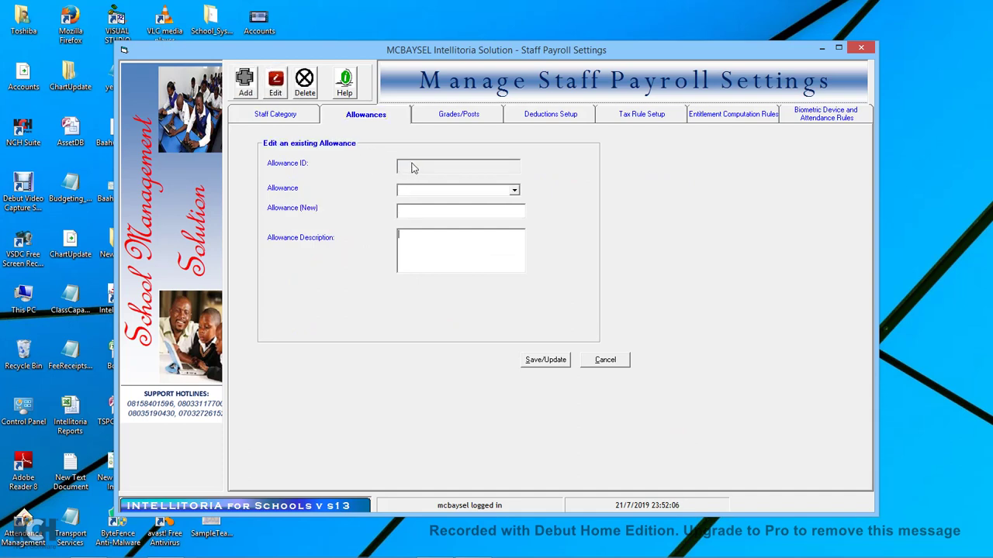
click(515, 191)
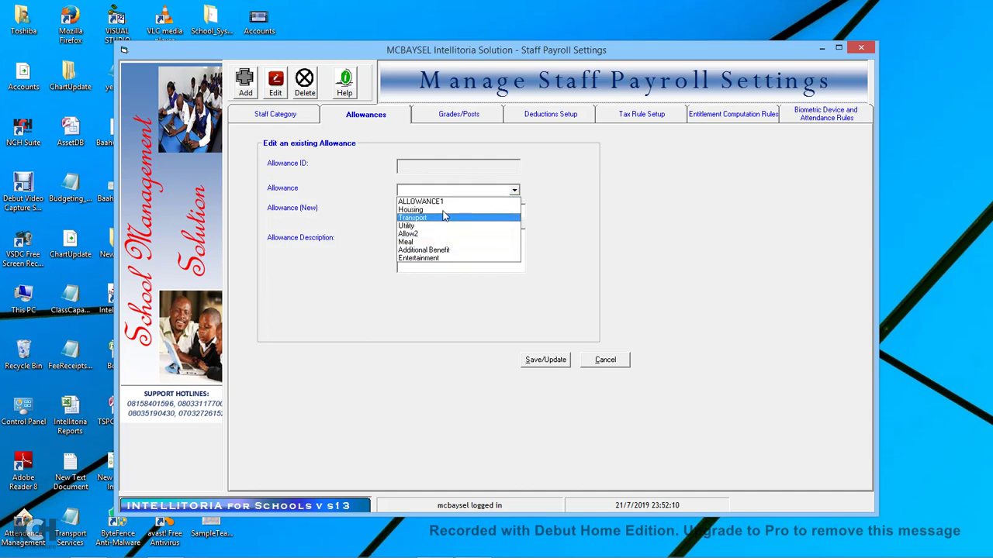
click(469, 118)
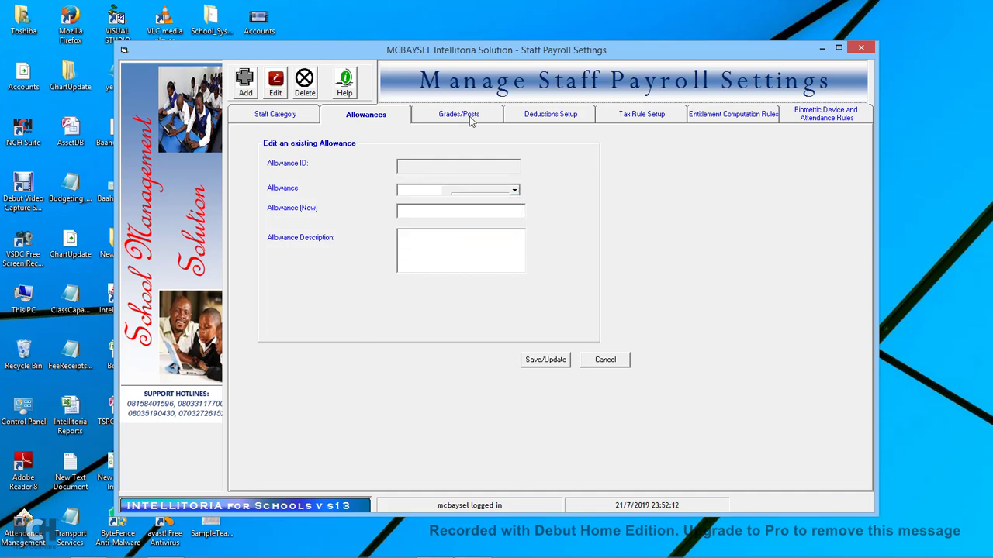
click(469, 119)
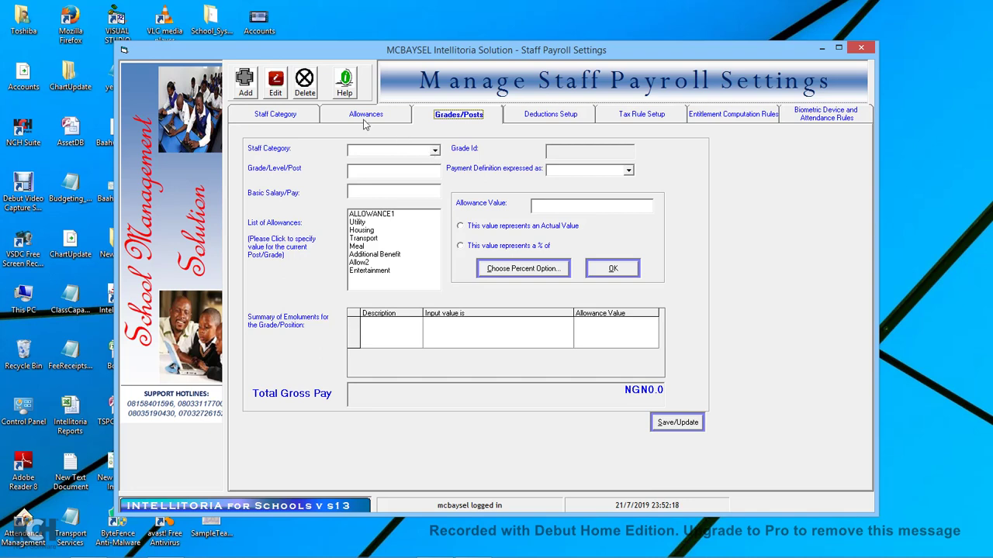
Add Senior Staff grade SSLEVEL1 with 45000 Monthly Pay basic salary and select ALLOWANCE1.
click(247, 90)
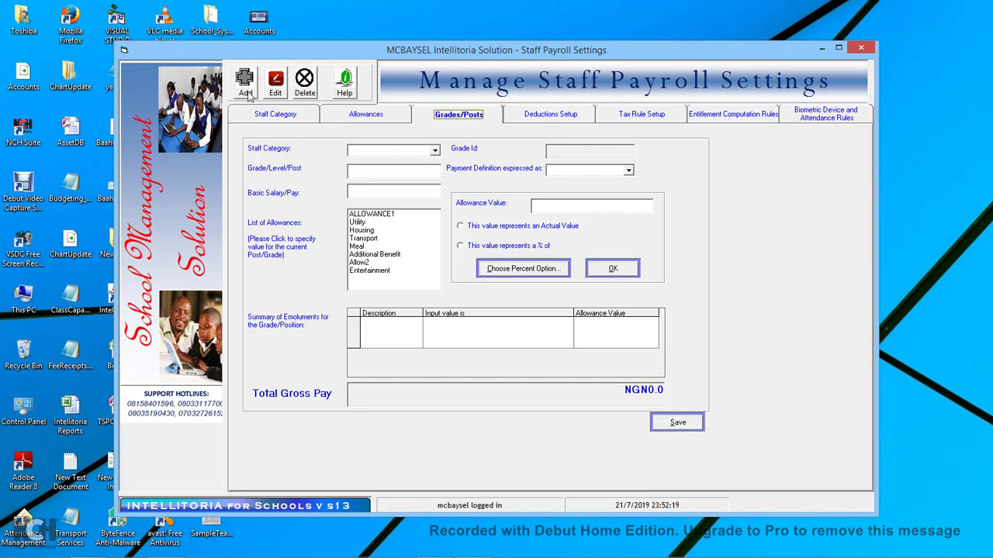
click(435, 152)
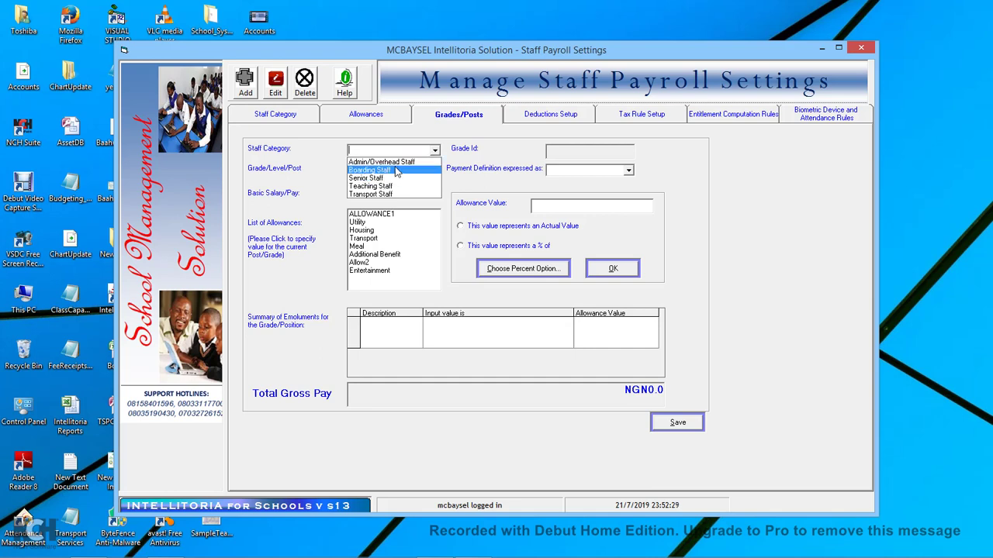
click(373, 179)
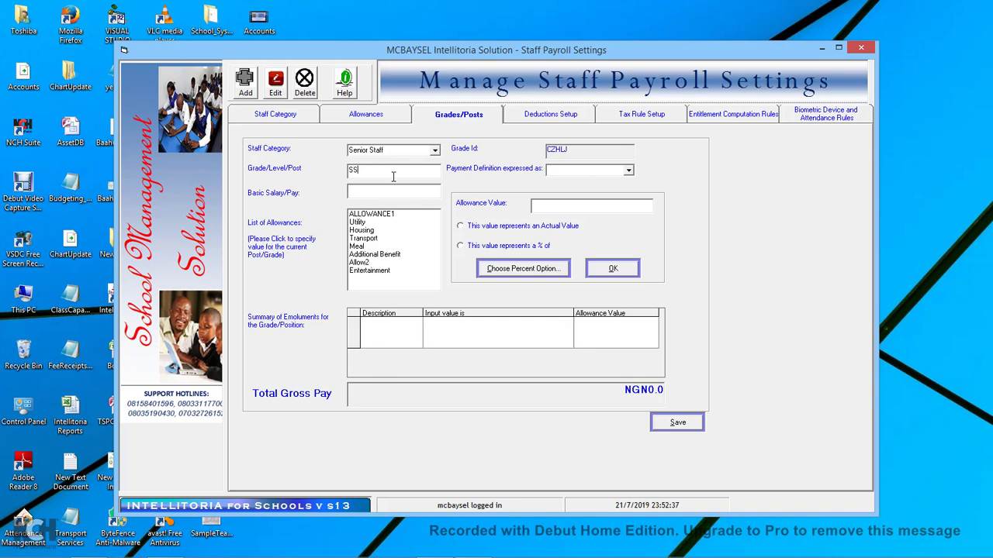
click(393, 176)
text(SSLEVEL1)
click(383, 193)
text(45000)
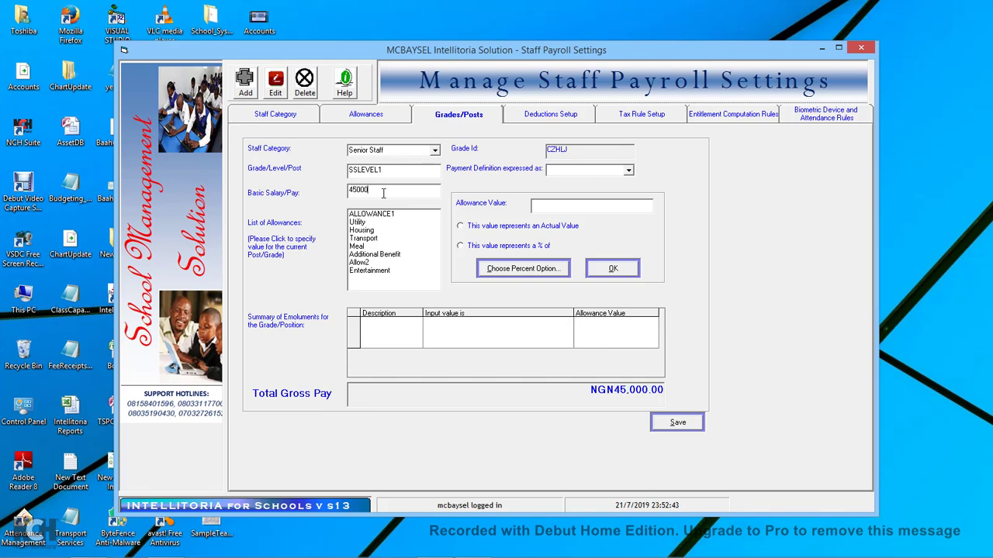
click(628, 171)
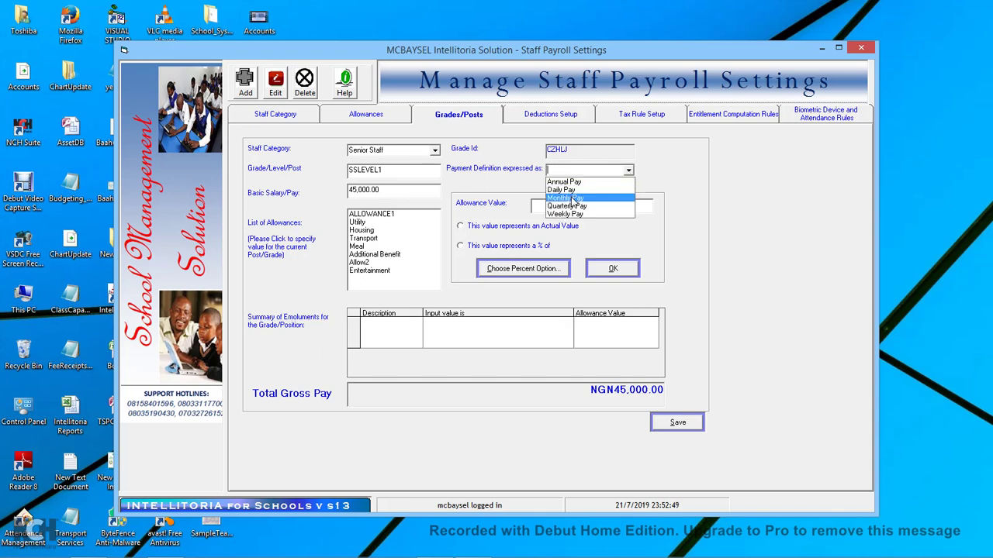
click(573, 200)
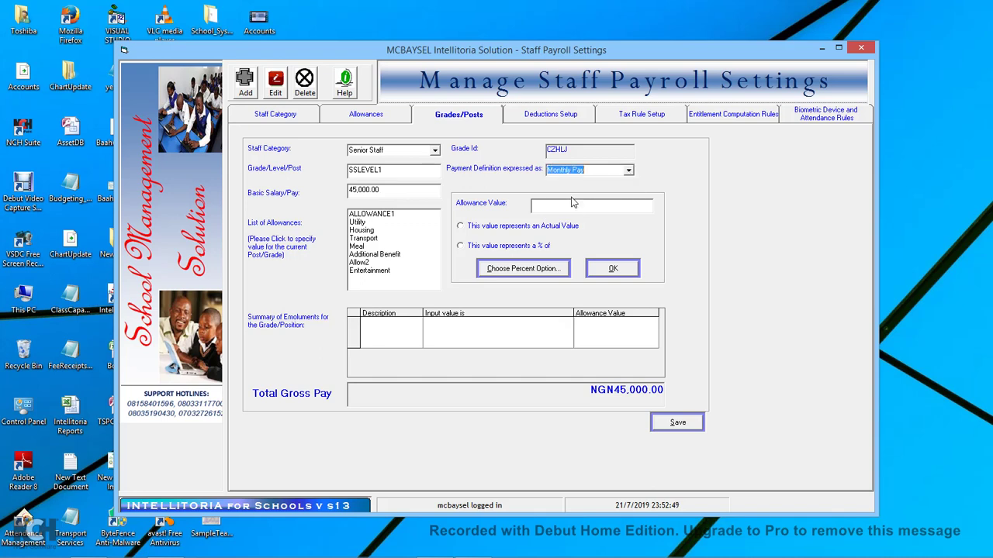
click(381, 216)
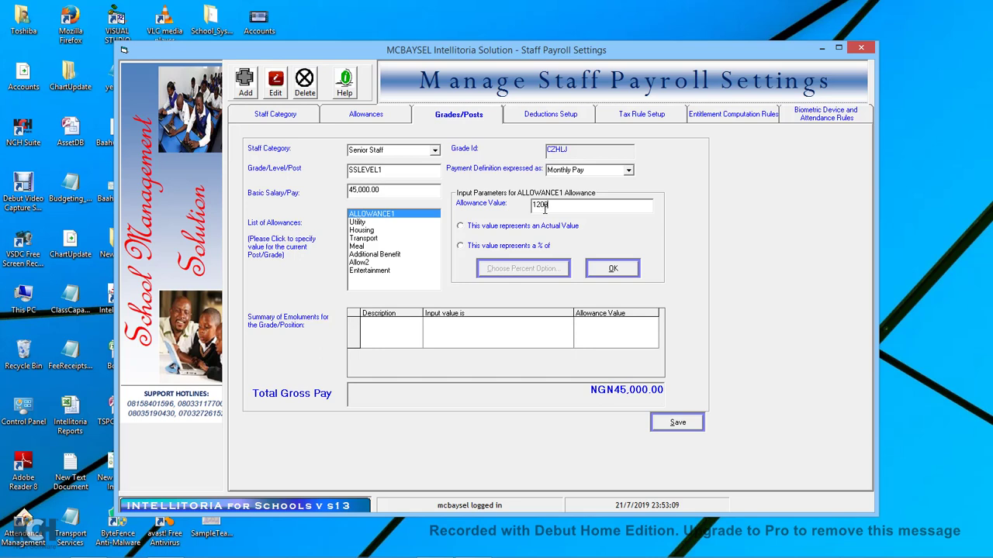
Add ALLOWANCE1 at 12,000 and Housing at 10,000 to SSLEVEL1 as actual values.
click(532, 229)
click(608, 275)
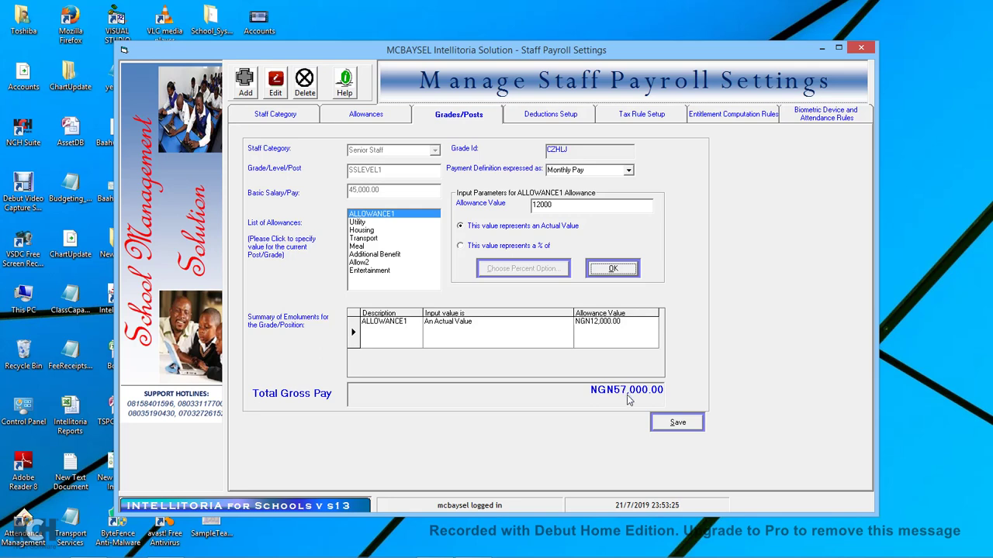
click(362, 231)
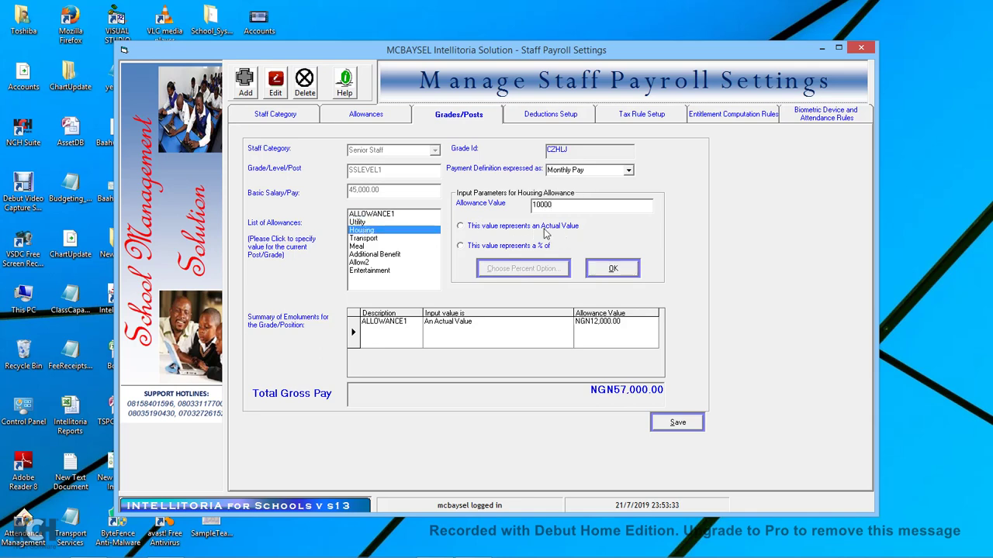
click(546, 226)
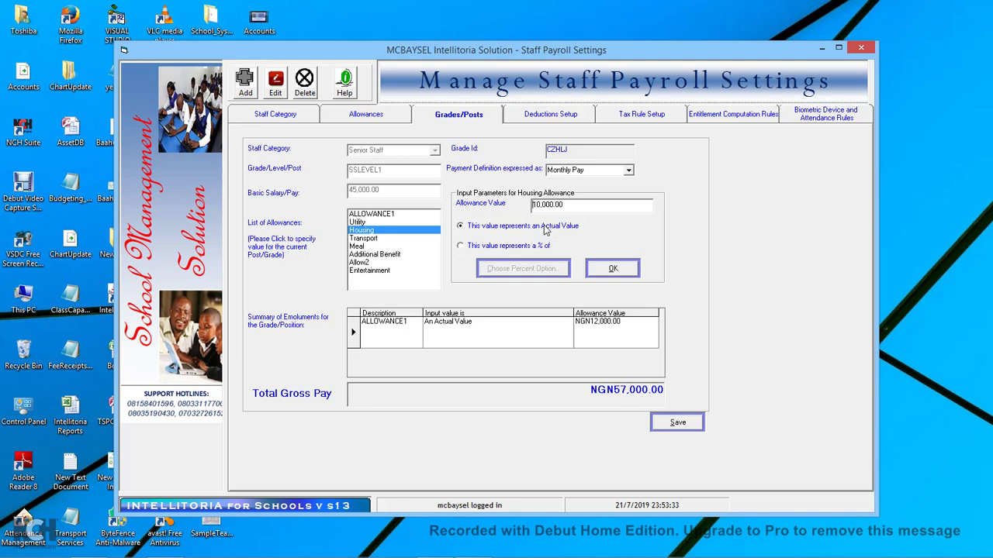
click(609, 269)
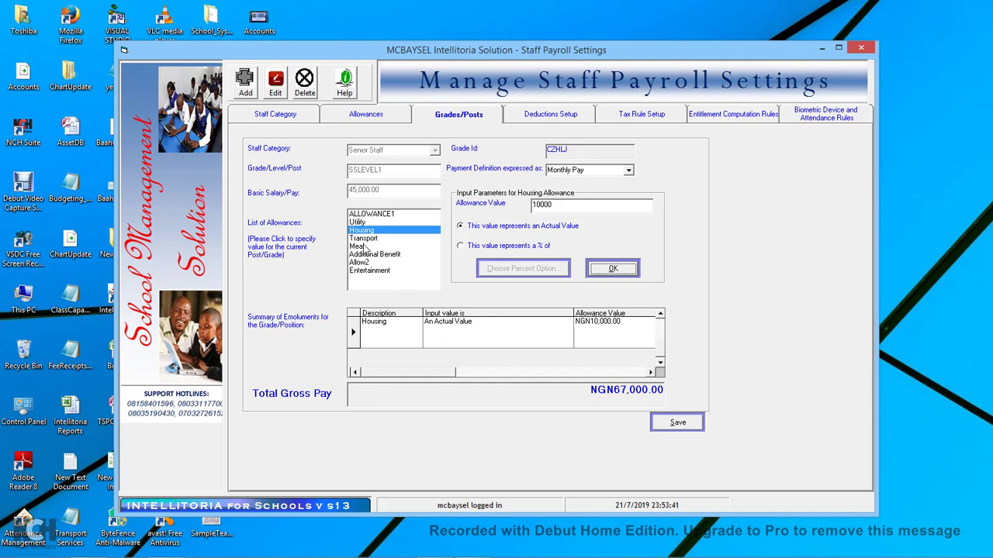
click(367, 247)
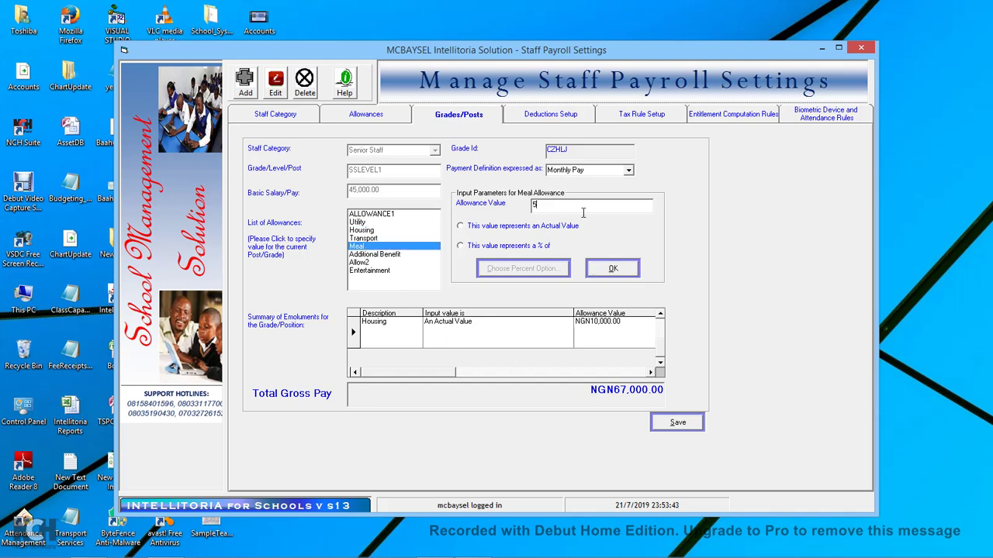
Add the Meal allowance as 5% of basic pay (NGN2,250.00), then select Additional Benefit.
click(537, 246)
click(547, 270)
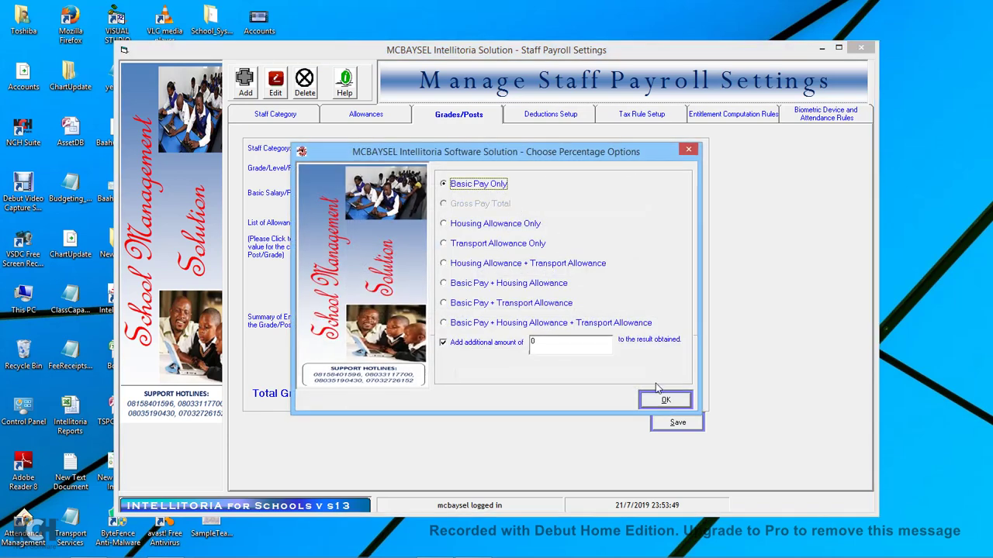
click(665, 401)
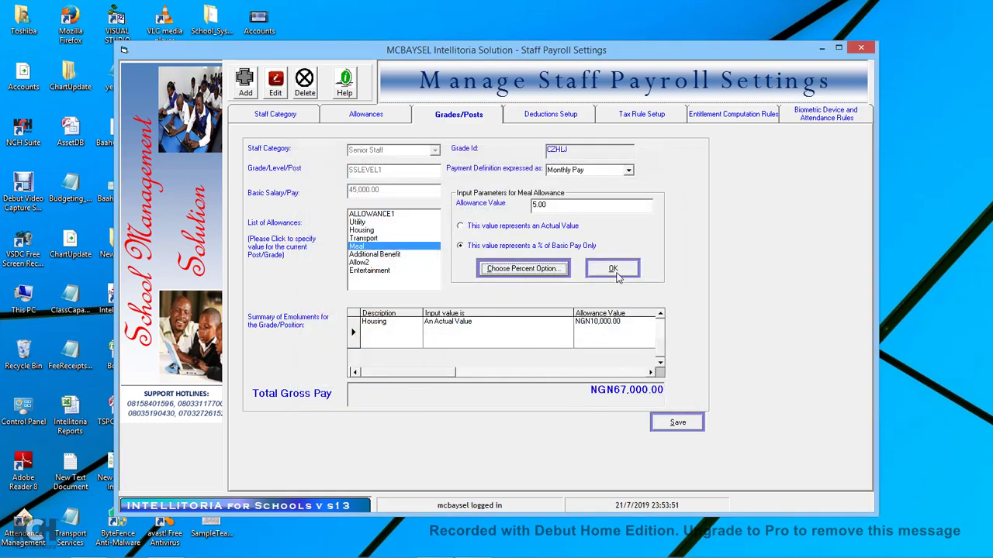
click(613, 269)
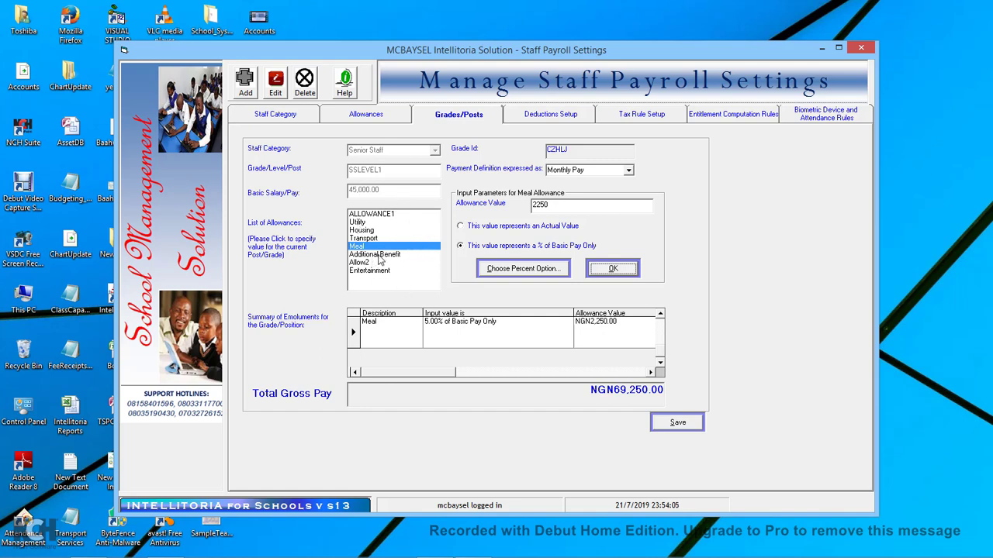
click(380, 256)
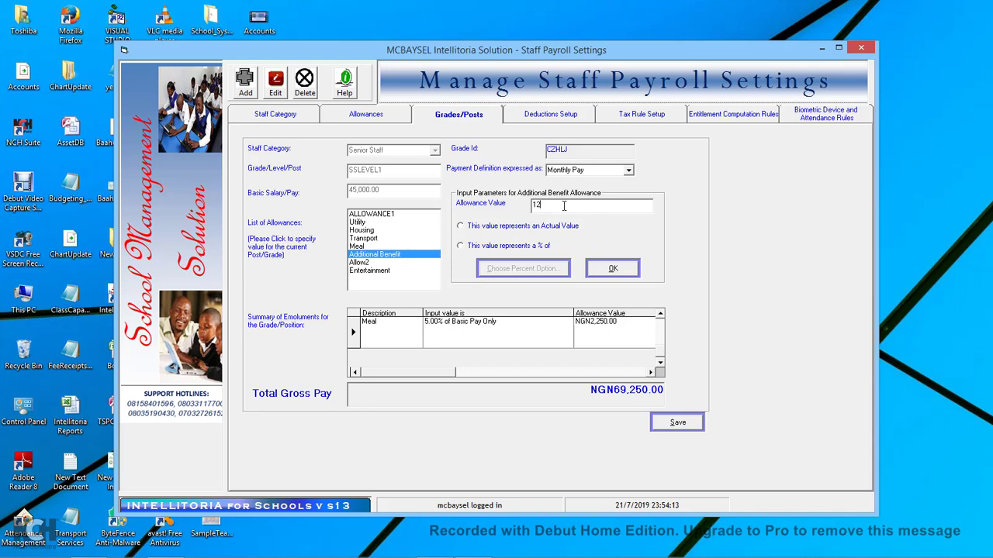
Apply Additional Benefit as a 12,500 actual value and save grade SSLEVEL1.
click(530, 229)
click(611, 269)
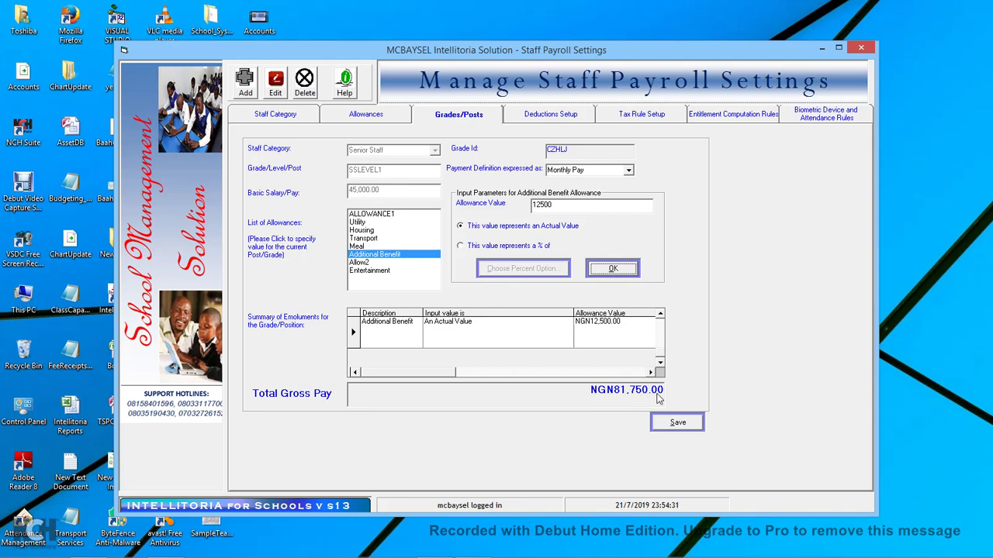
click(686, 425)
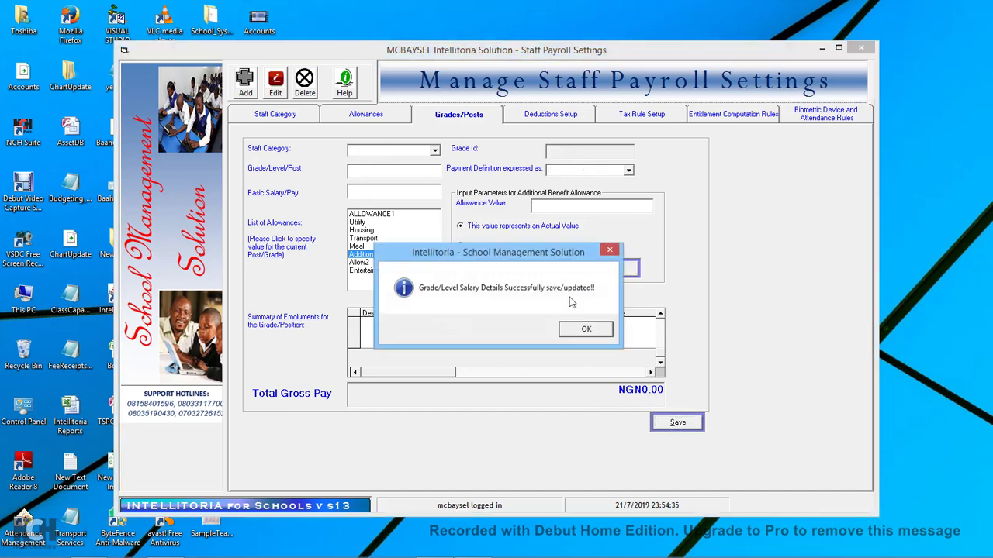
click(585, 329)
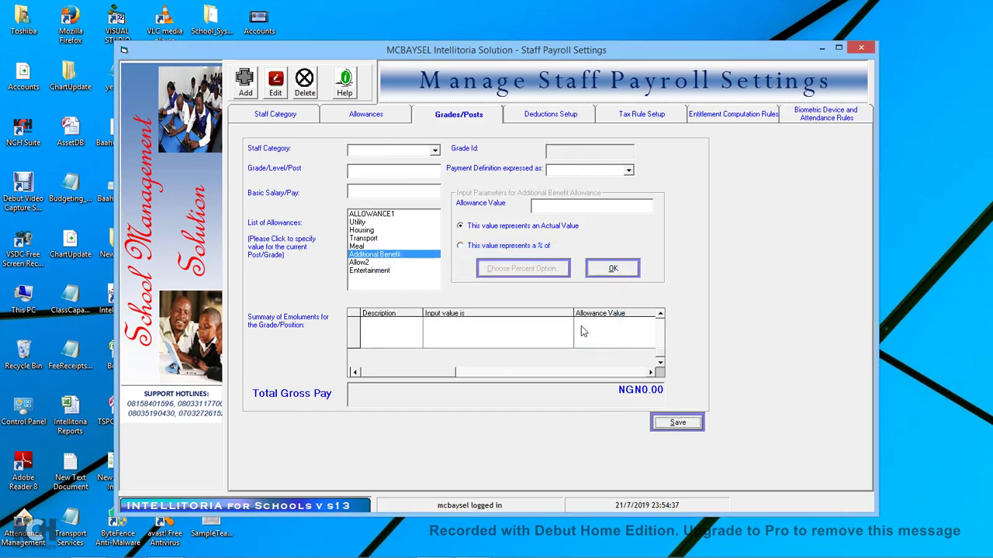
click(560, 116)
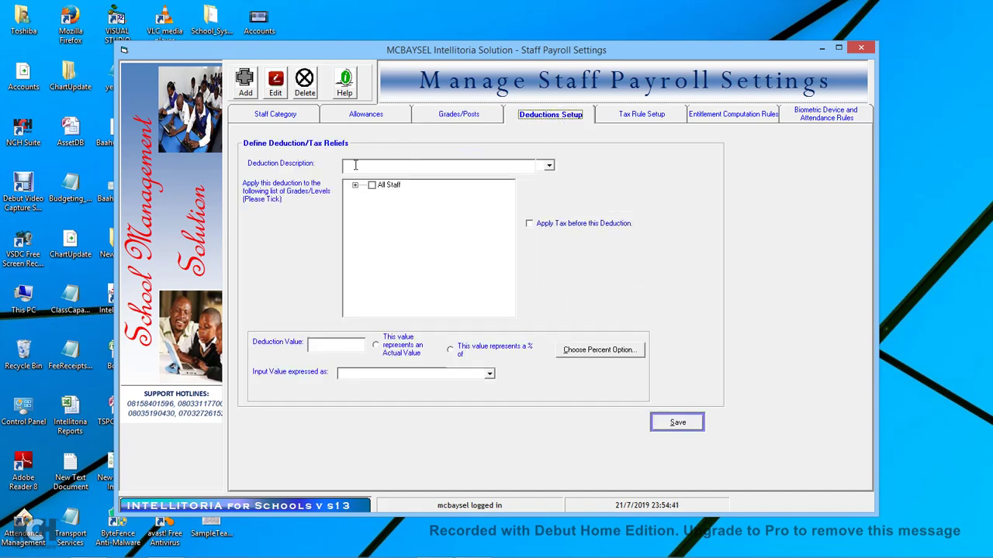
Look over the Tax Rule Setup, then open the Entitlement Computation Rules page.
click(659, 116)
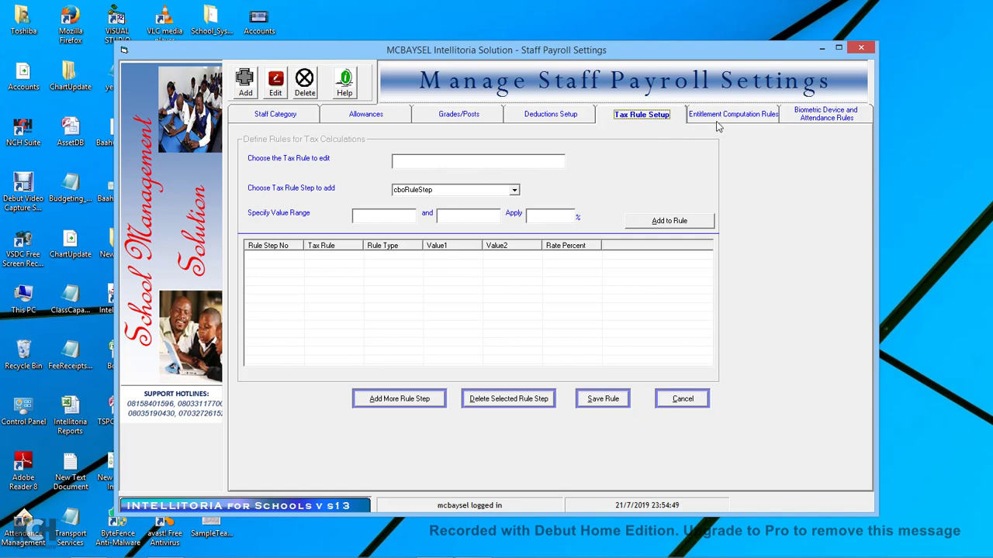
click(758, 122)
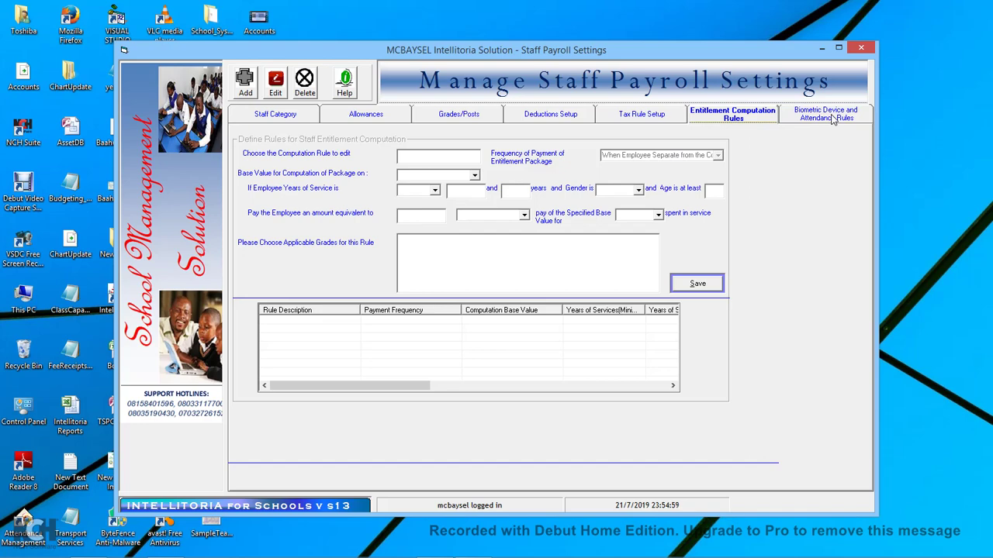
View the Biometric Device and Attendance Rules: ZKTeco S40 device, Work Period 1 08:00–16:00.
click(832, 121)
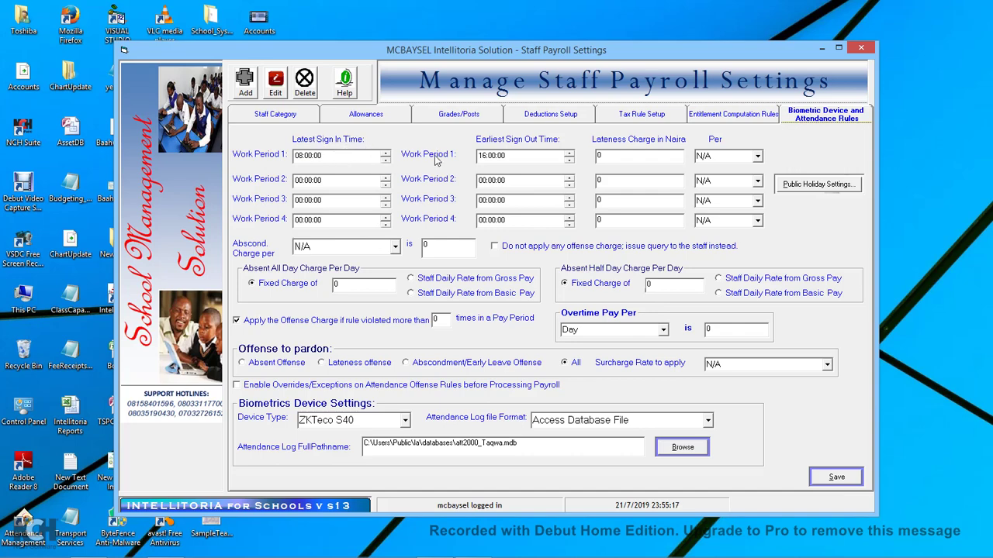
Check the Work Period 1 sign-in and sign-out times and review the lateness charge basis options.
click(363, 159)
click(530, 162)
drag(633, 155, 595, 161)
click(758, 156)
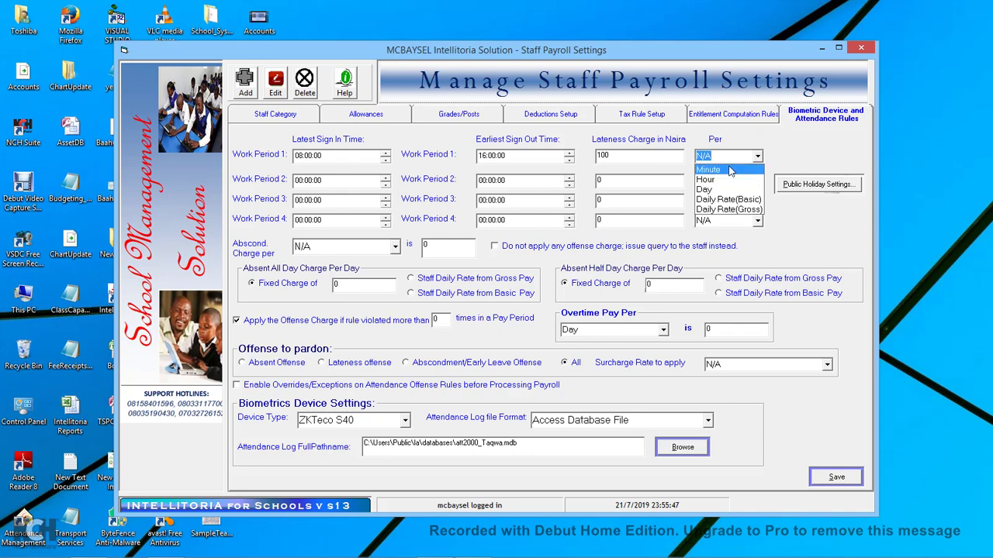
click(799, 155)
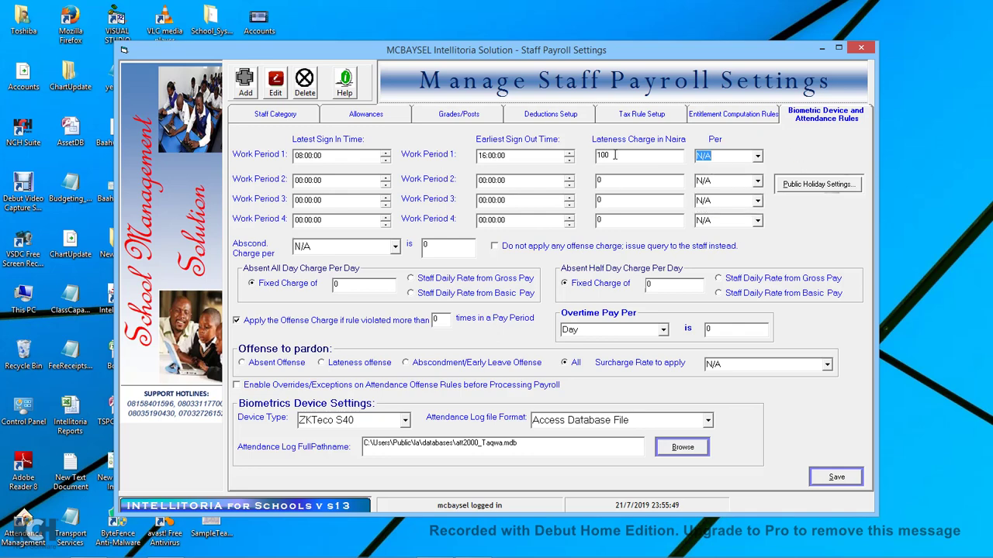
click(757, 156)
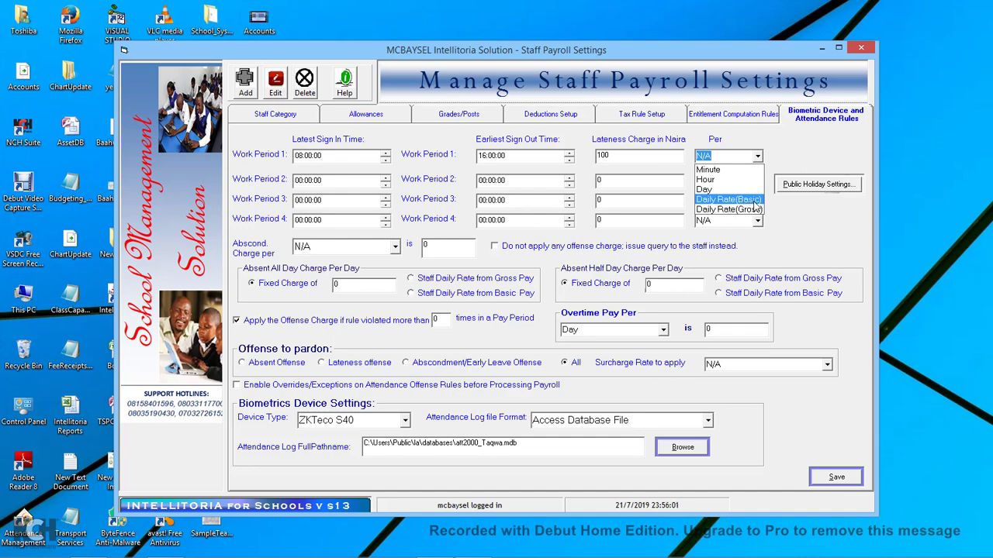
click(753, 203)
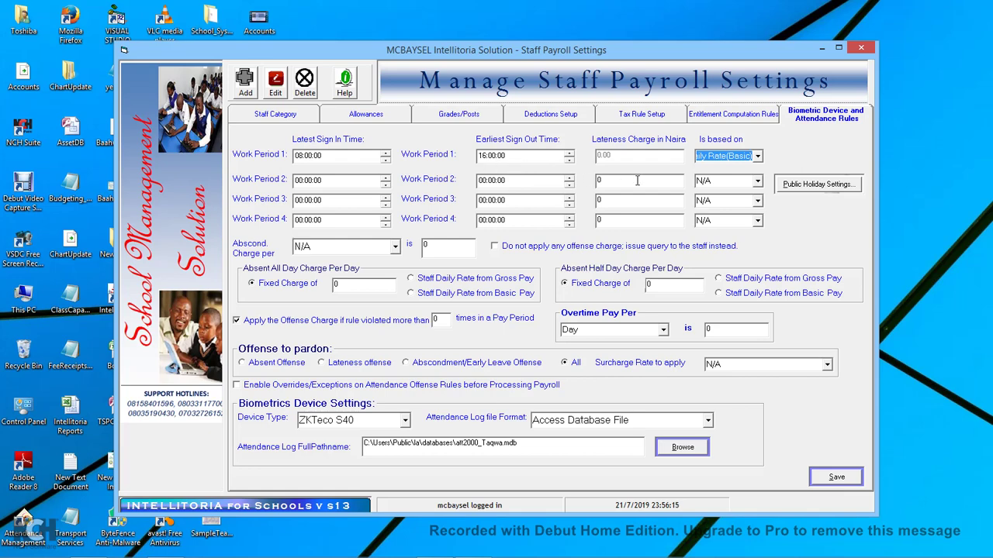
Charge Work Period 1 lateness at 100 naira per Day.
click(758, 156)
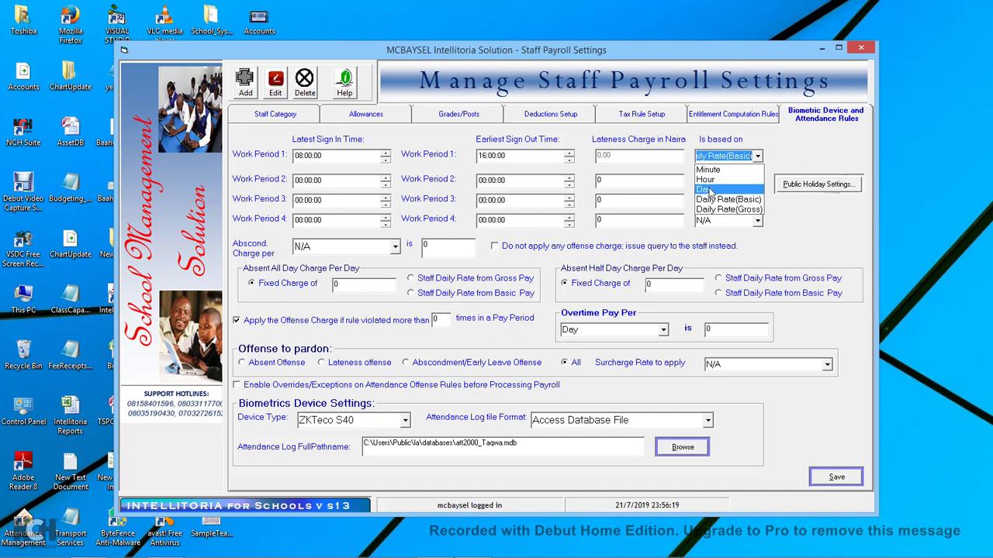
click(706, 190)
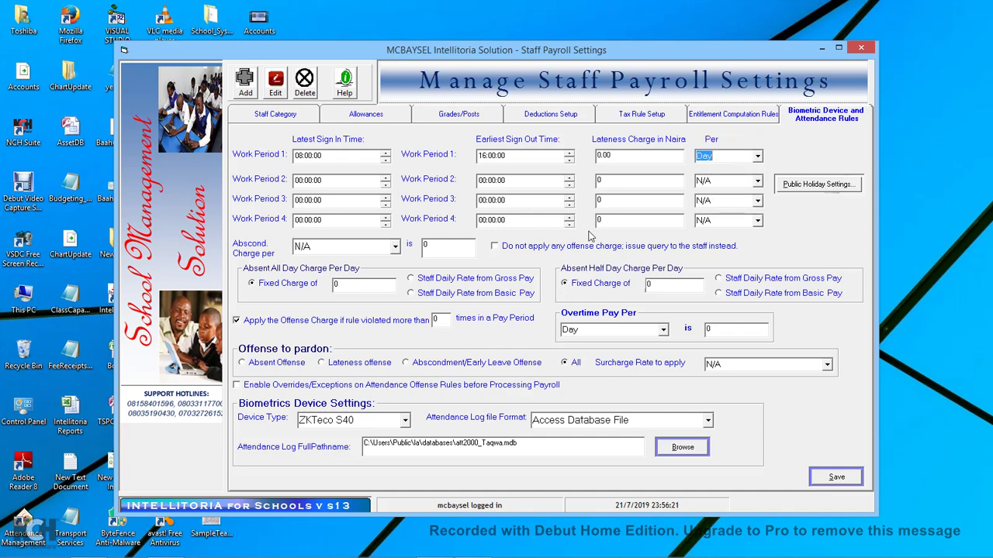
click(618, 155)
text(100)
click(650, 285)
Charge absent half-days at the staff daily gross pay rate, keeping overtime paid per Day.
click(719, 279)
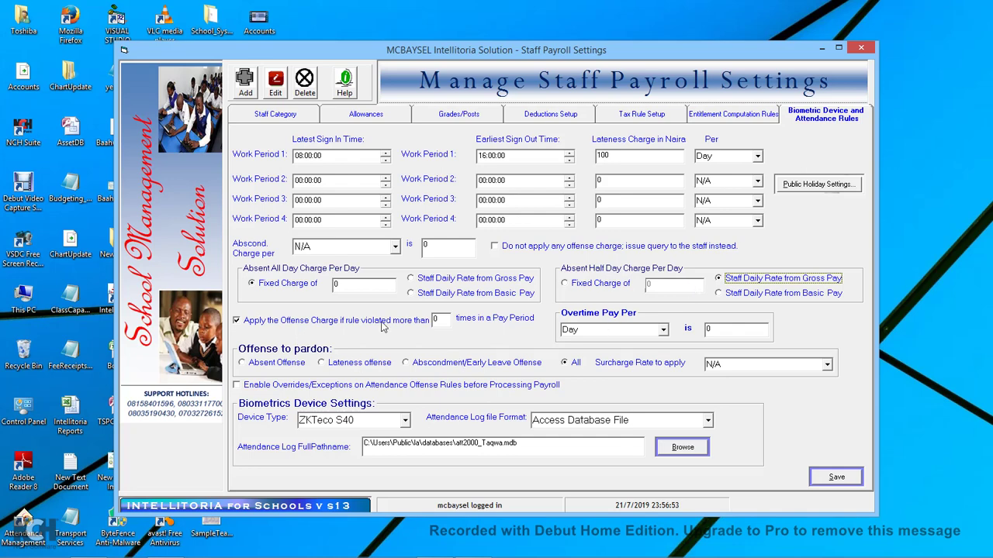
click(444, 320)
click(664, 330)
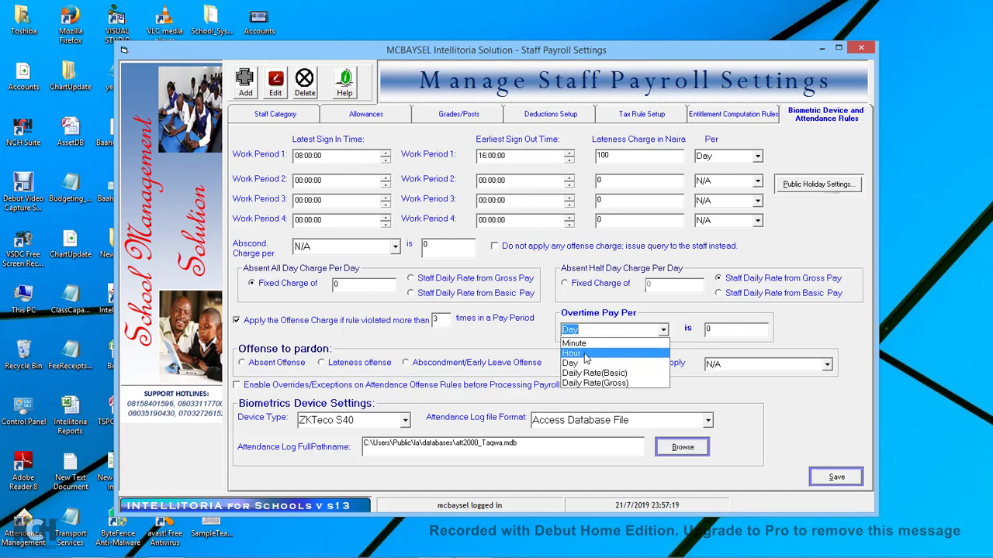
click(665, 318)
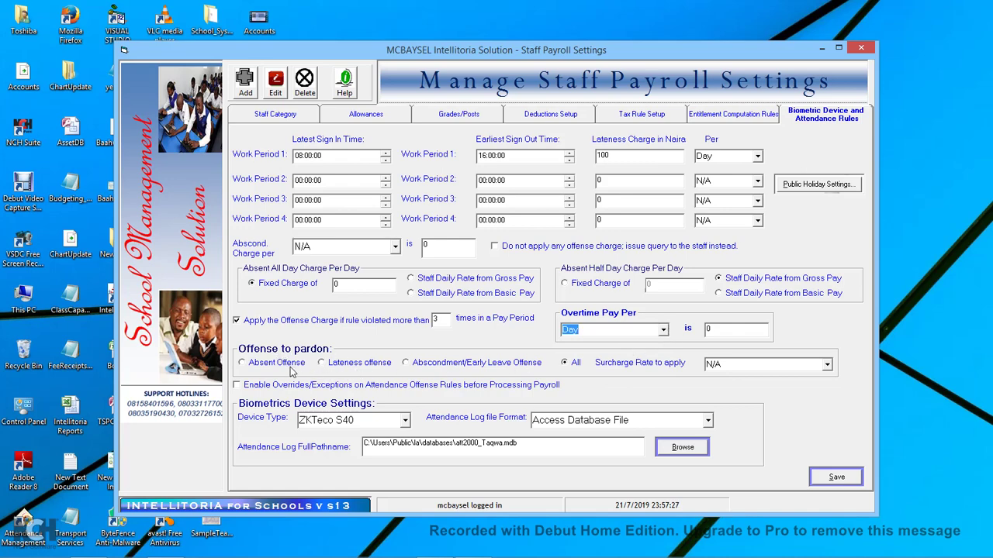
click(439, 319)
Pardon only Abscondment/Early Leave offenses, with the violations count selected for editing.
click(357, 370)
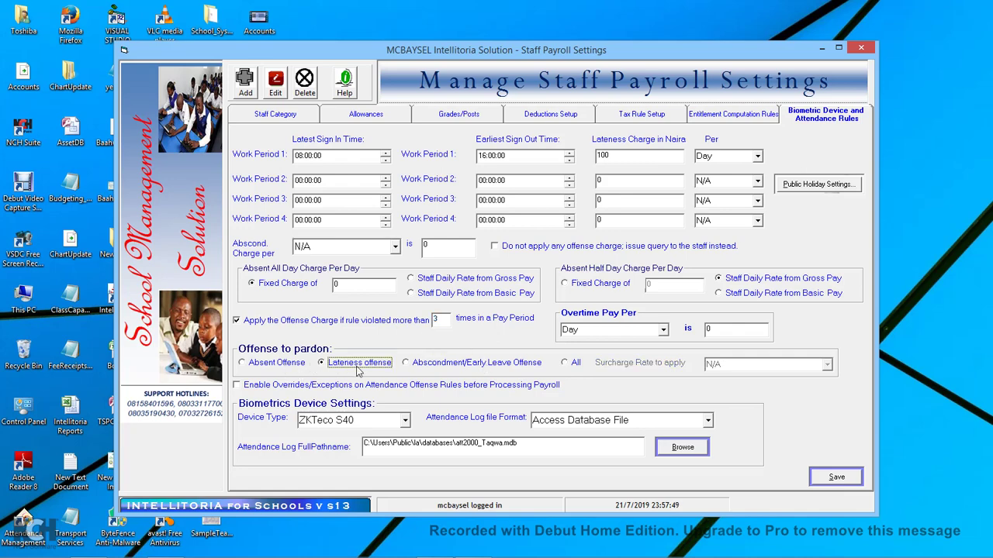
click(442, 370)
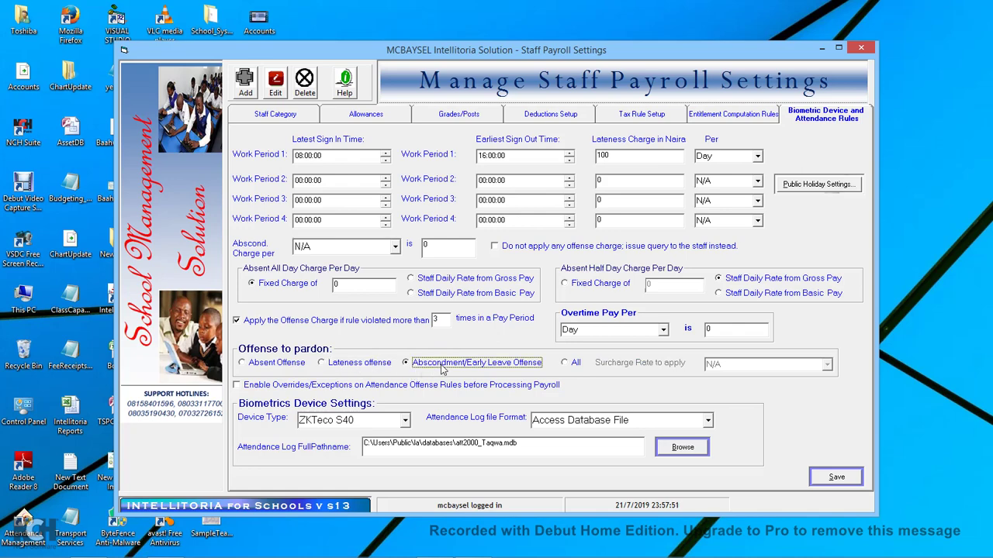
click(282, 367)
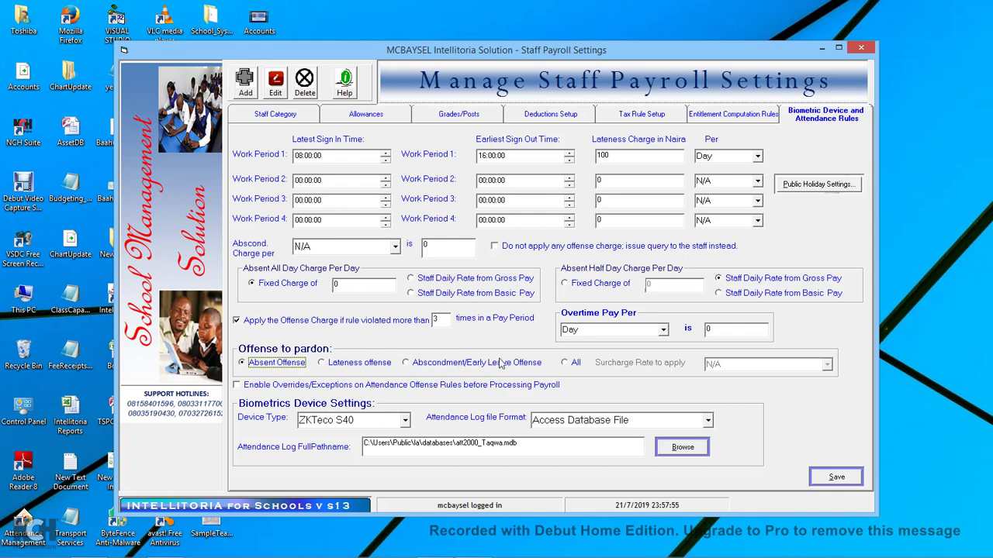
click(575, 364)
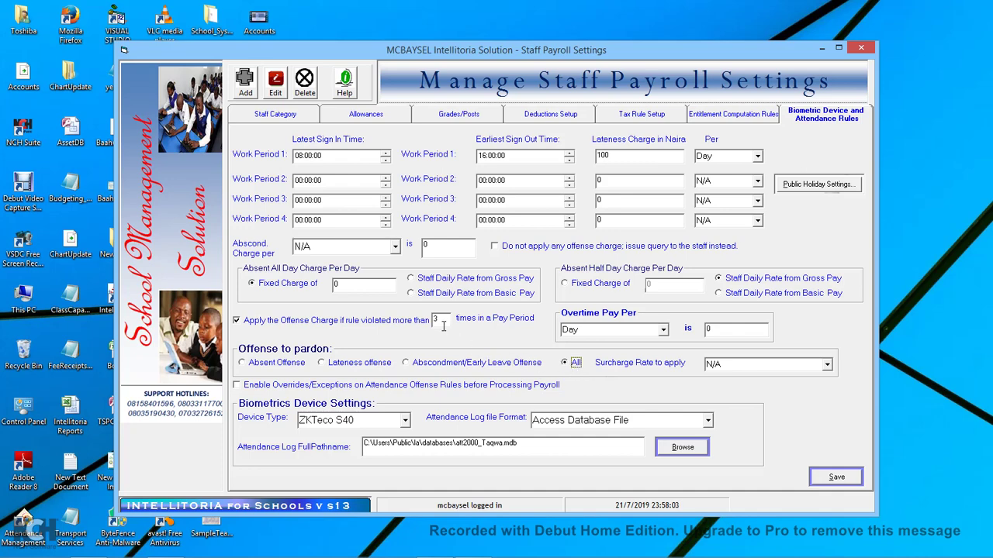
drag(446, 319, 425, 324)
click(335, 368)
click(477, 368)
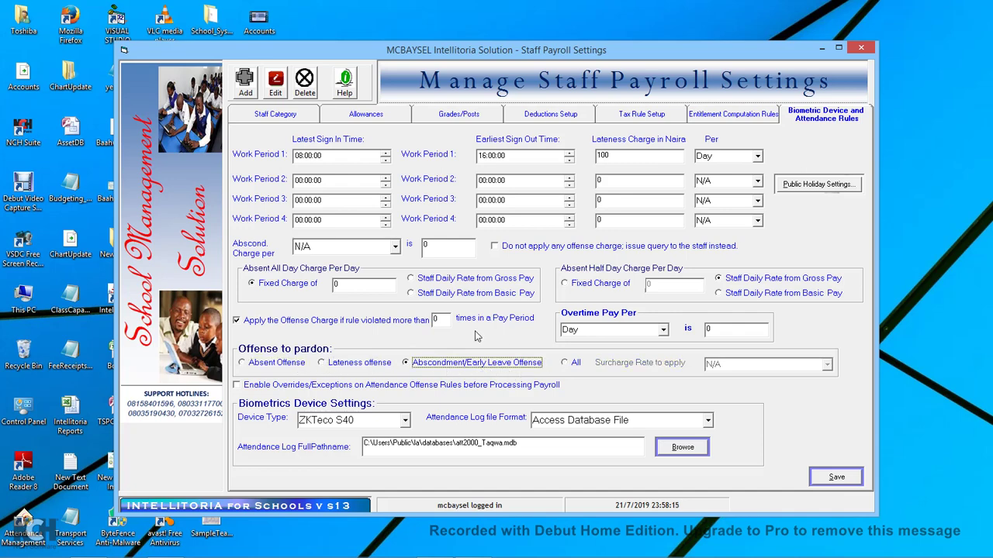
click(442, 320)
drag(442, 320, 413, 324)
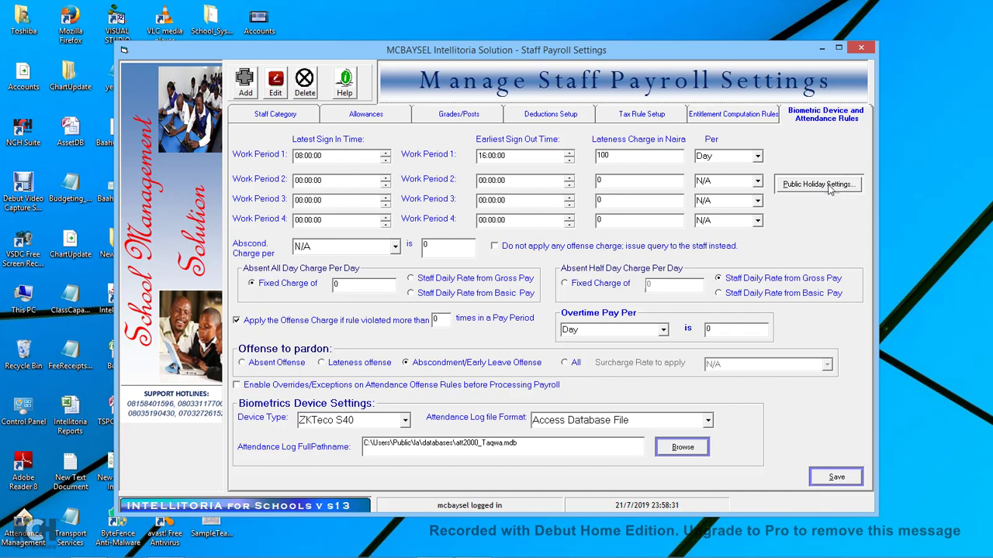
Save the public holiday definitions with all dates at 01/01/2019 and close the holiday window.
click(828, 189)
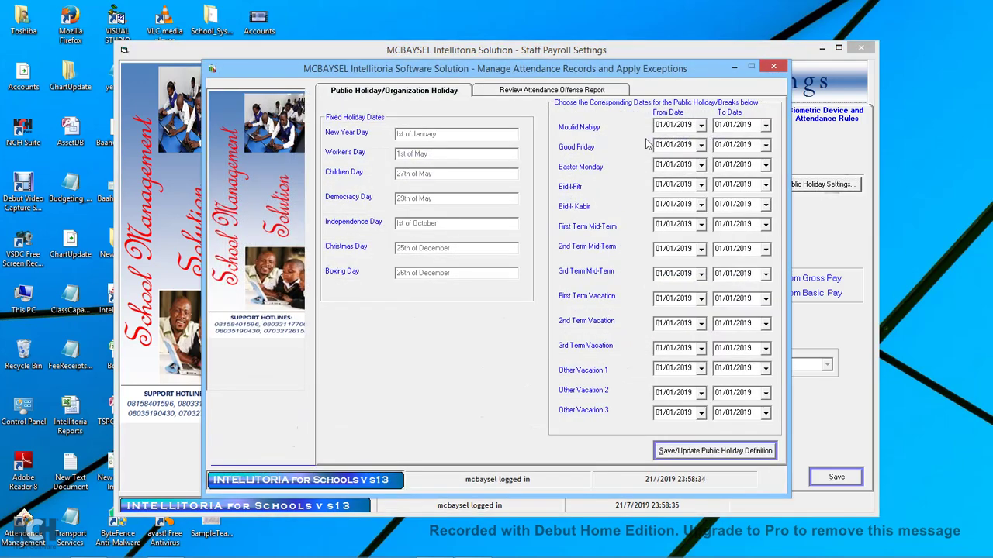
drag(685, 77, 613, 56)
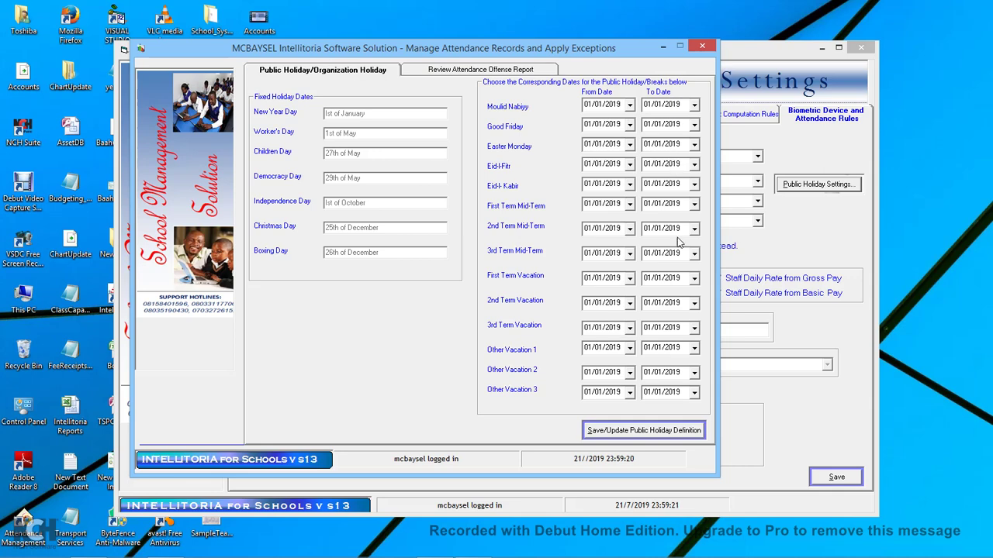
click(645, 431)
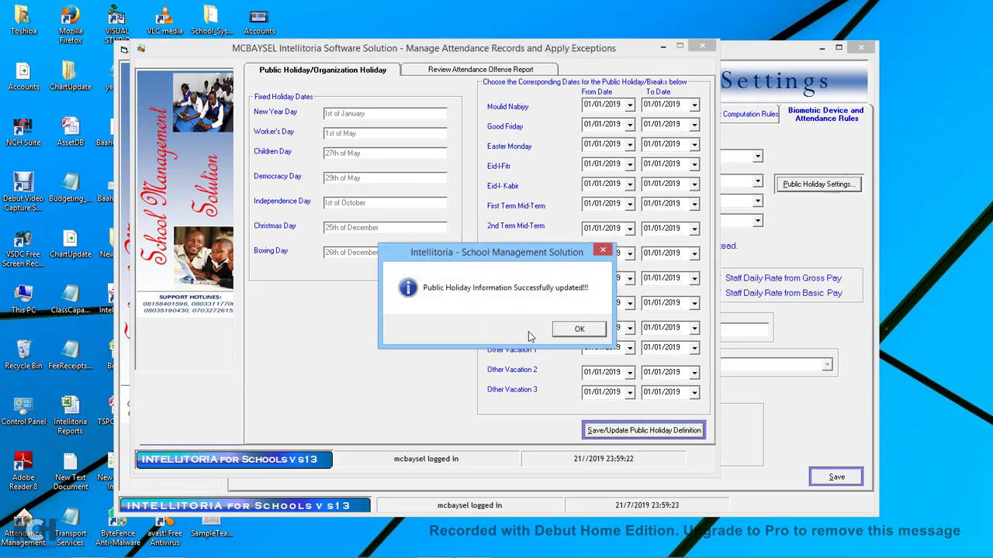
click(573, 331)
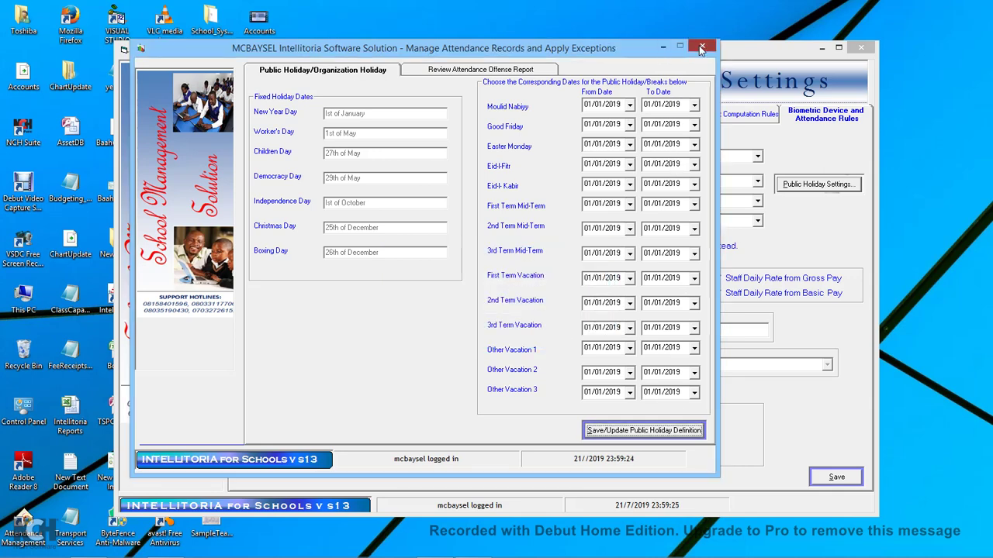
click(700, 49)
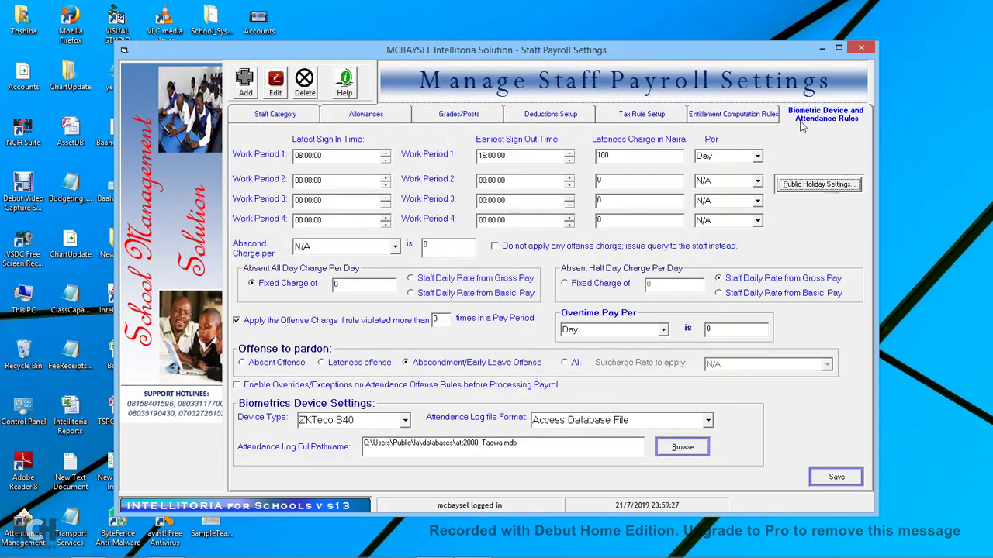
Close the staff payroll settings and open the Add New Staff form under Staff Matters.
click(861, 49)
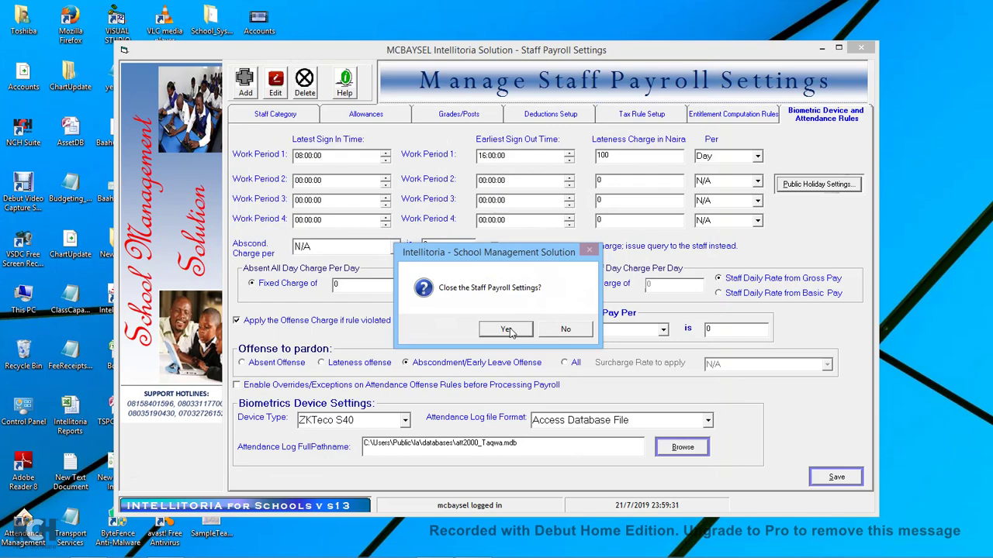
click(508, 330)
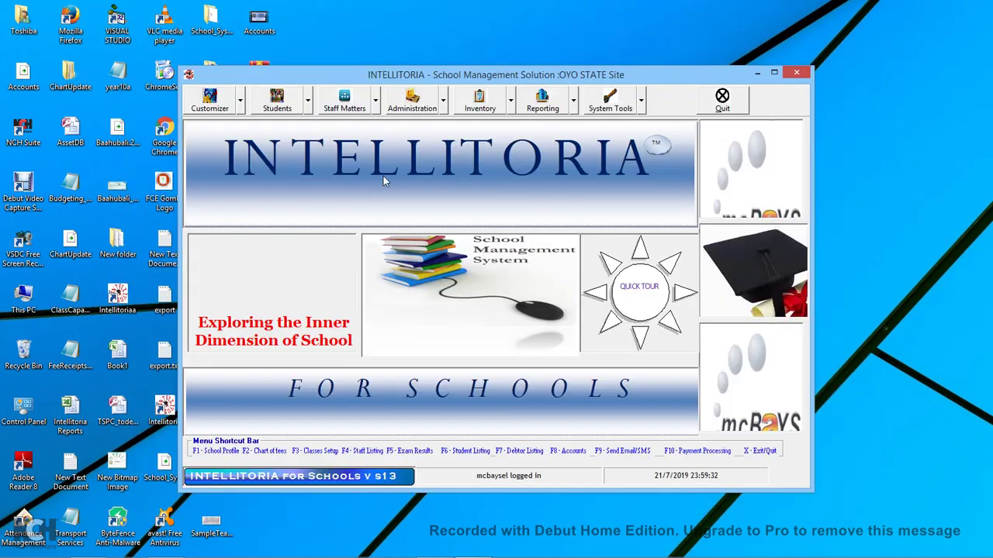
click(240, 102)
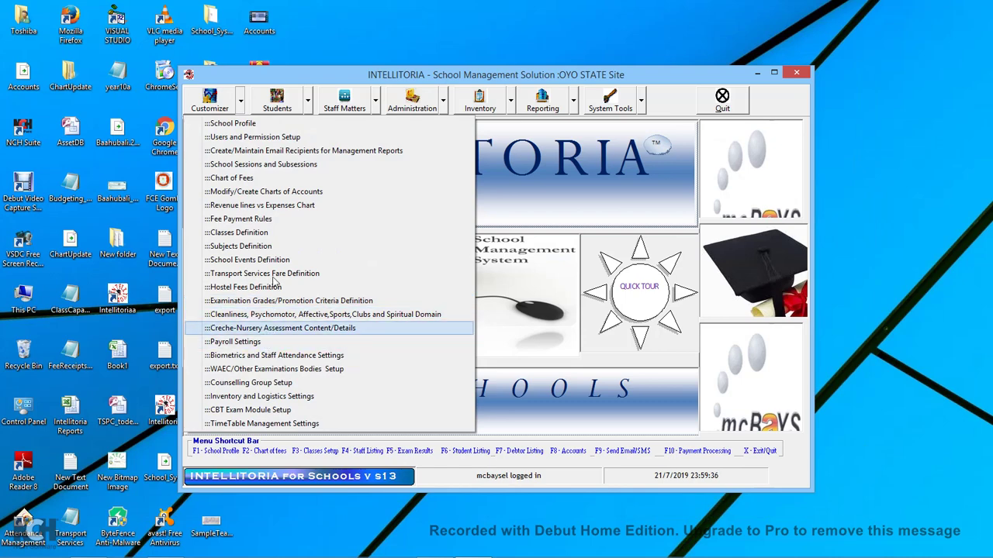
click(375, 104)
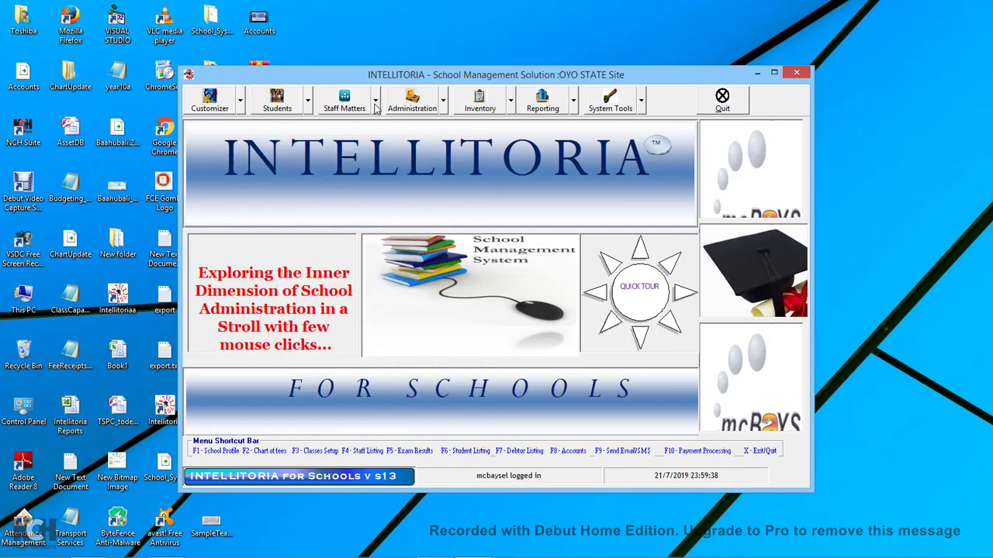
click(376, 103)
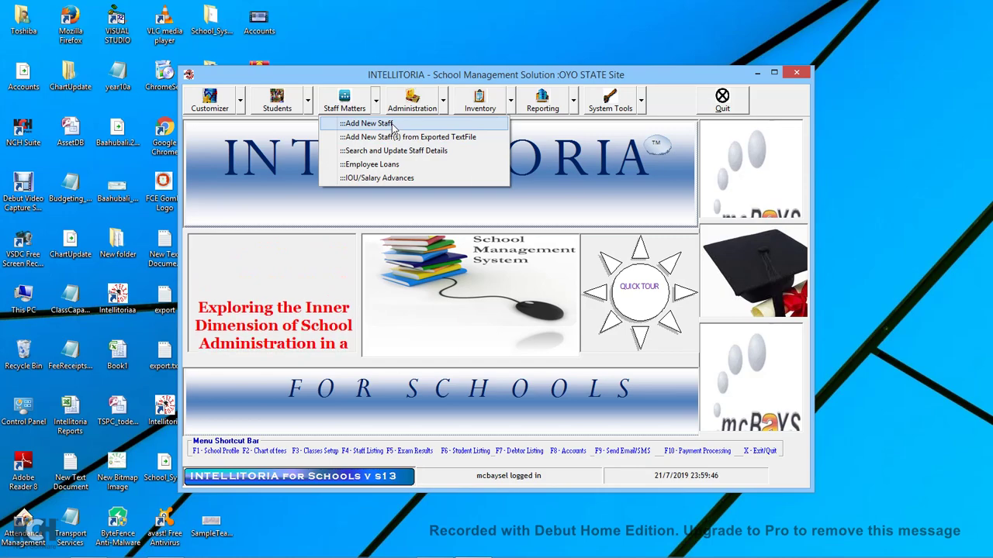
click(392, 124)
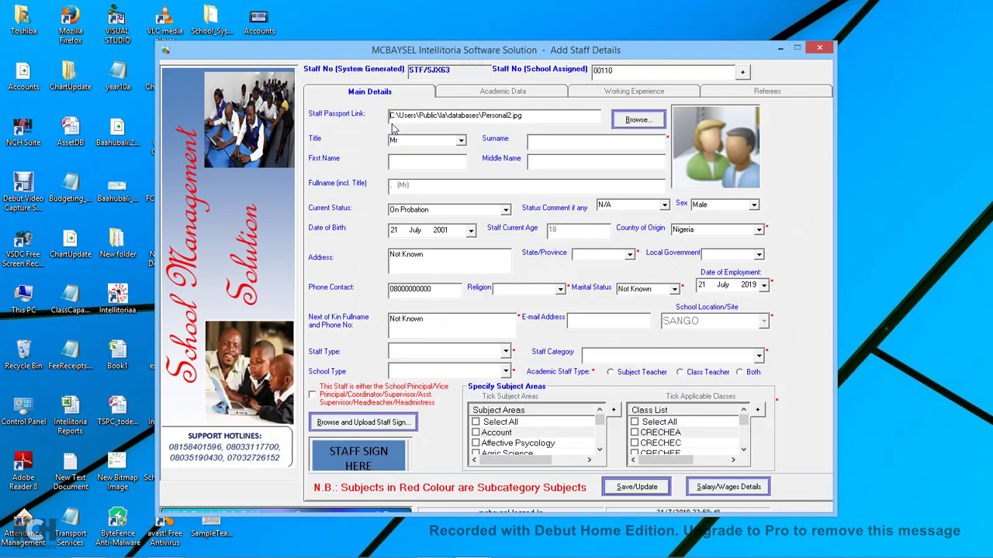
Enter title Mr and the staff member's surname, first and middle names.
click(461, 141)
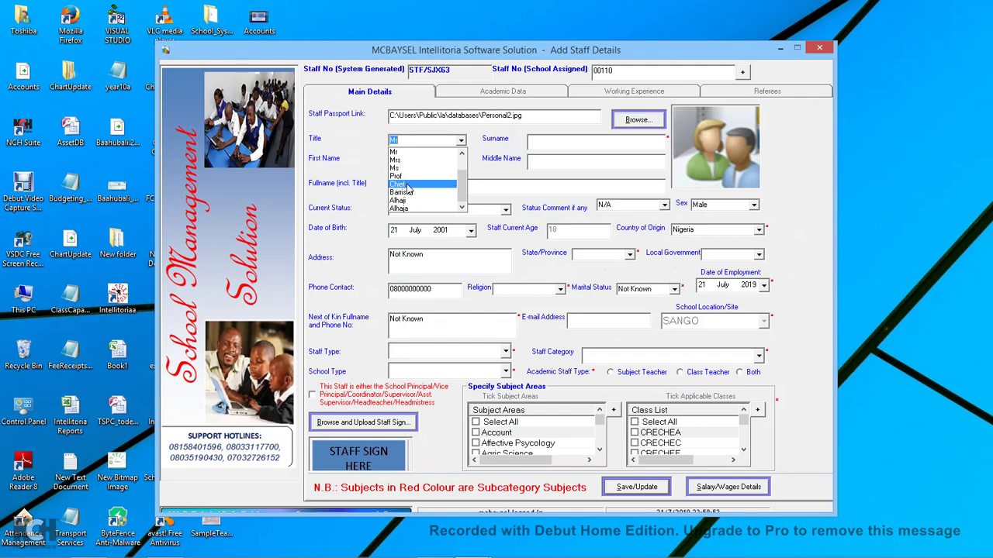
click(401, 154)
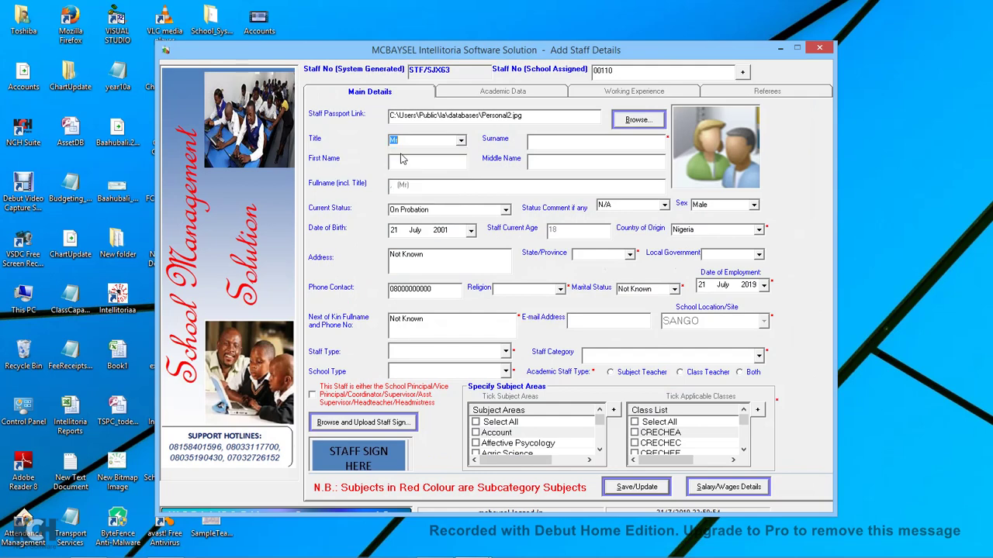
click(540, 140)
click(441, 162)
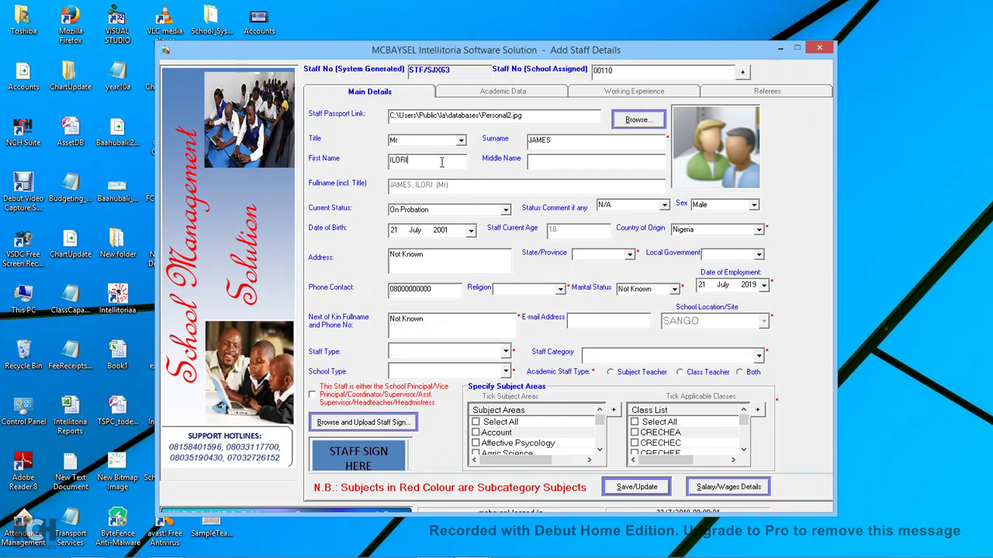
Set status Active, state Lagos, local government Alimosho and religion Islam.
click(505, 211)
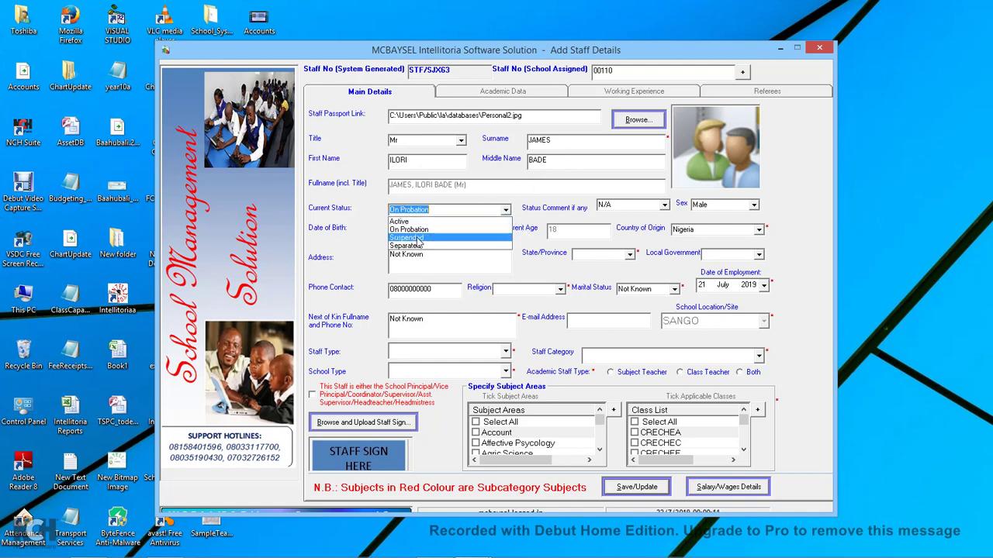
click(425, 224)
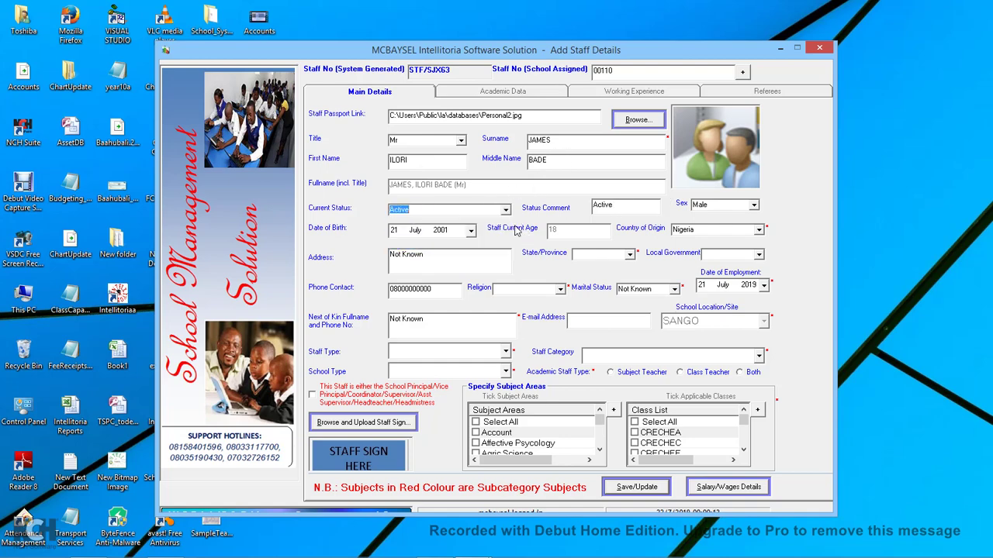
click(631, 256)
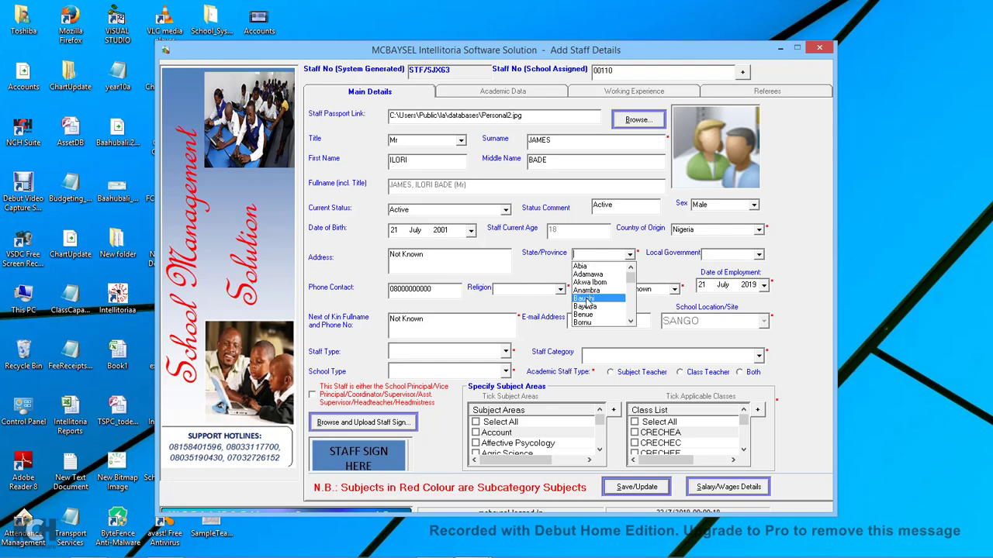
text(LAGOS)
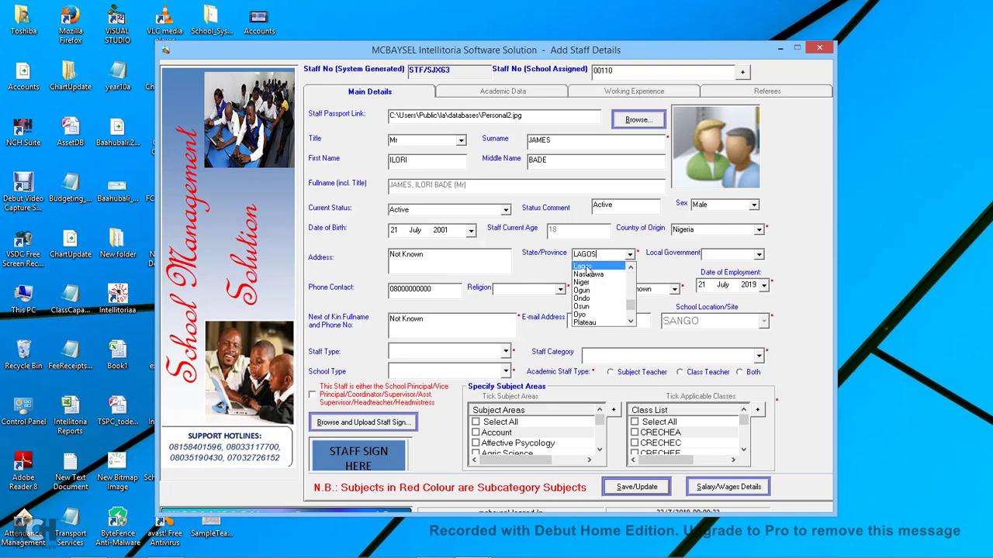
click(587, 272)
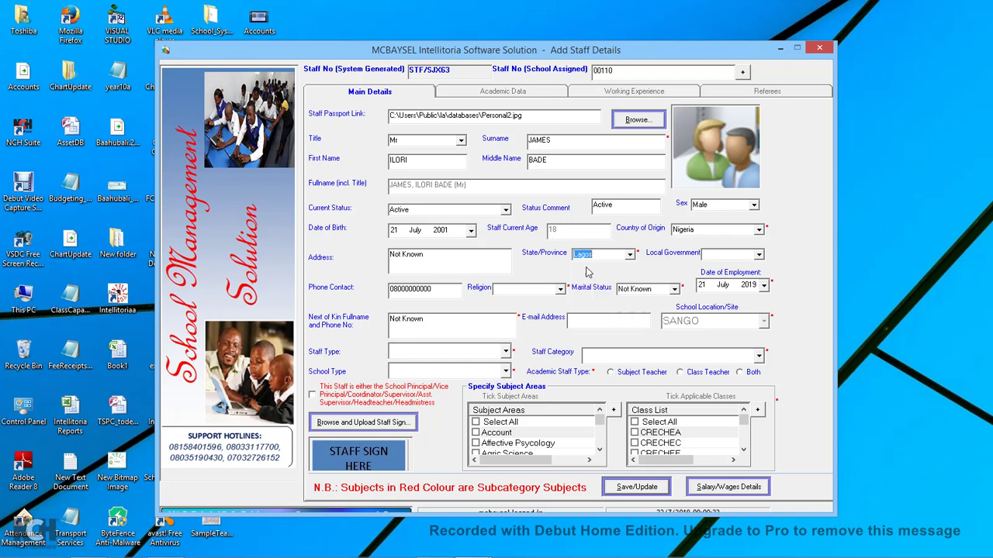
click(760, 255)
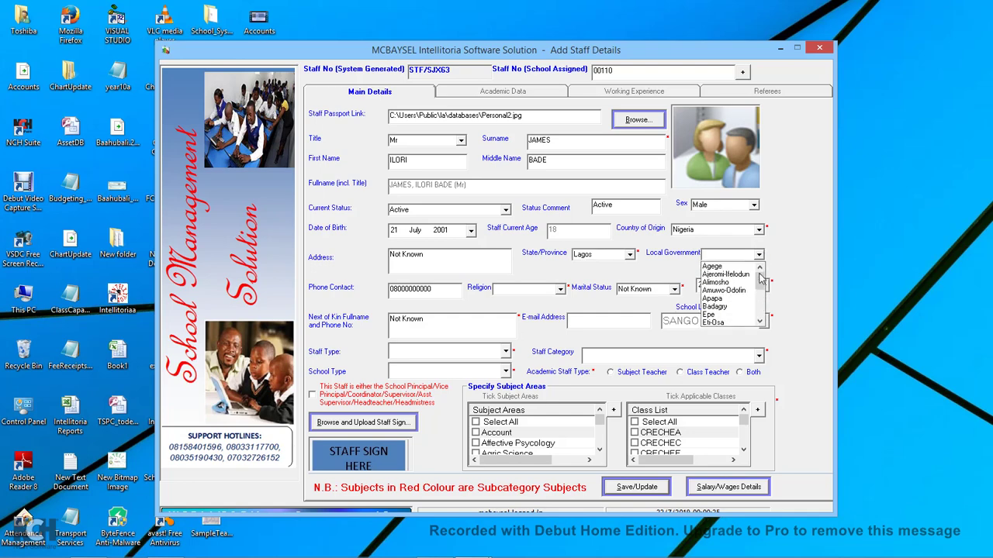
mouse_move(761, 282)
mouse_down()
mouse_move(762, 312)
mouse_move(761, 273)
mouse_up()
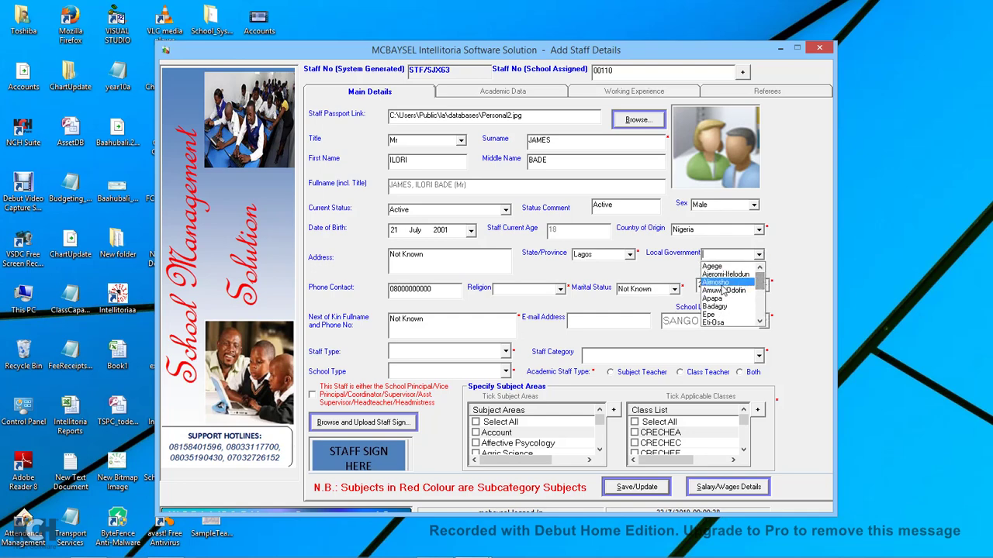
click(721, 283)
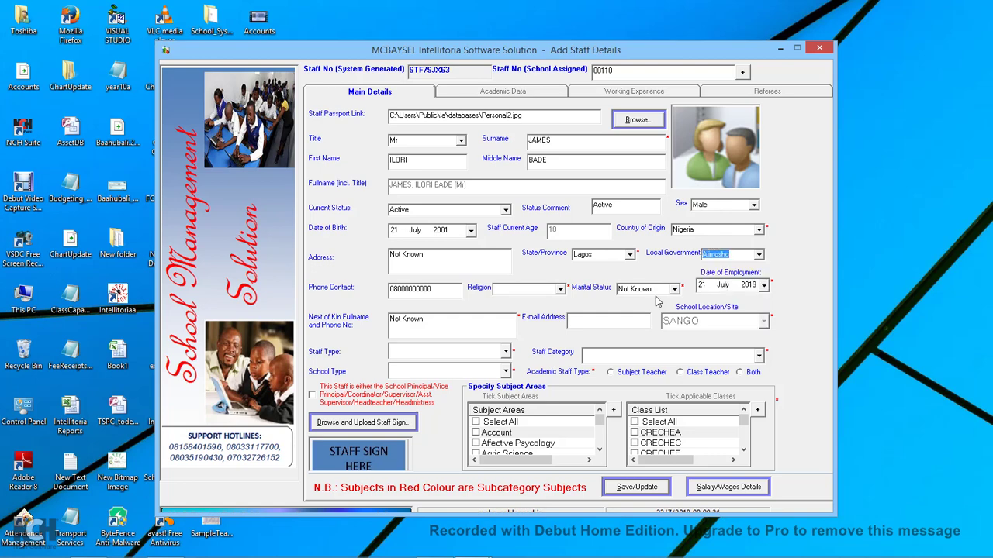
click(562, 291)
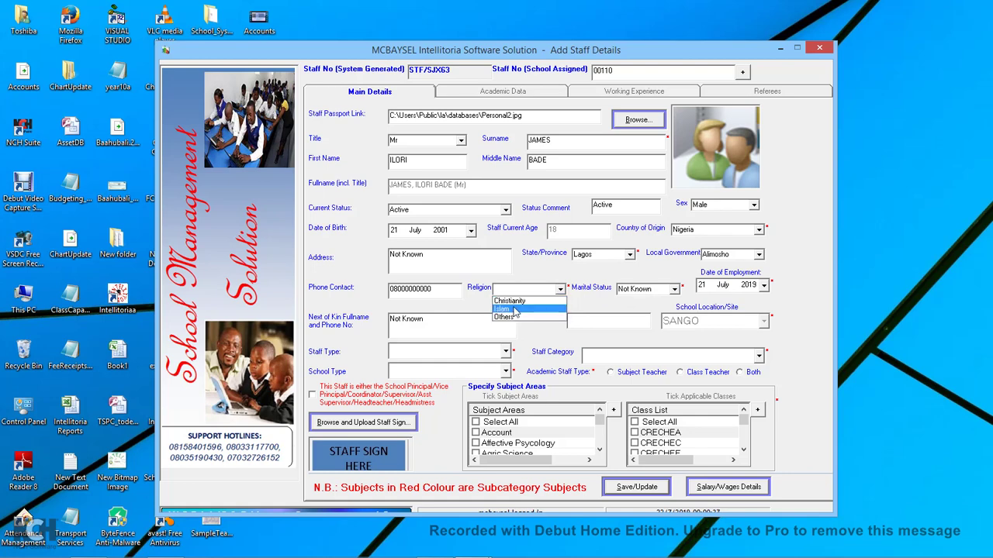
click(512, 310)
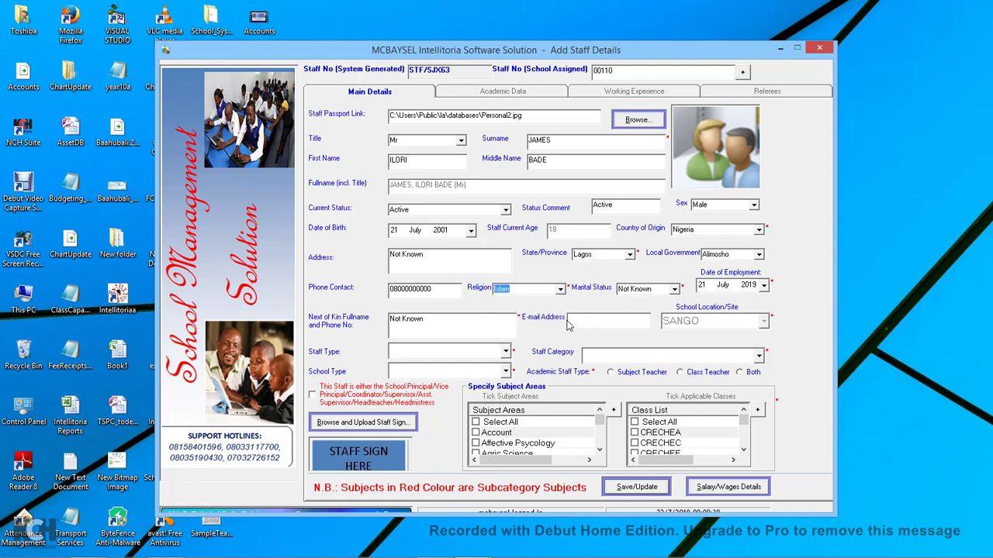
Fill in the staff member's e-mail address, correcting a typo.
click(594, 321)
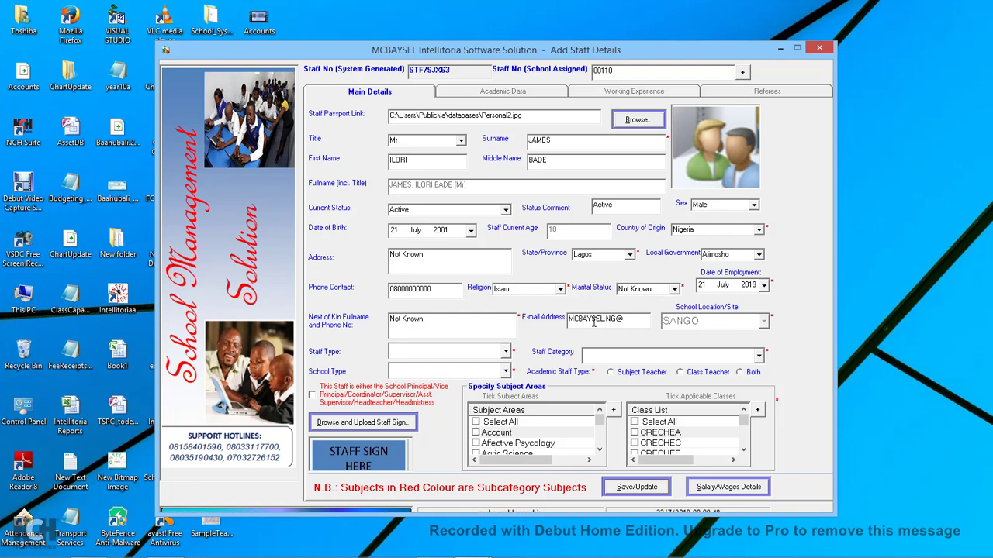
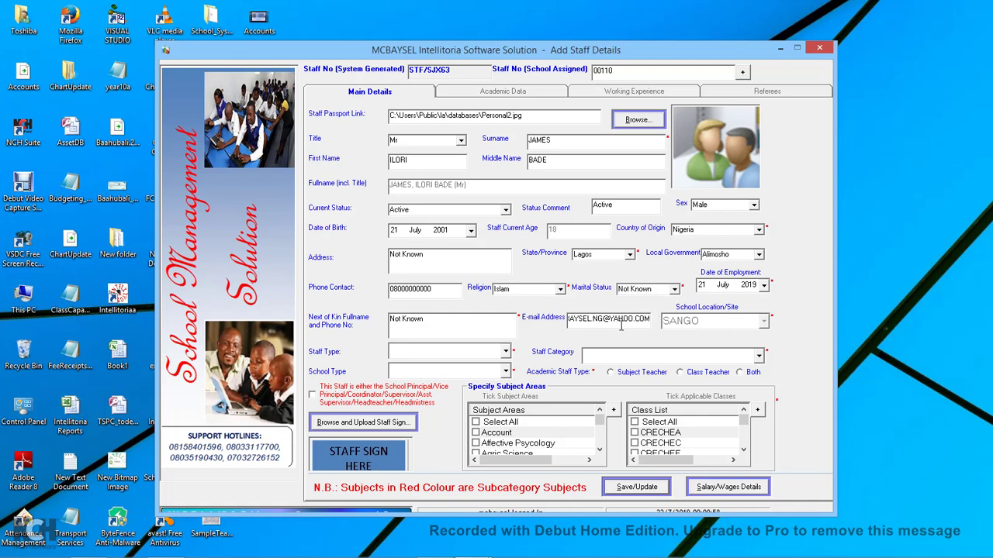
key(Home)
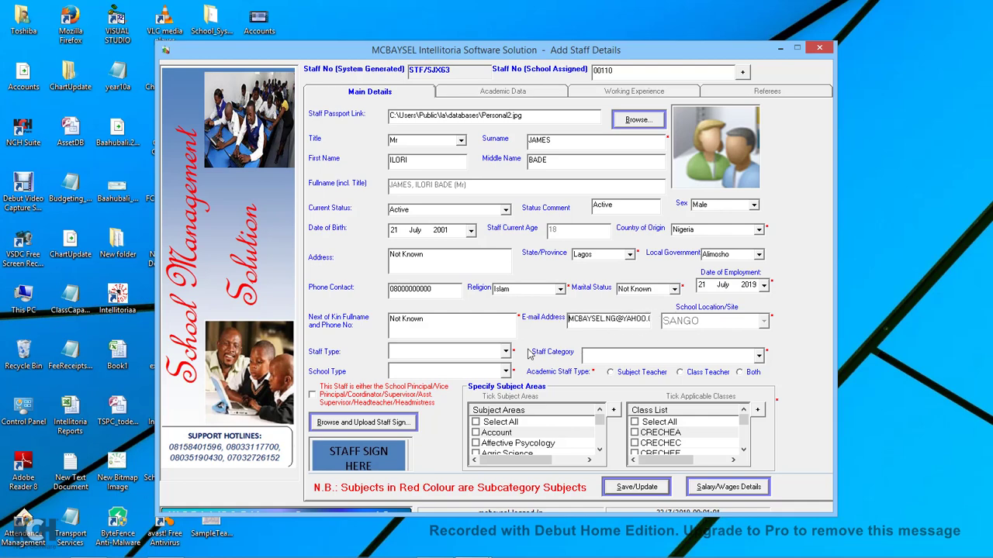
Set staff type Fulltime Staff, category Senior Staff and school type Primary.
click(506, 353)
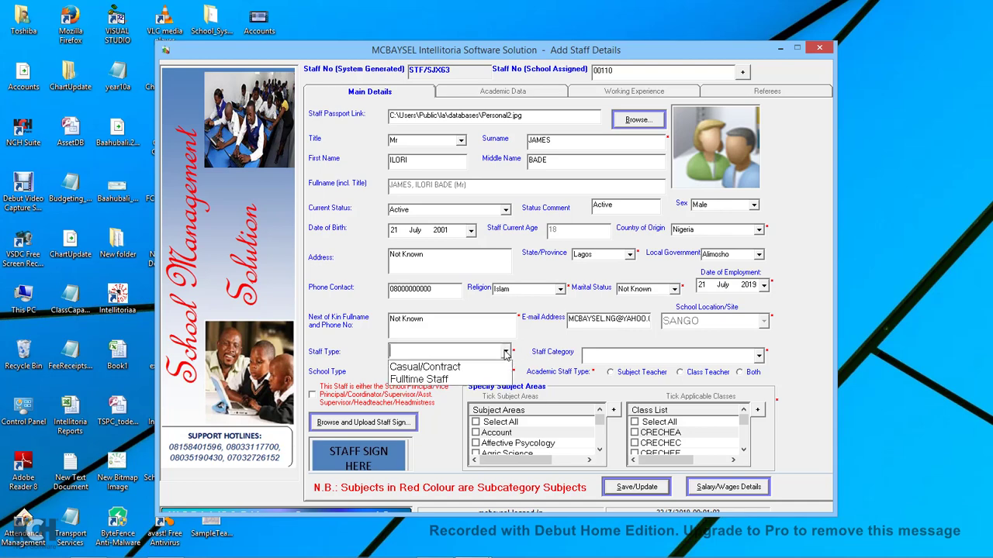
click(433, 380)
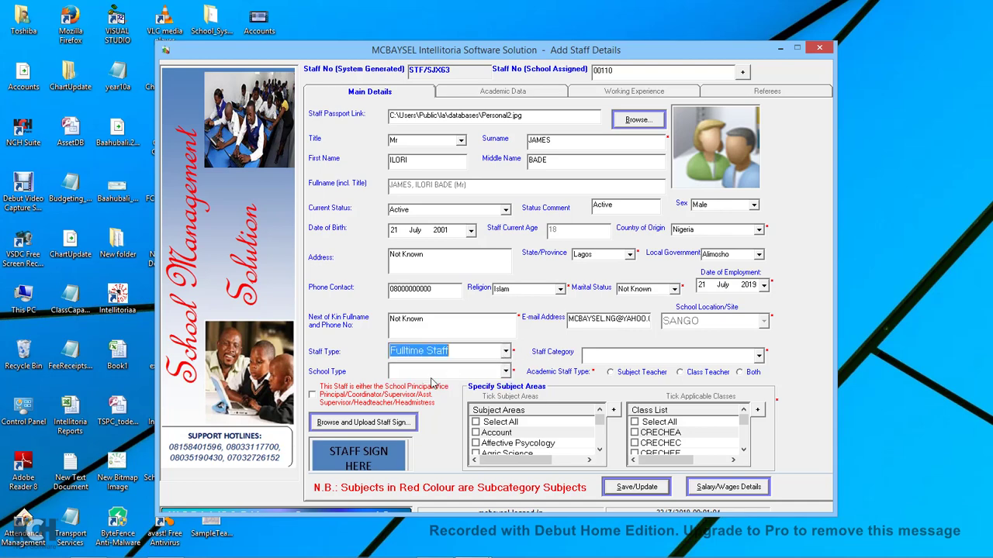
click(505, 374)
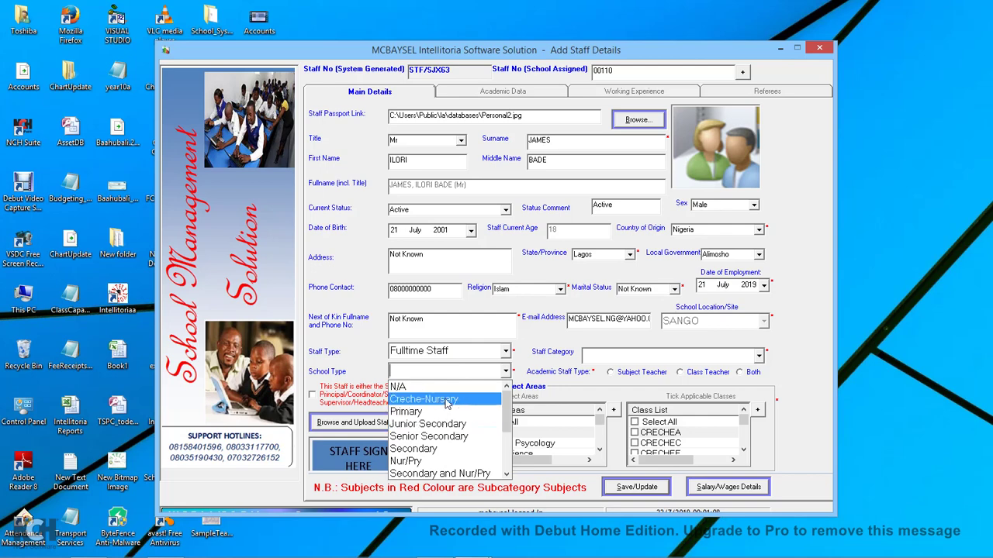
click(761, 357)
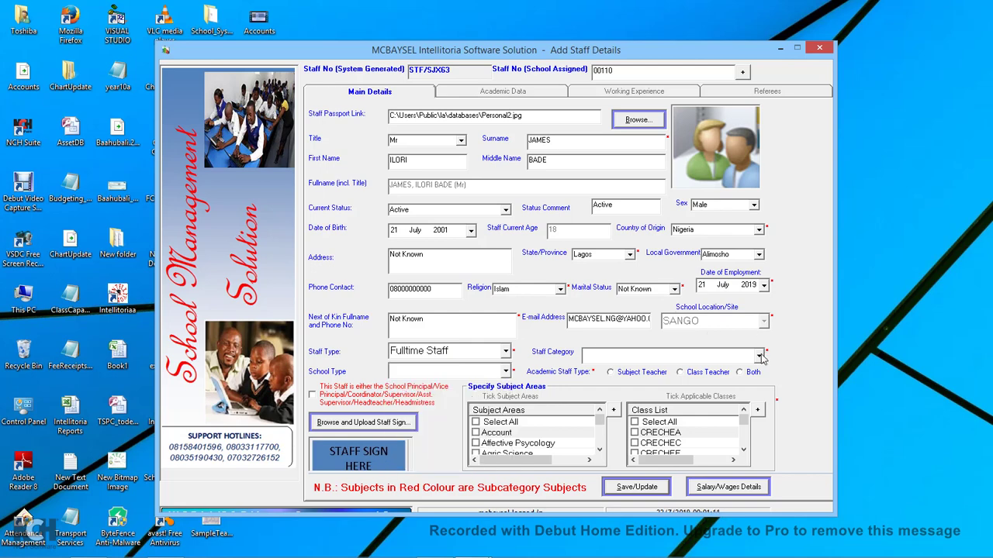
click(761, 357)
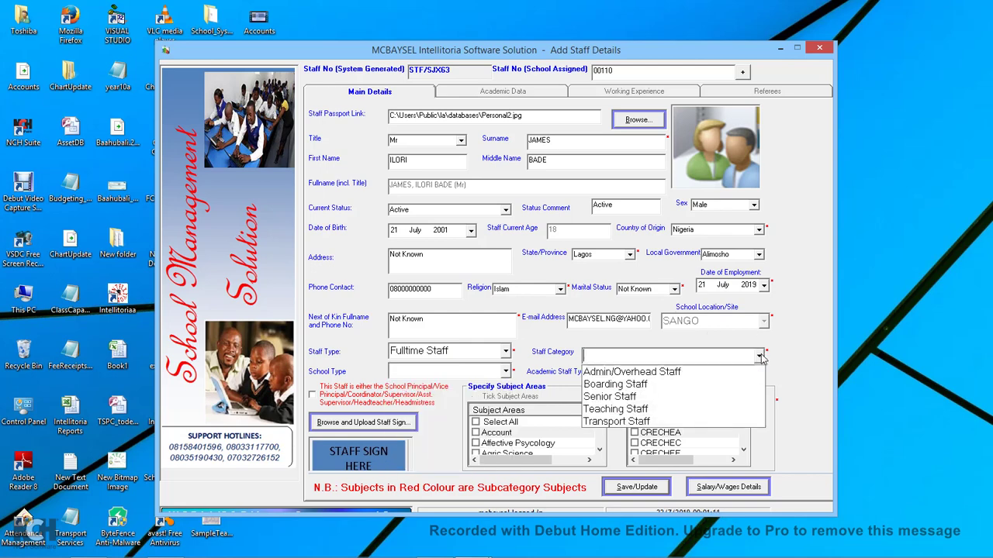
click(626, 397)
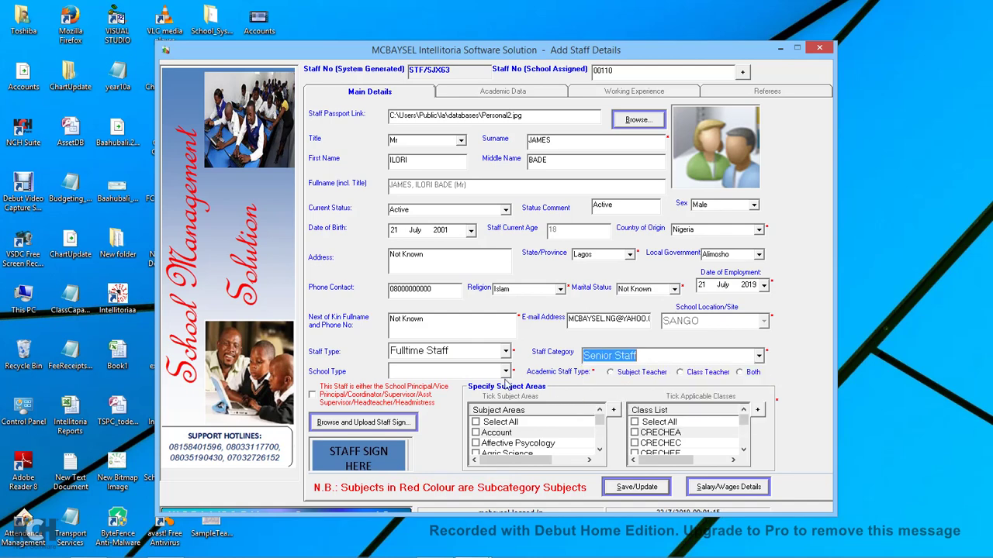
click(505, 373)
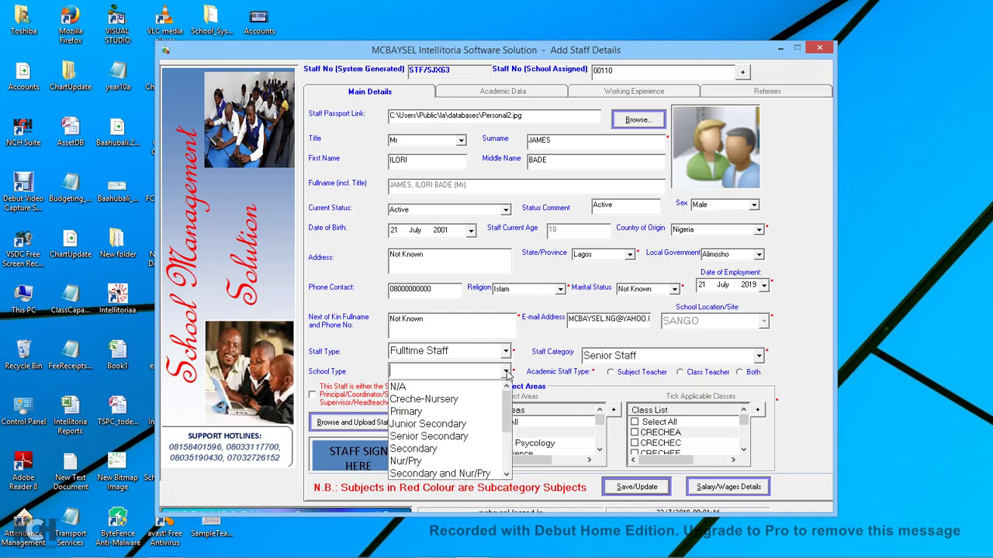
click(416, 412)
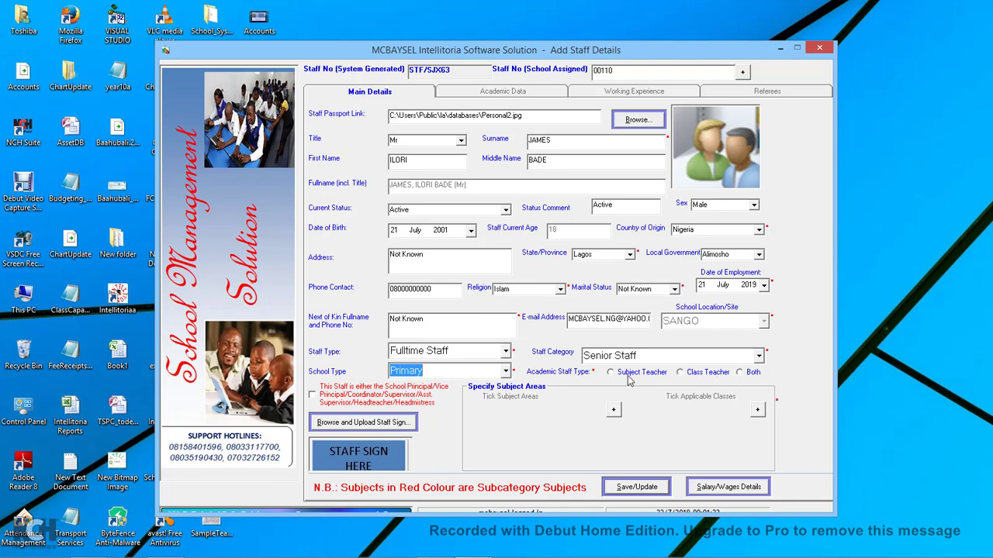
Mark the staff member as an Arabic subject teacher and save the record.
click(628, 374)
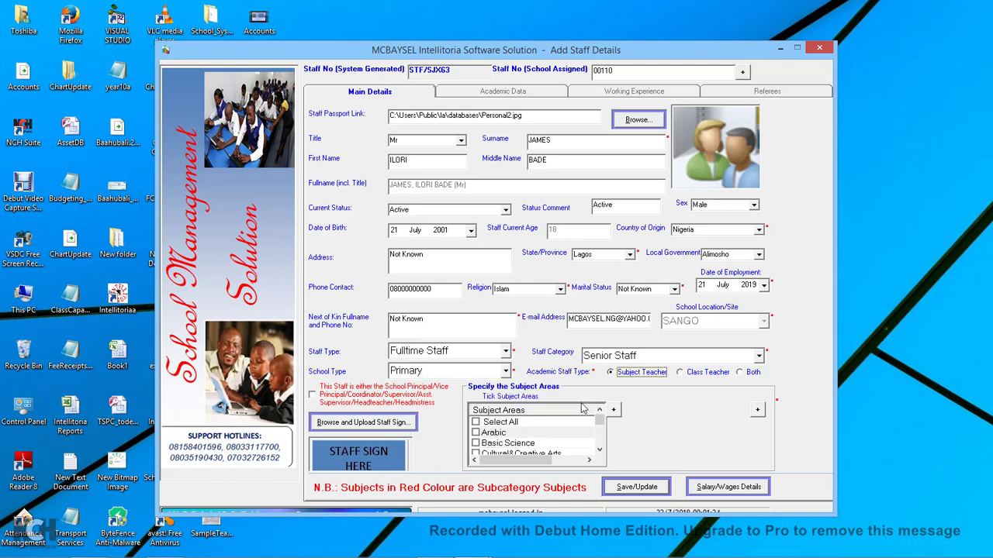
click(476, 433)
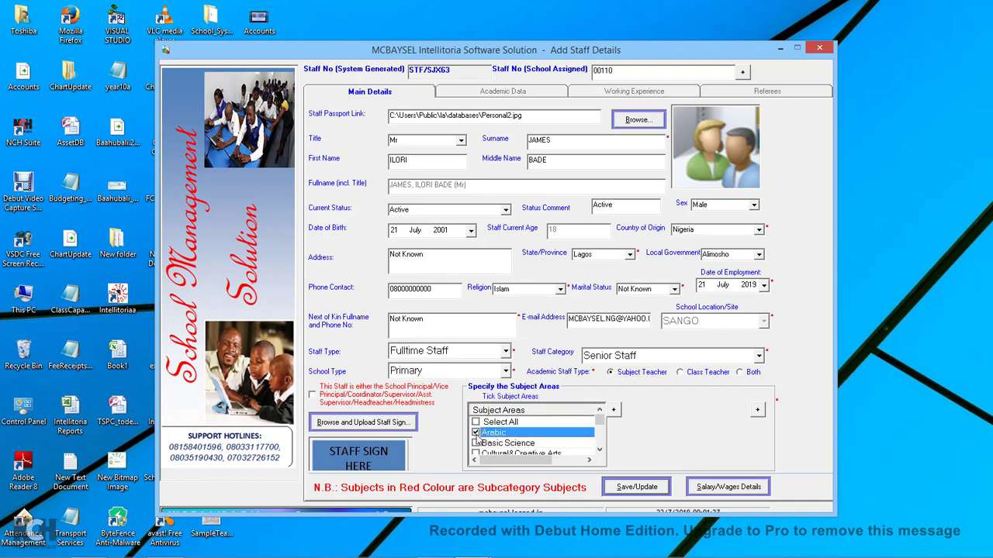
click(638, 489)
Acknowledge the save and assign designation SSLEVEL1, giving NGN81,750.00 monthly gross pay.
click(598, 331)
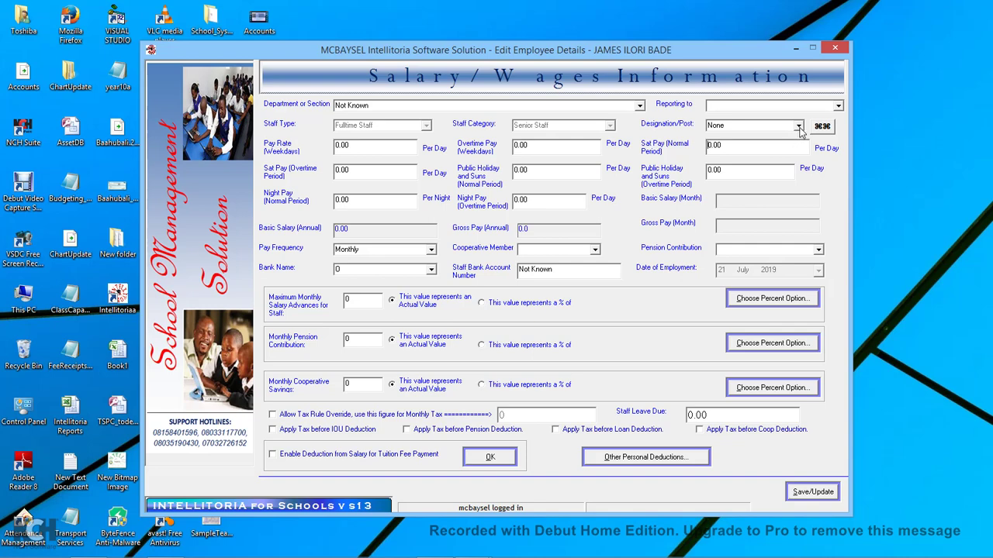
click(798, 128)
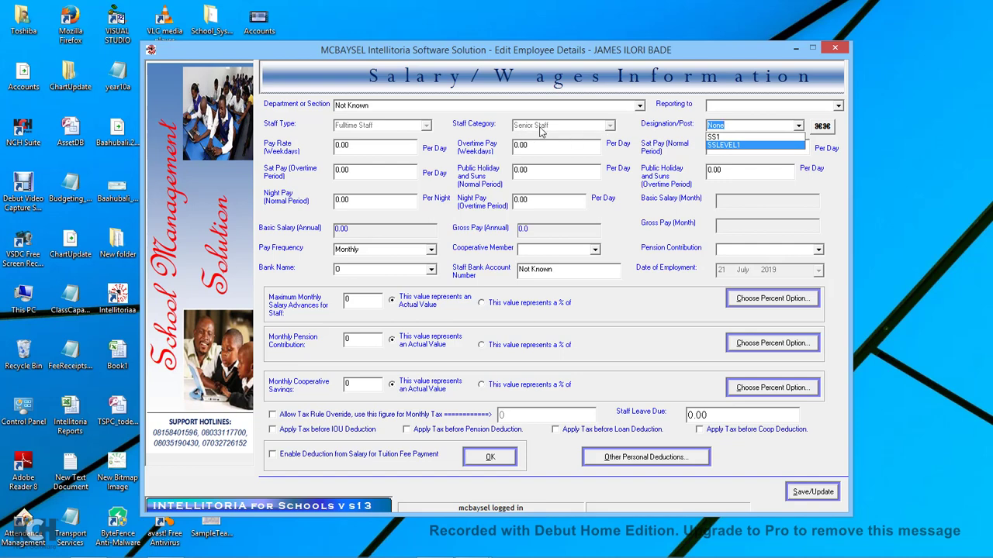
click(726, 145)
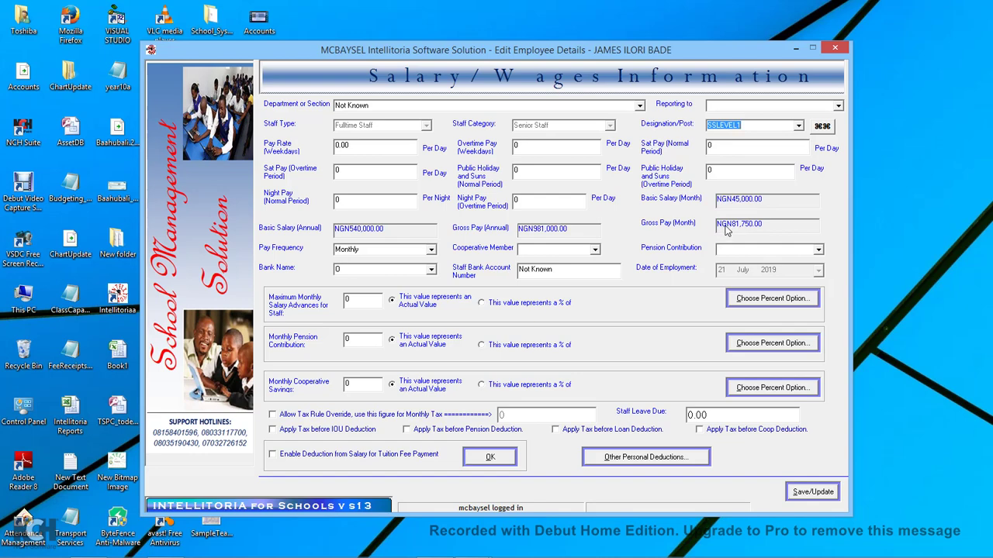
click(799, 126)
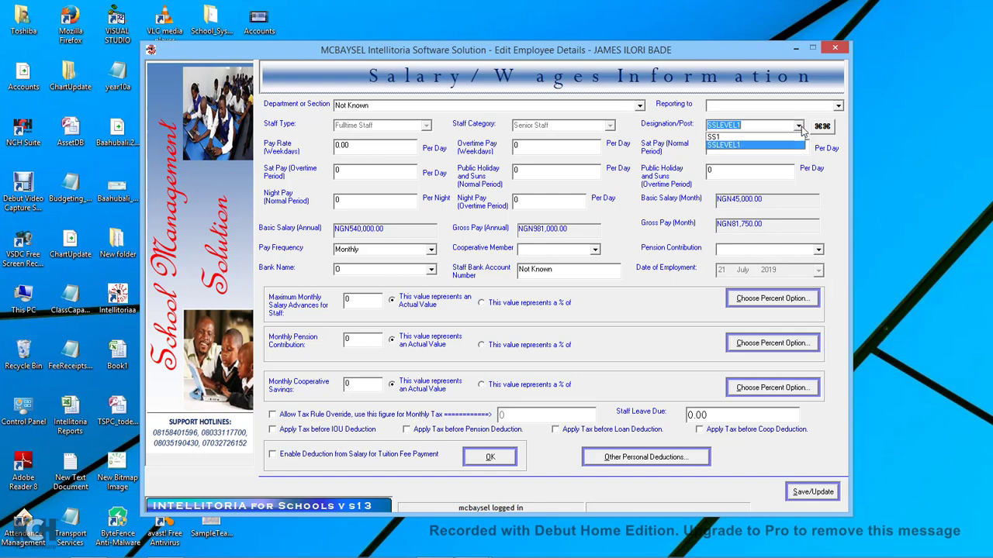
click(734, 137)
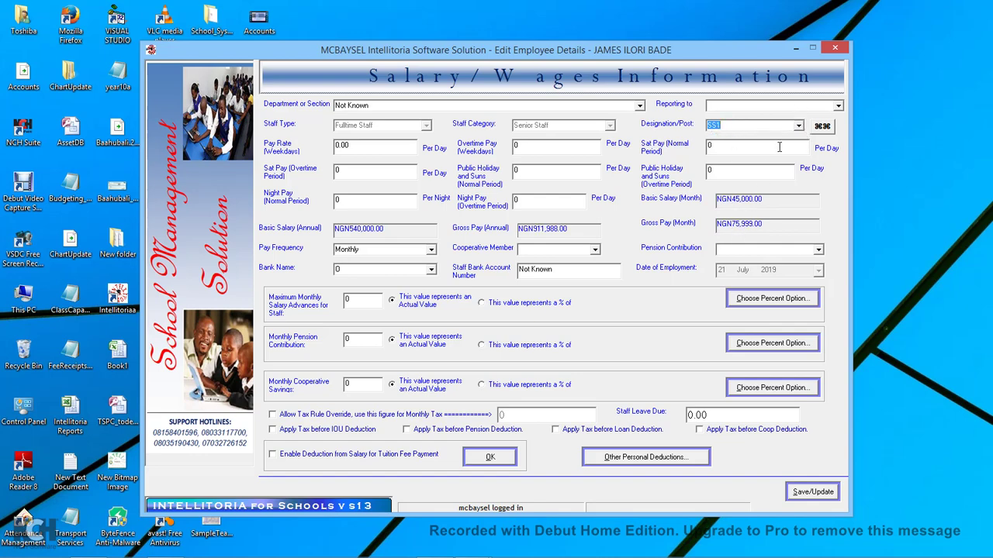
click(798, 126)
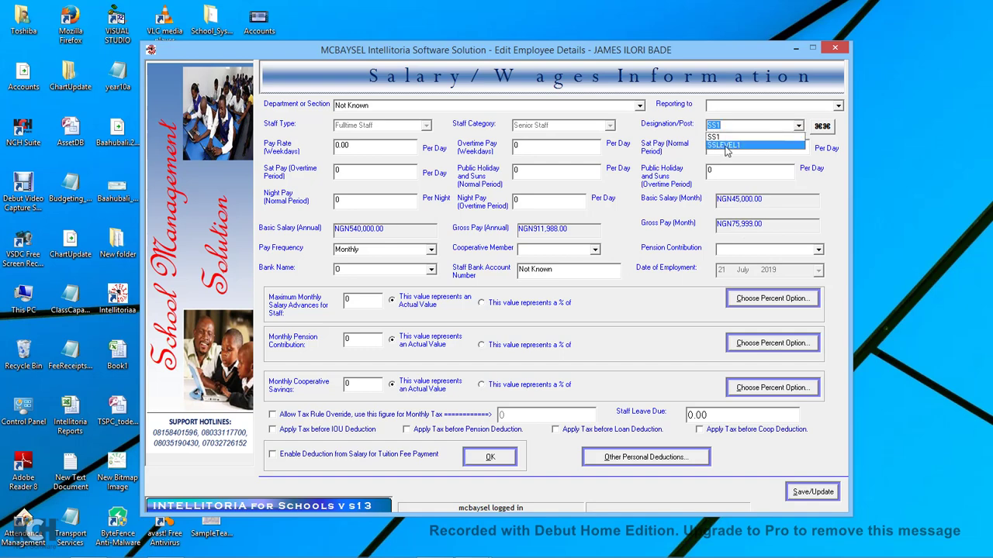
click(728, 146)
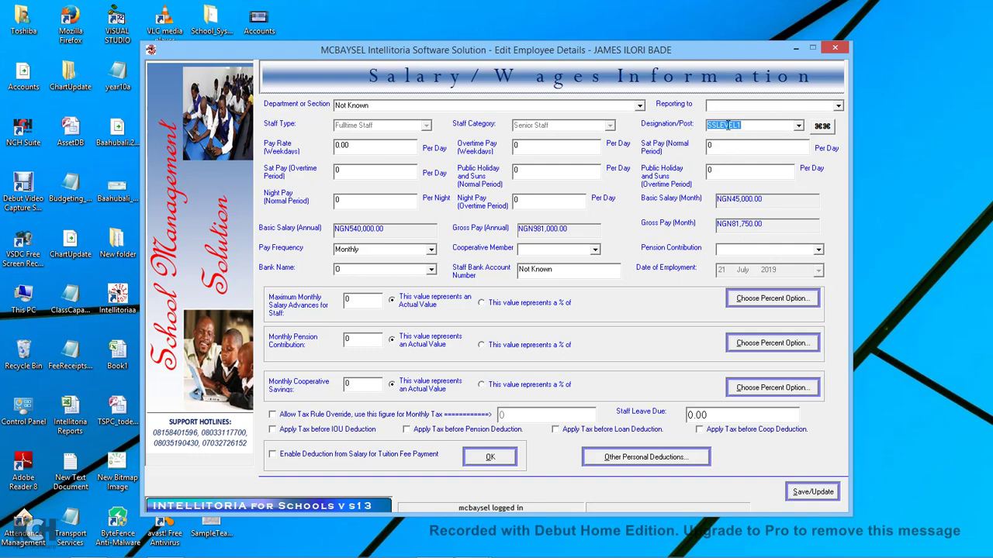
click(799, 125)
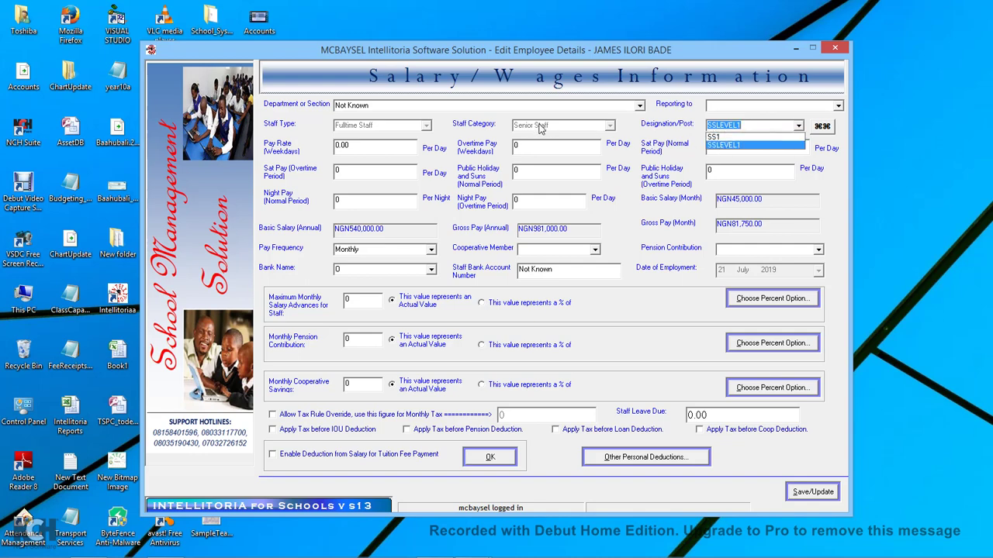
click(543, 136)
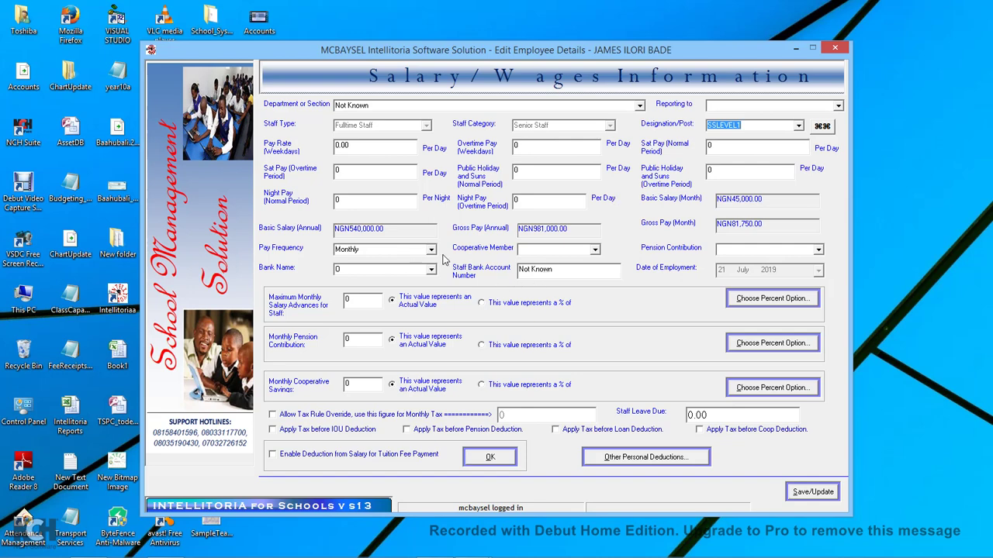
Set cooperative member and pension contribution to YES, with bank Ecobank Nigeria.
click(594, 250)
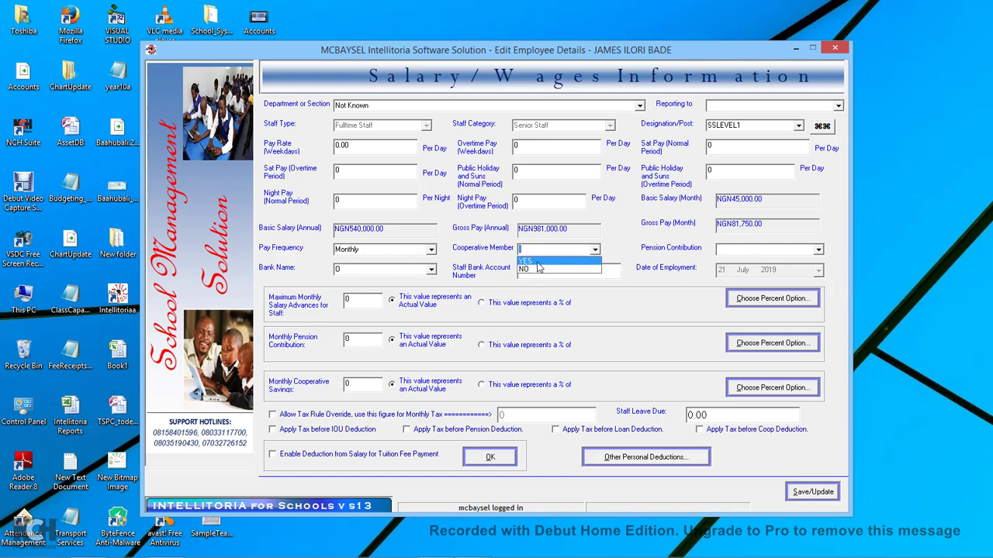
click(535, 260)
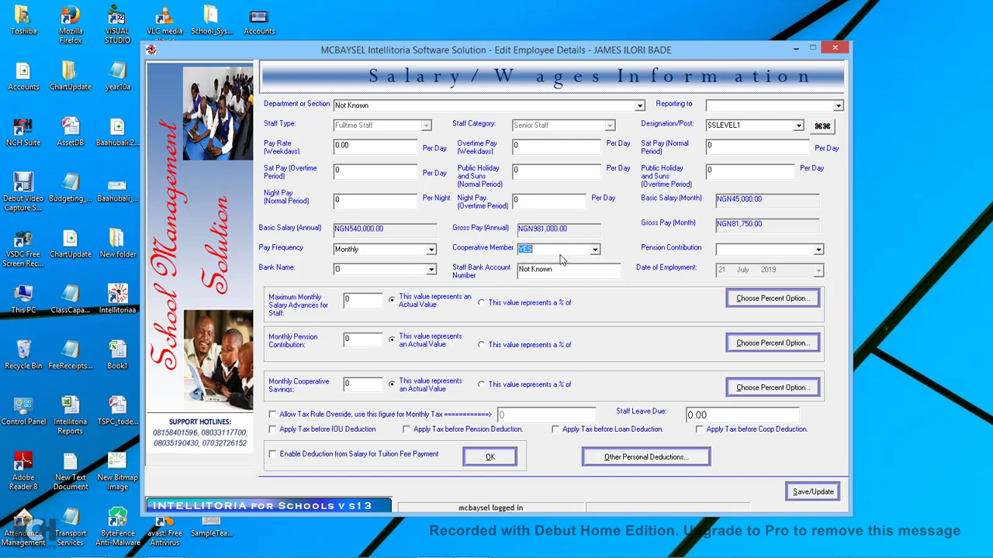
click(815, 250)
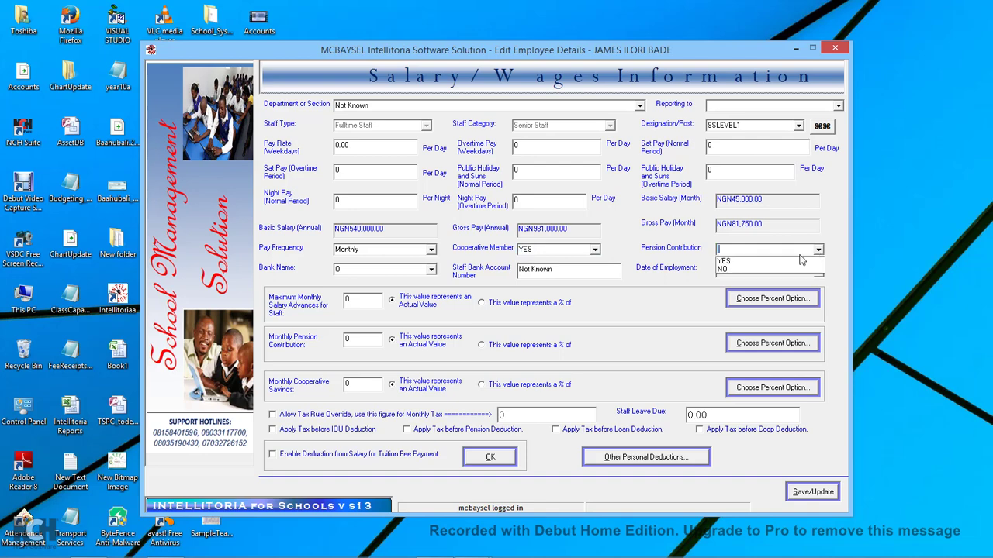
click(726, 263)
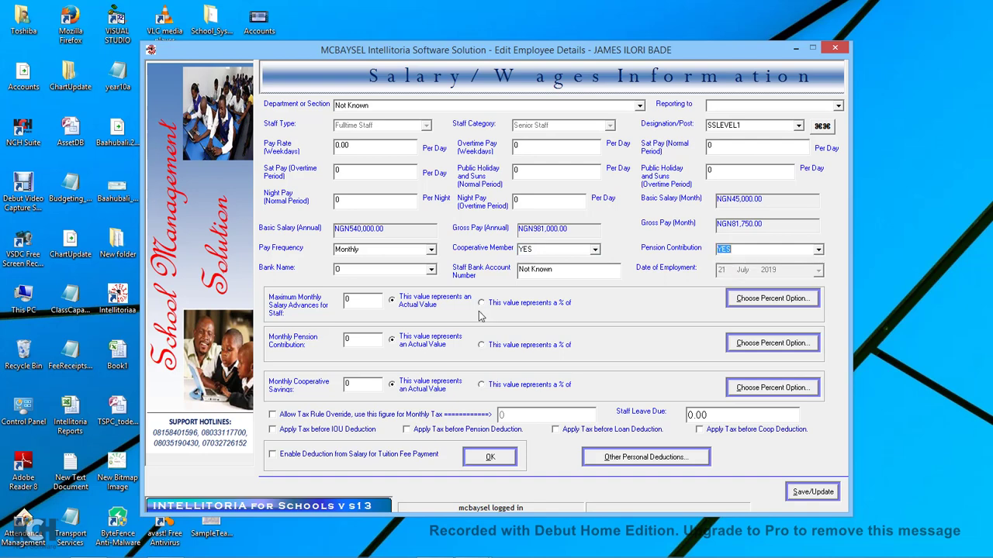
click(431, 270)
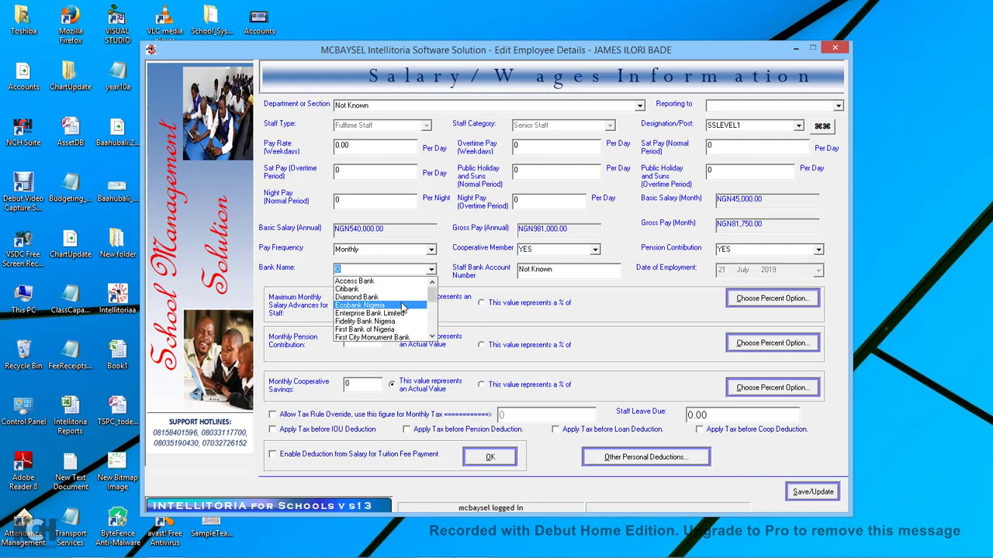
click(378, 307)
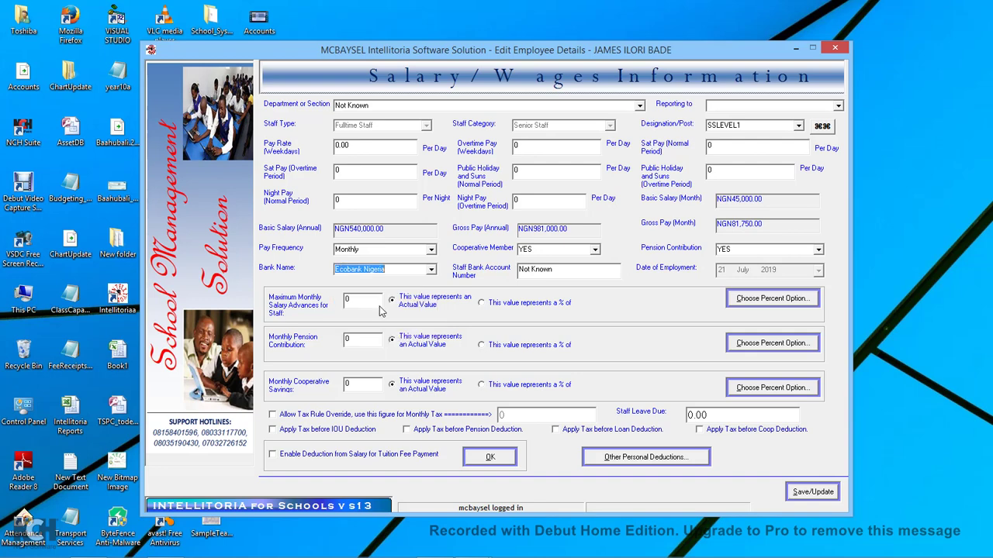
Enter the employee's bank account number and select the maximum salary advance value for replacement.
click(560, 268)
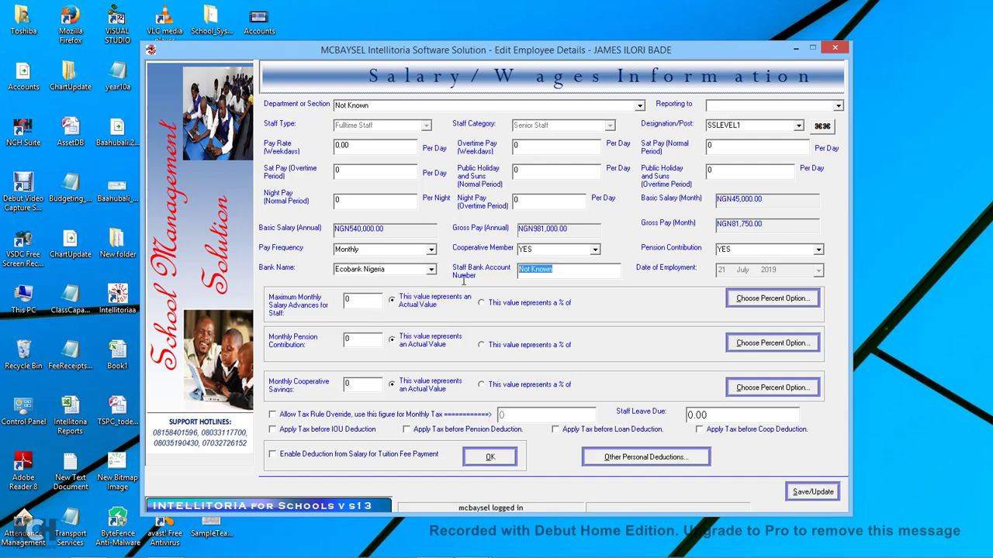
click(352, 303)
drag(355, 302, 330, 304)
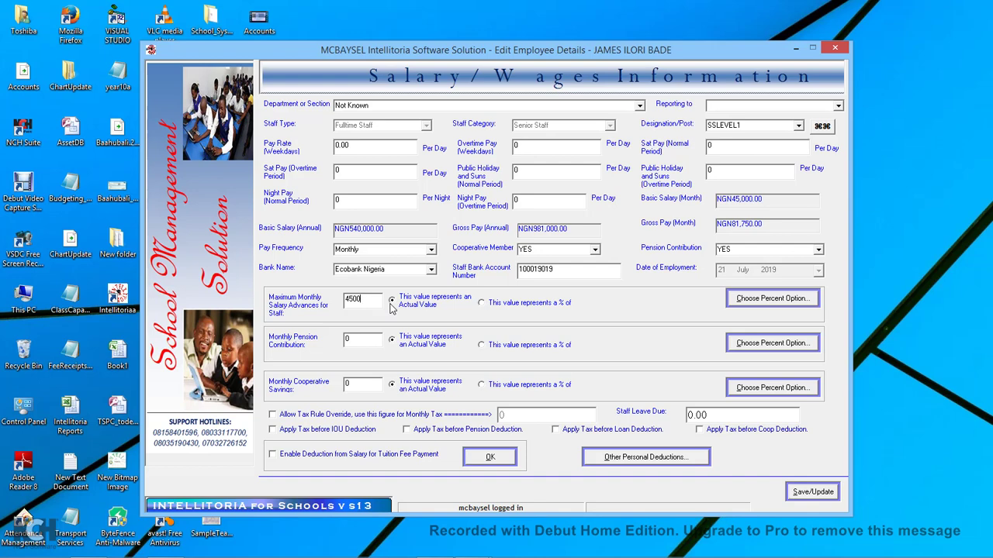
Set the salary advance cap to 45000 and pension to 17.5% of Basic Pay Only.
click(371, 302)
drag(369, 340, 341, 345)
text(.5)
click(503, 345)
click(761, 347)
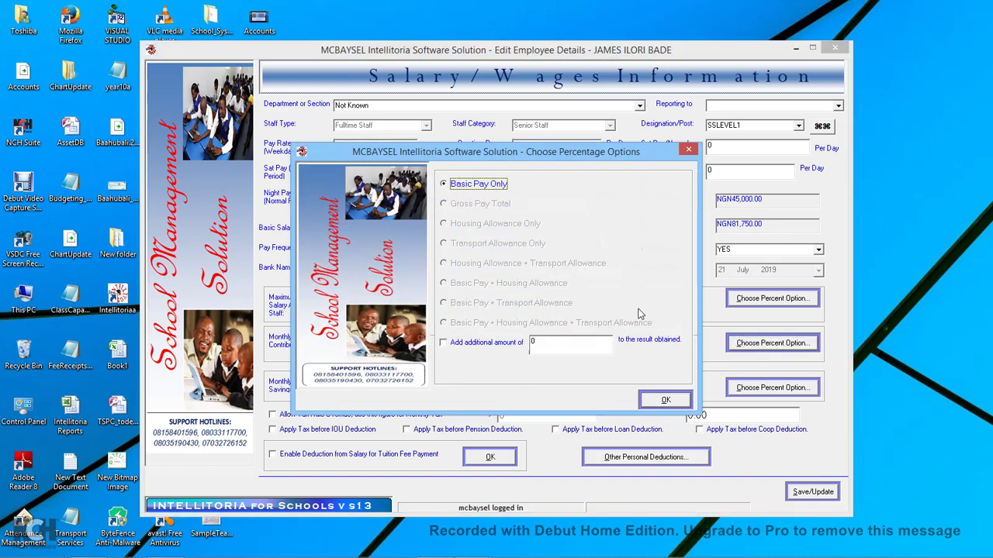
click(662, 403)
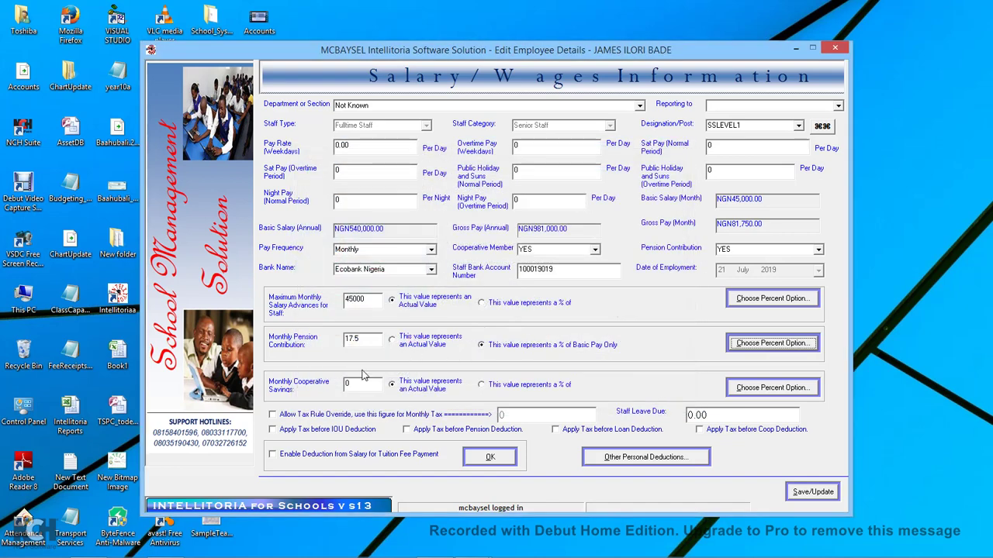
Set cooperative savings to 12000, override monthly tax at 4500, and save the salary information.
click(353, 384)
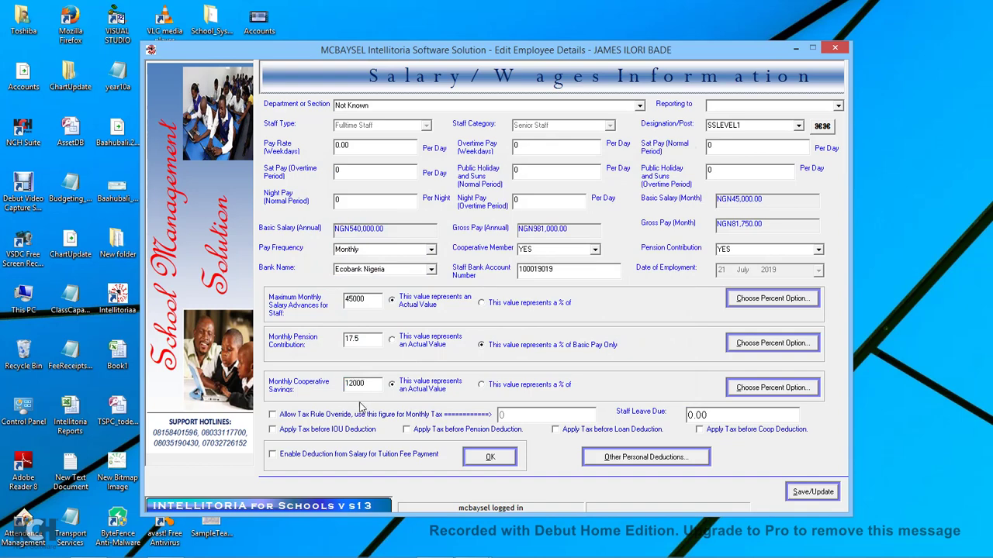
click(421, 387)
click(392, 417)
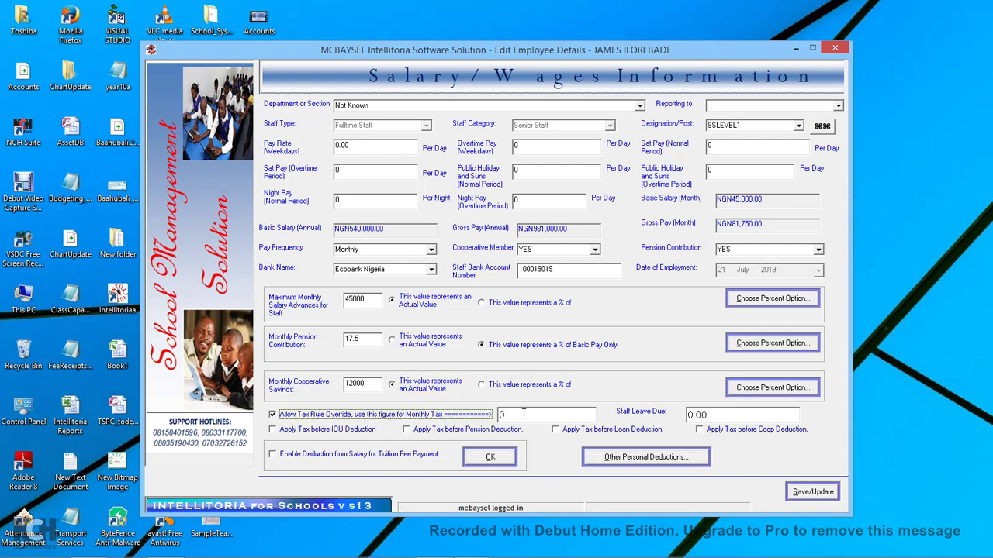
click(523, 414)
text(4500)
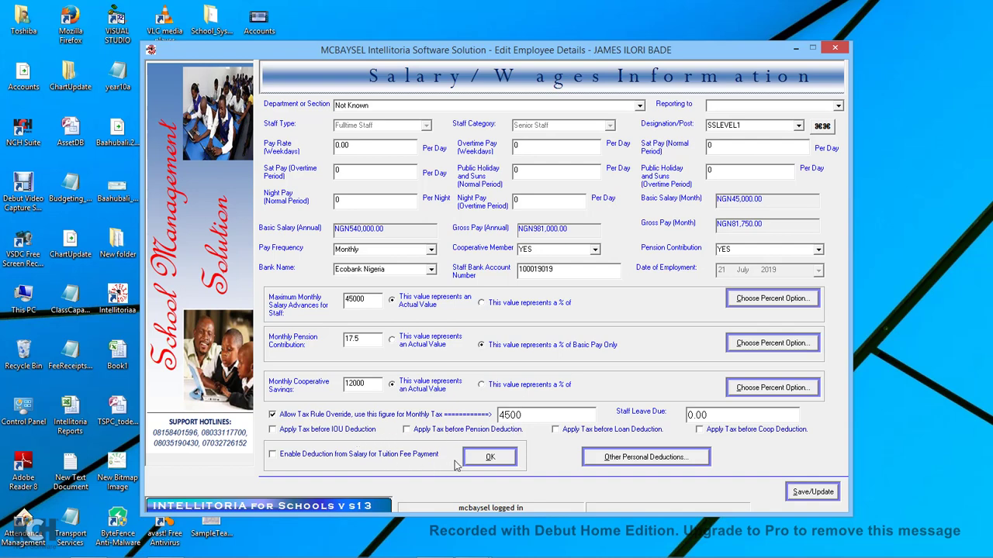
click(811, 491)
click(587, 331)
Enable salary deduction for tuition fees, leaving the tuition deduction list empty.
click(402, 460)
click(487, 458)
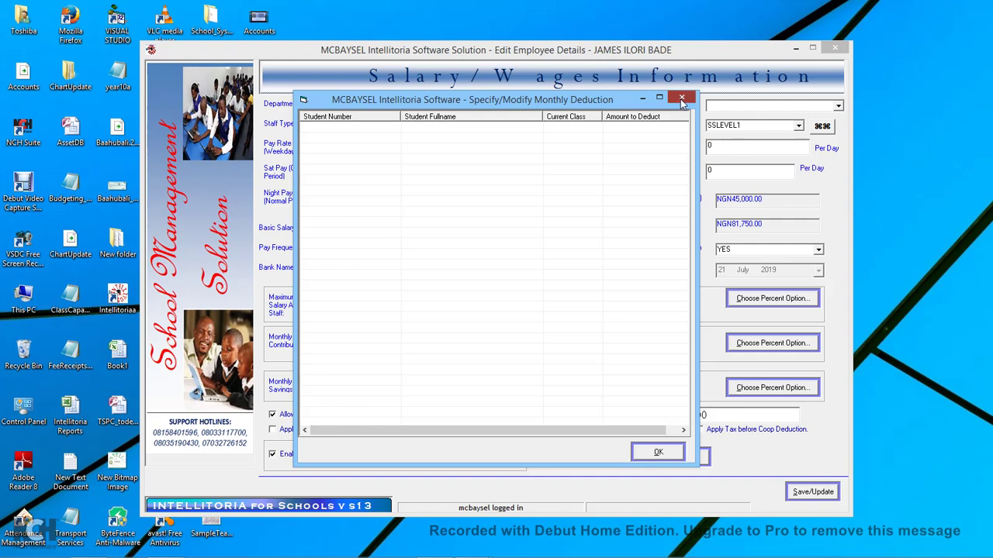
click(681, 101)
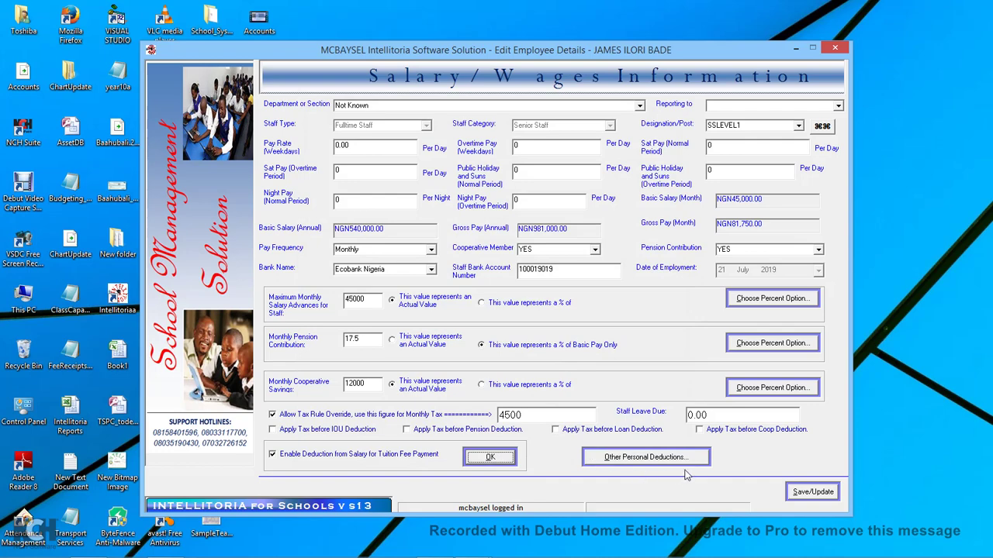
Save the updated salary details and close the employee salary window.
click(811, 493)
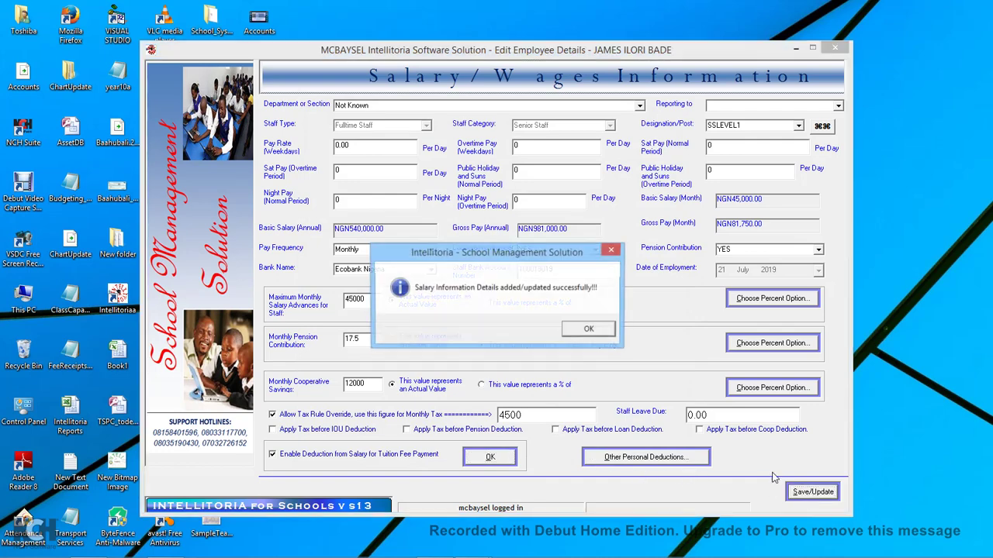
click(591, 331)
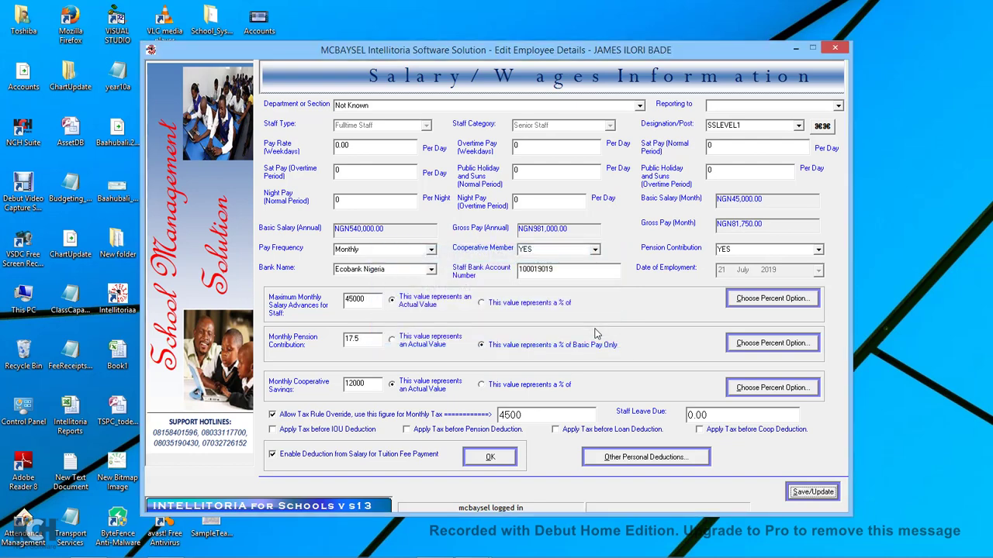
click(835, 48)
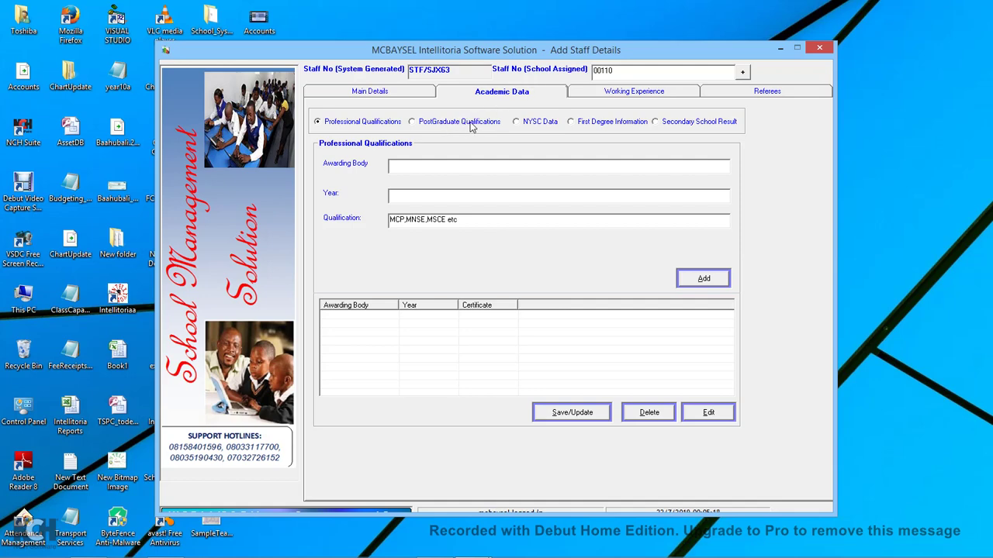
Review the NYSC Data, First Degree, Working Experience and Referees tabs, then close Staff Details Entry.
click(532, 122)
click(604, 124)
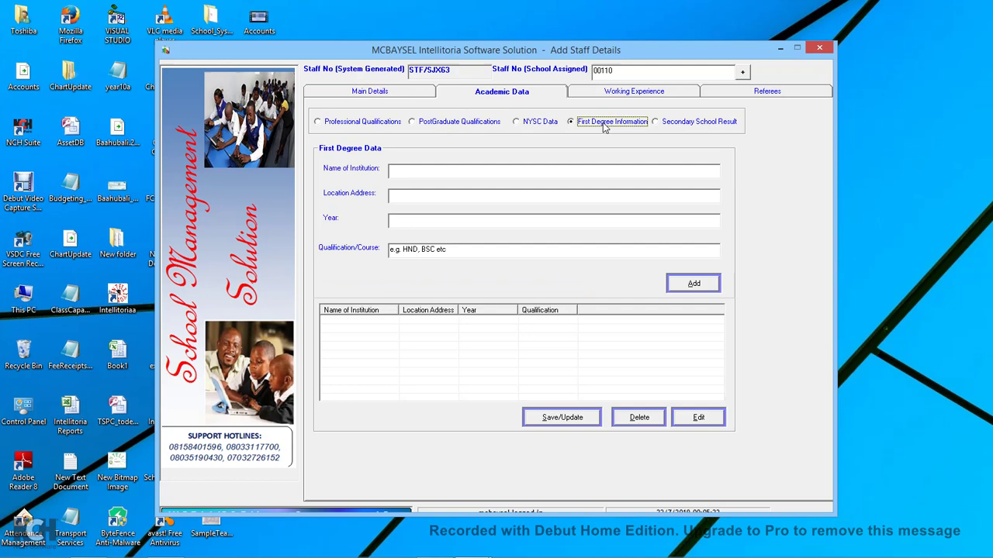
click(672, 96)
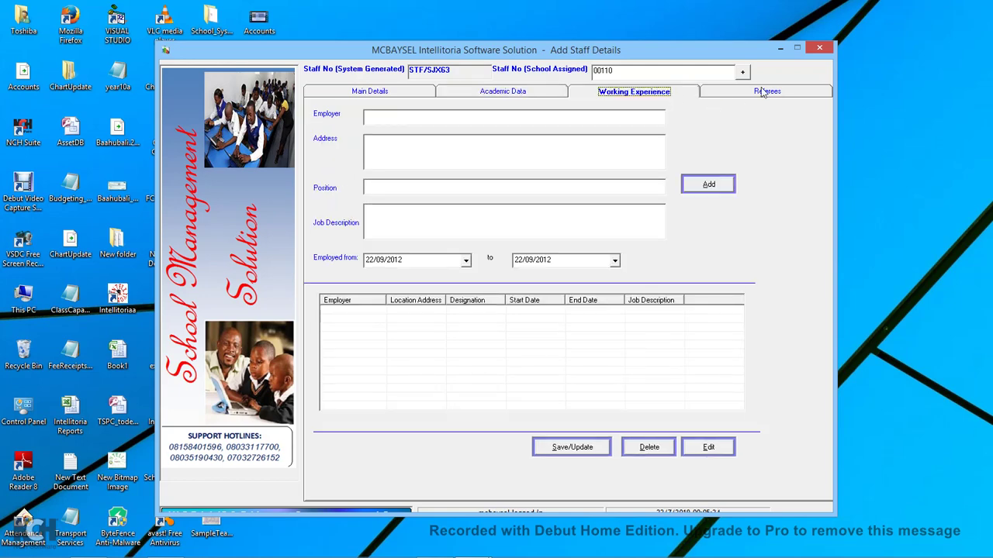
click(757, 93)
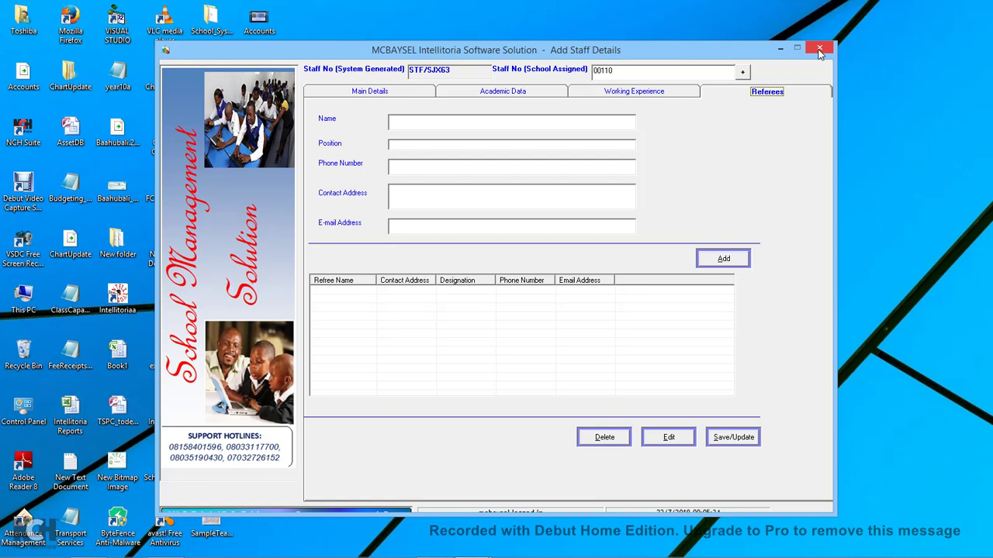
click(819, 49)
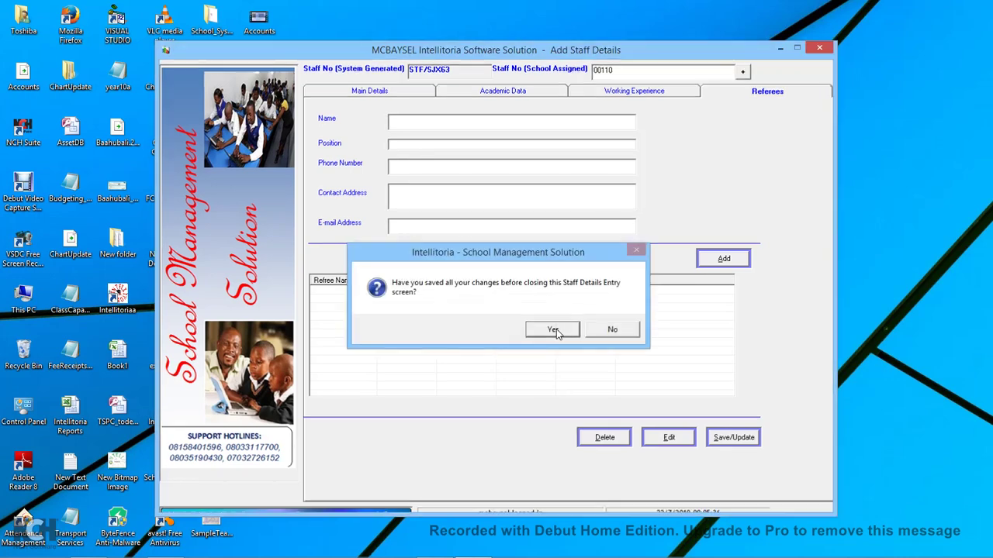
click(554, 329)
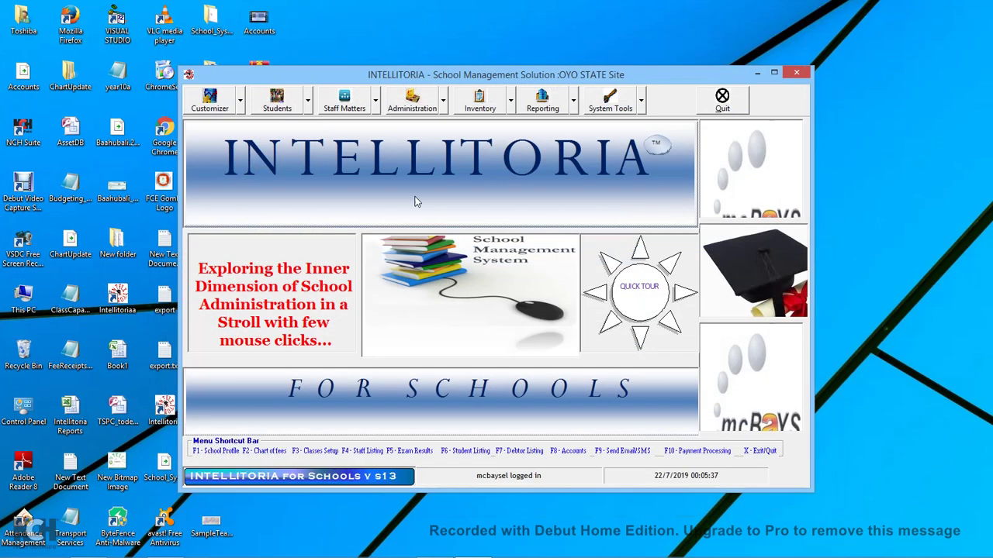
Open Employee Loans under Staff Matters and pick the same employee as loan applicant.
click(375, 100)
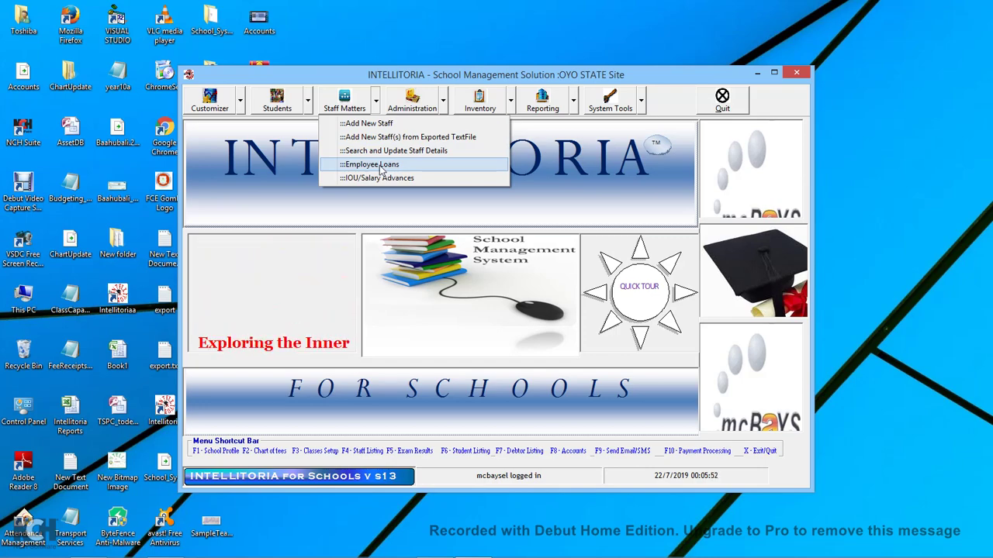
click(380, 166)
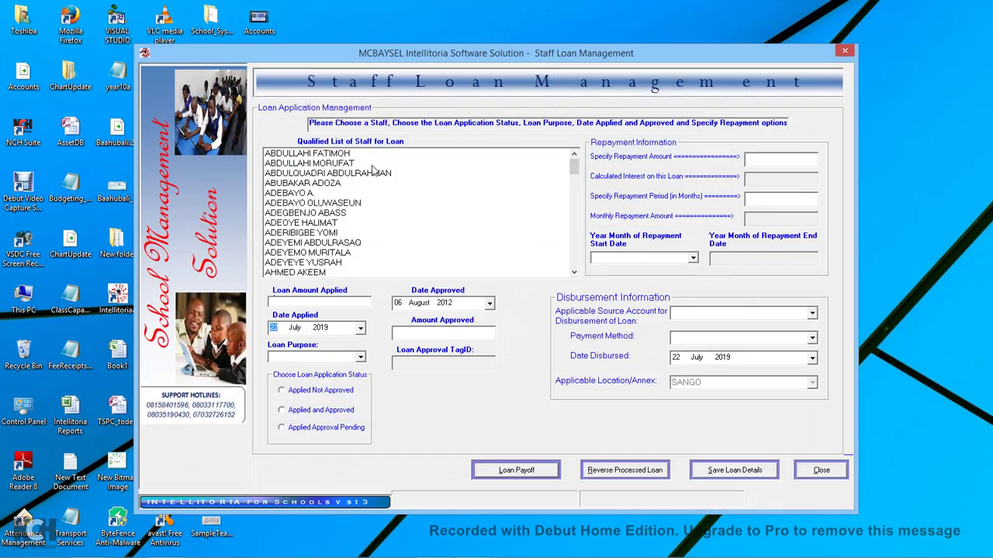
double_click(573, 273)
drag(573, 272, 574, 273)
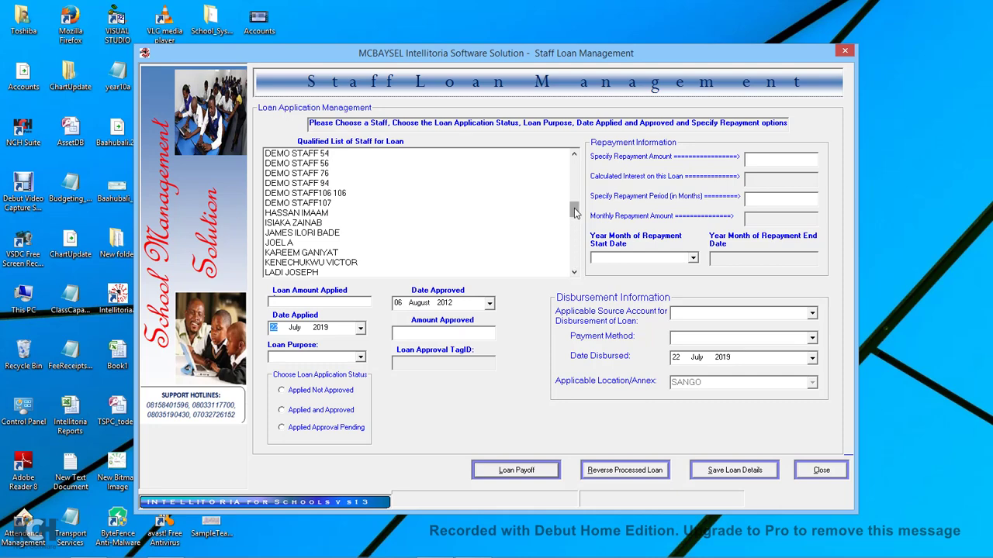
mouse_move(576, 212)
mouse_down()
mouse_move(575, 195)
mouse_move(576, 264)
mouse_move(574, 177)
mouse_move(575, 214)
mouse_up()
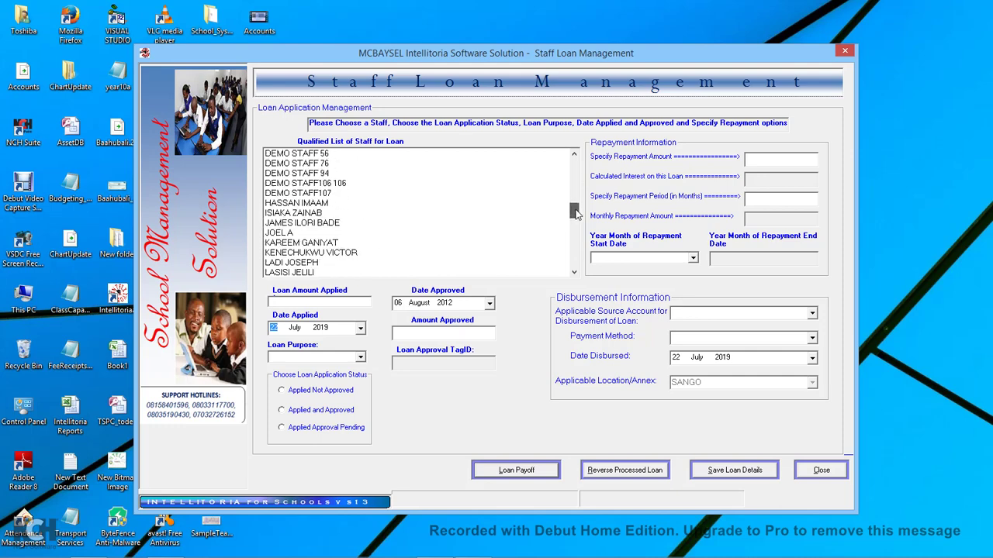
click(318, 223)
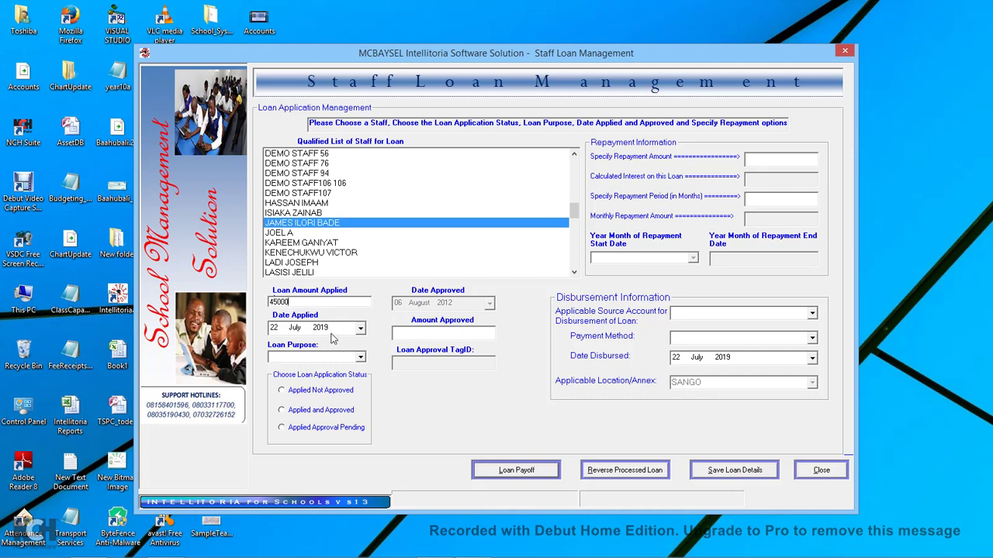
Enter 45000 as the approved amount and set the loan purpose to Health Ground.
click(415, 333)
text(45000)
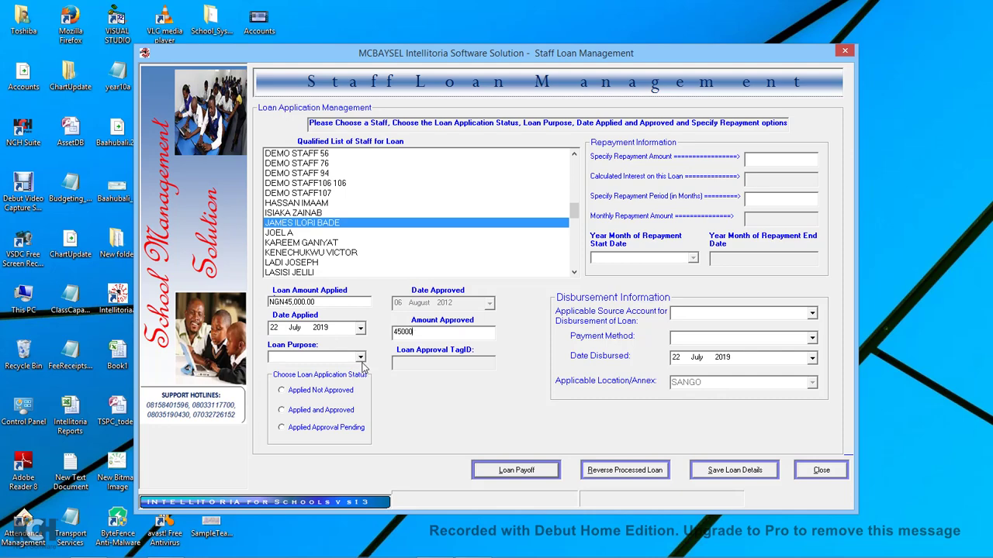
click(361, 357)
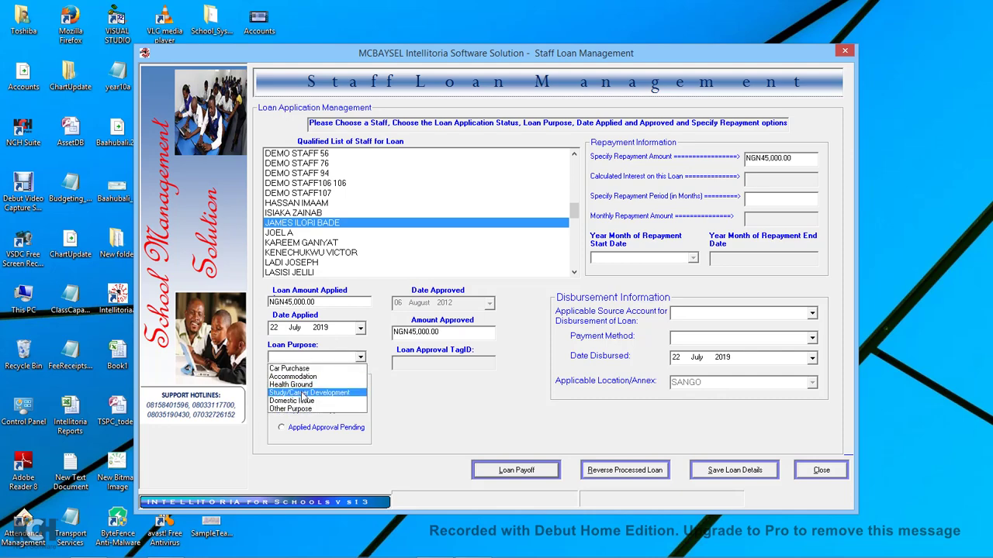
click(310, 385)
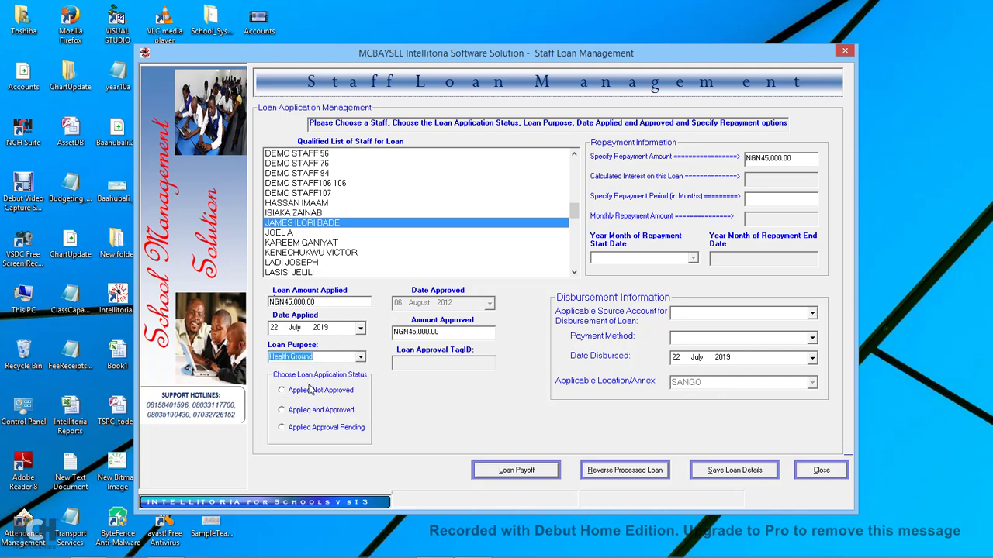
Mark the loan Applied and Approved with a 5-month repayment period.
click(301, 417)
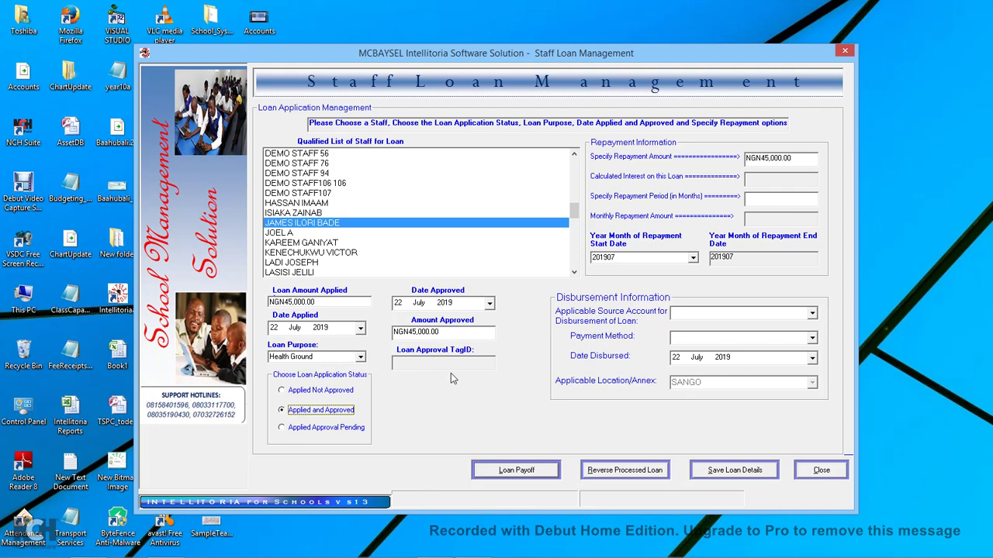
click(310, 394)
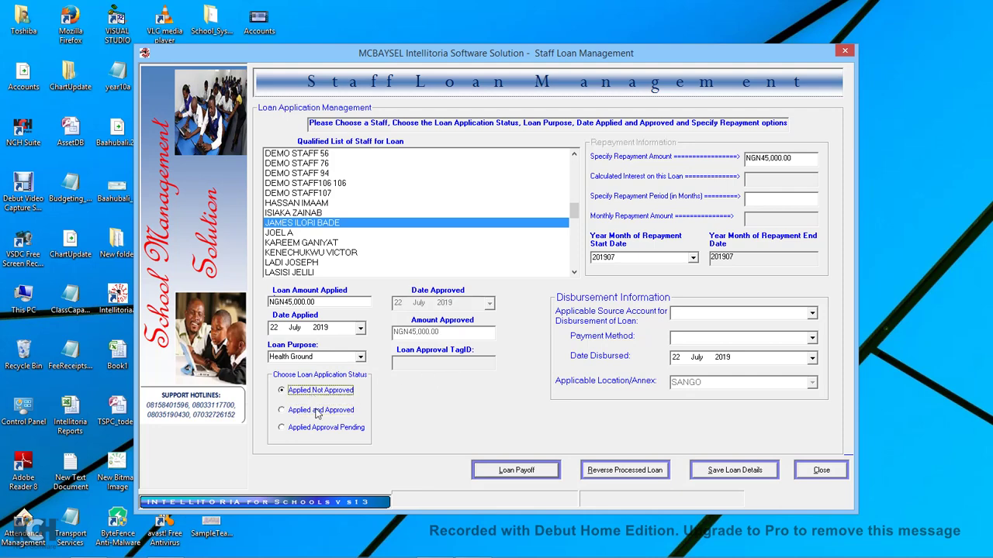
click(325, 415)
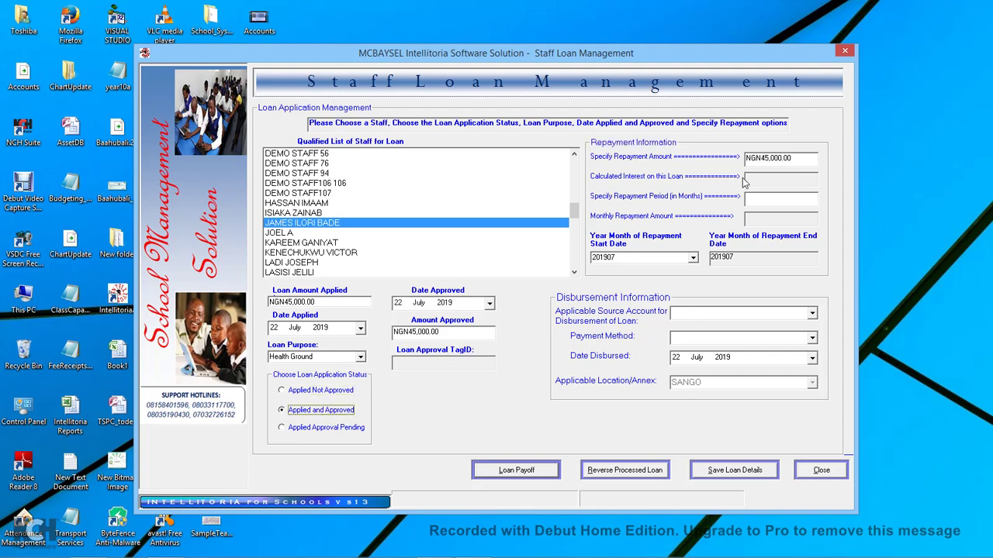
click(760, 199)
text(5)
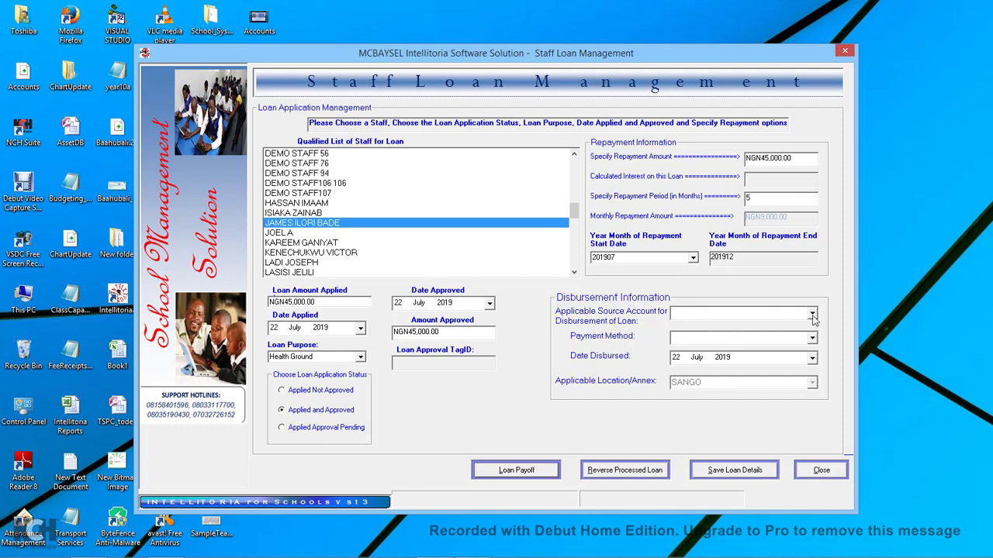
click(693, 259)
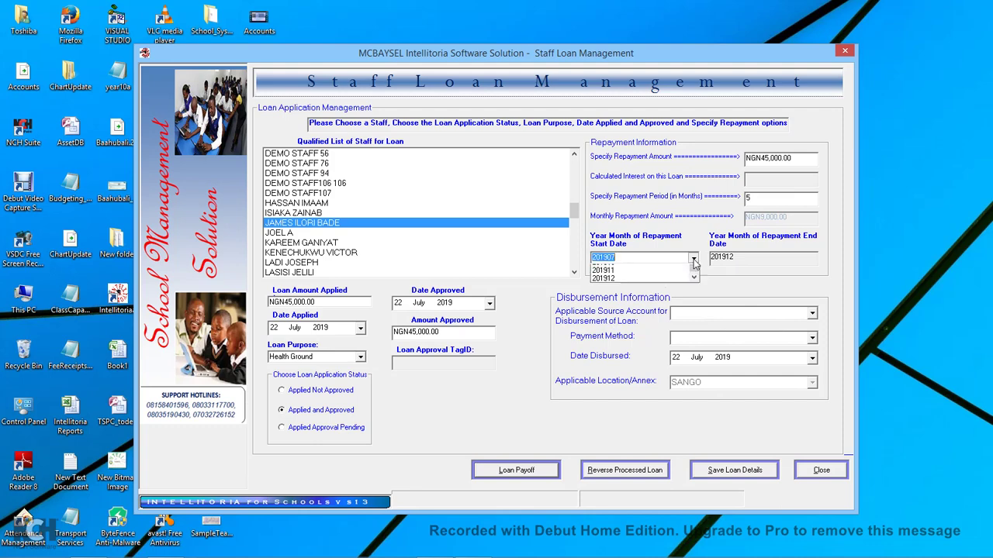
click(613, 312)
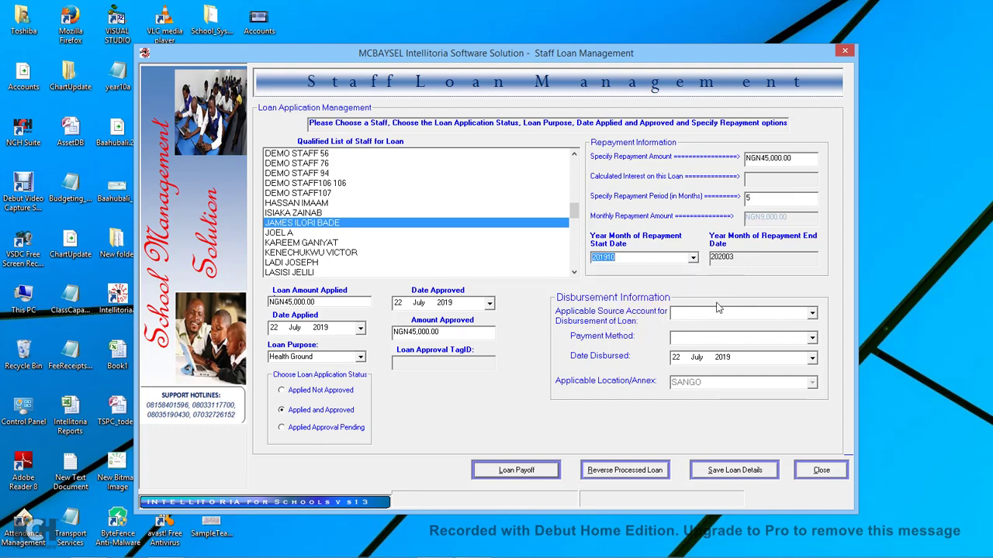
click(692, 258)
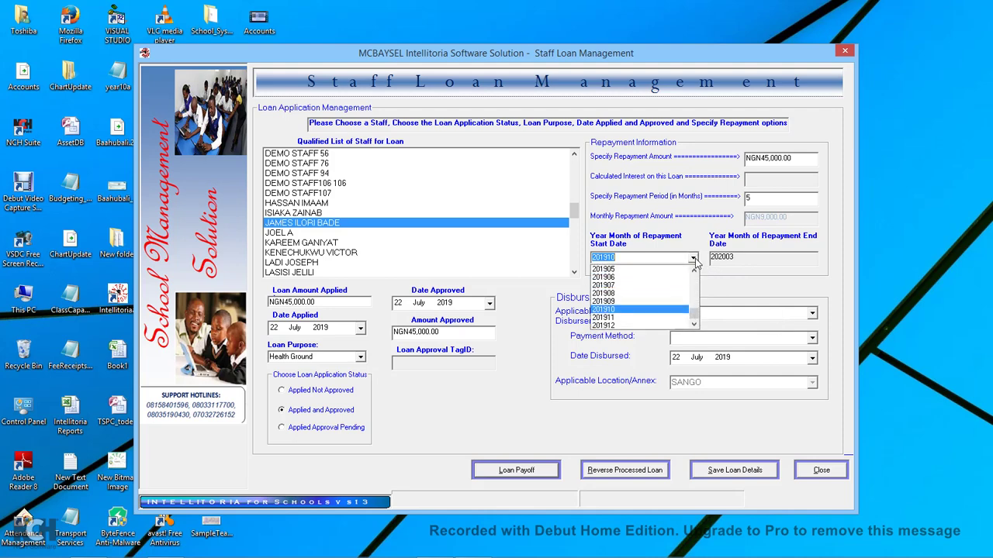
click(618, 285)
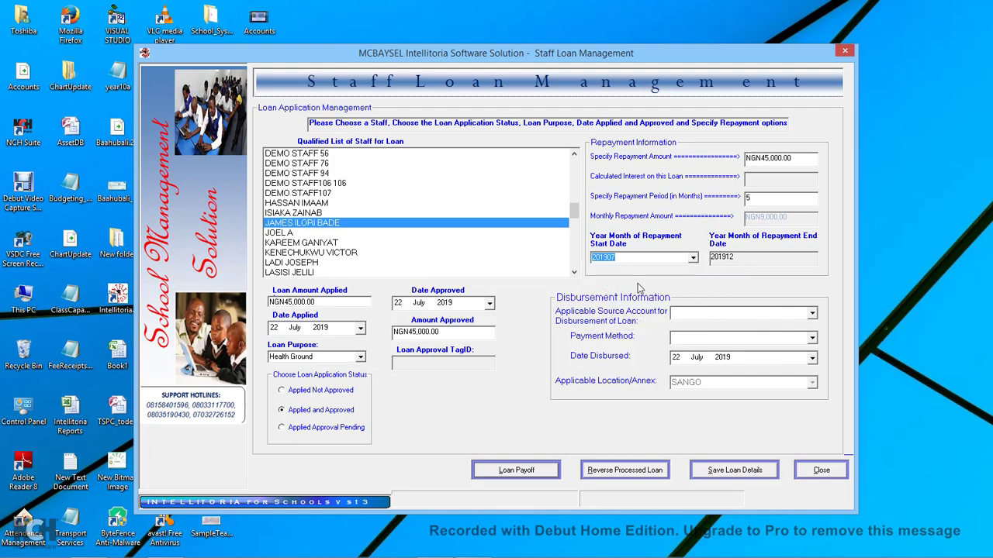
click(692, 259)
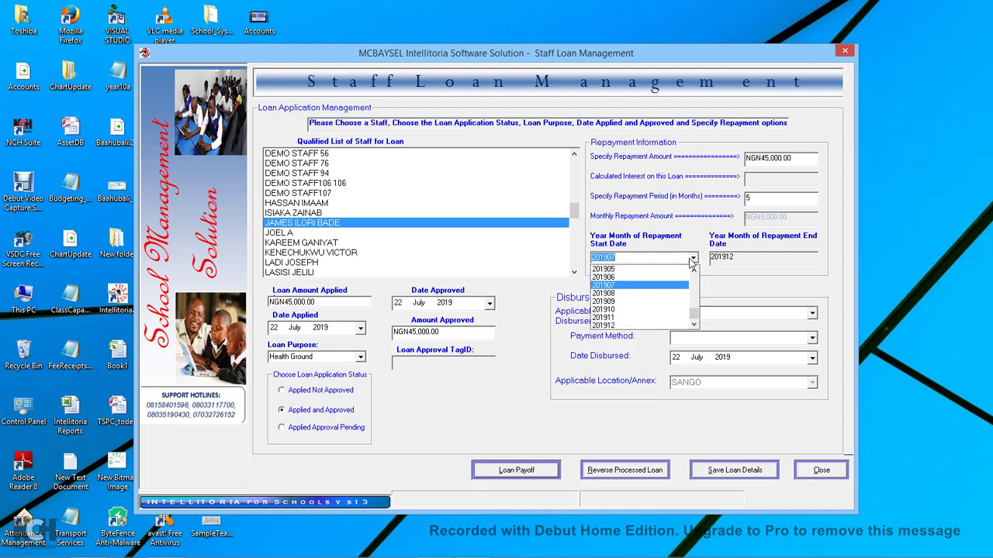
click(619, 277)
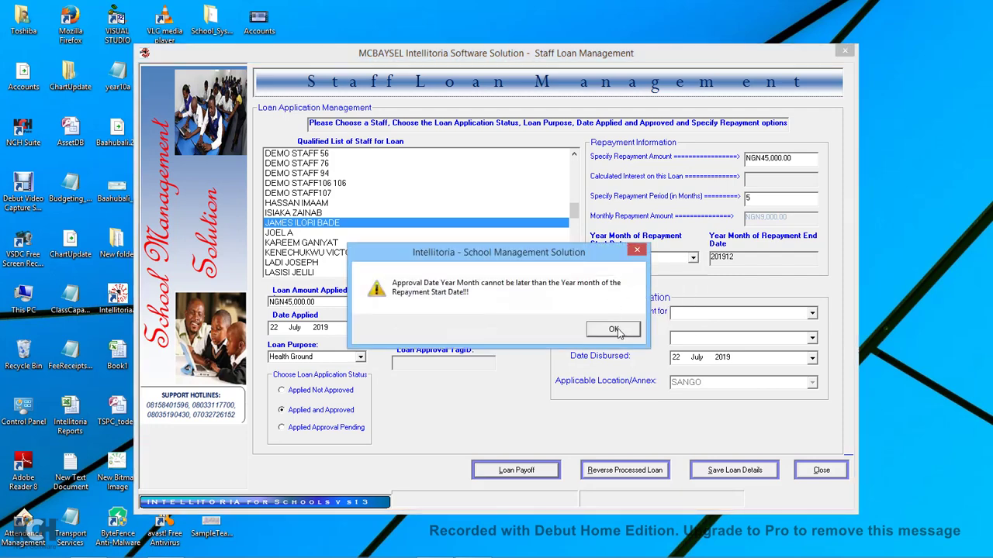
click(616, 330)
click(692, 259)
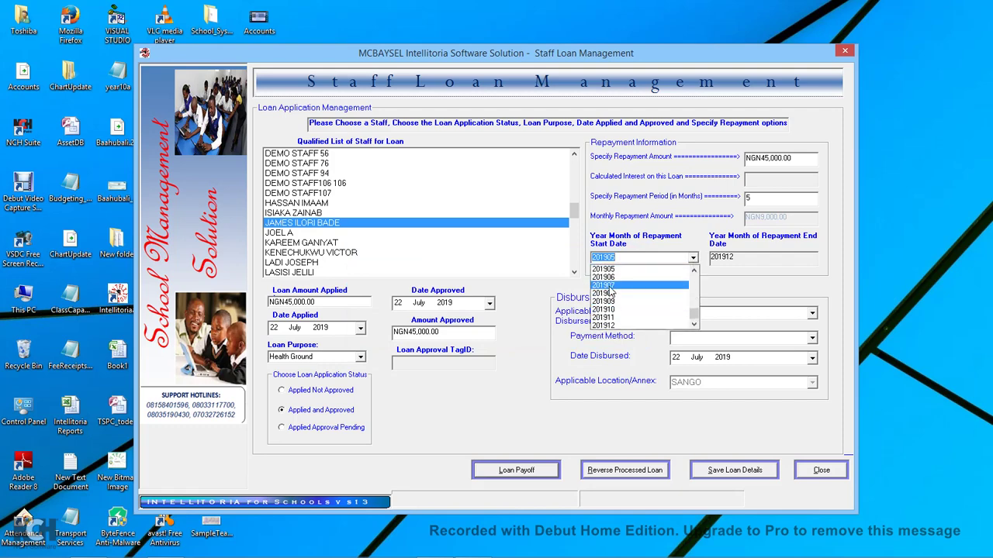
click(611, 285)
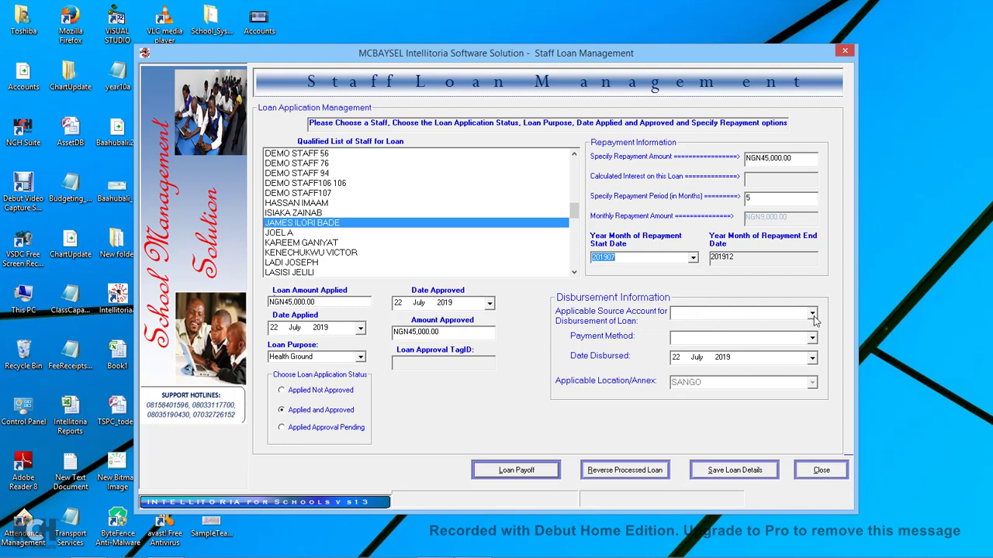
Disburse the loan from UBA Bank by Cheque, save it, and minimise the voucher browser.
click(812, 315)
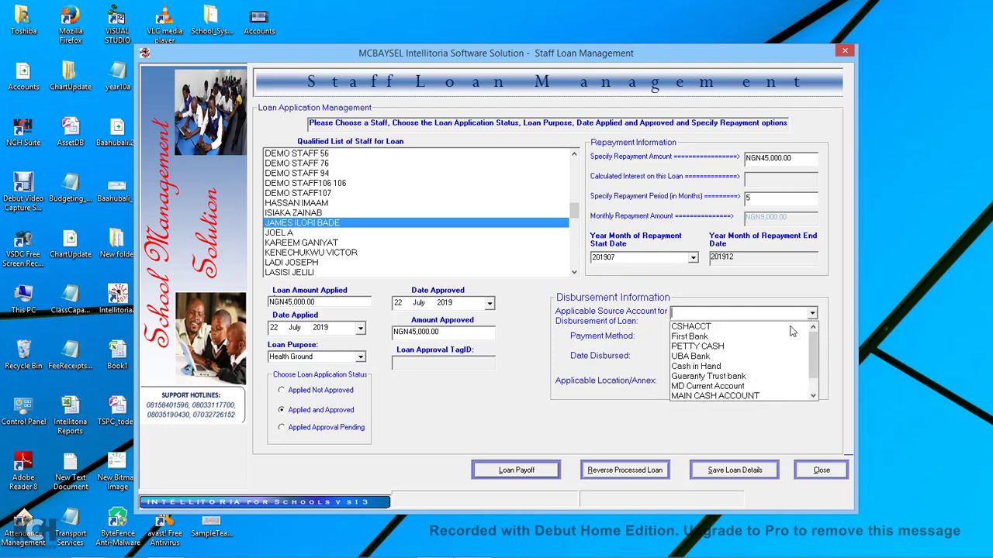
mouse_move(813, 357)
mouse_down()
mouse_move(818, 368)
mouse_move(817, 355)
mouse_up()
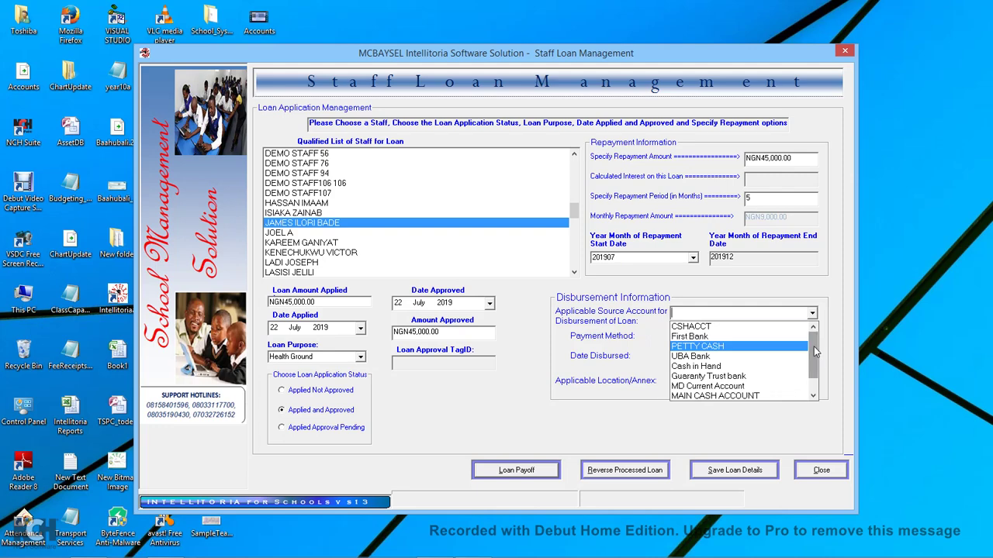
click(688, 359)
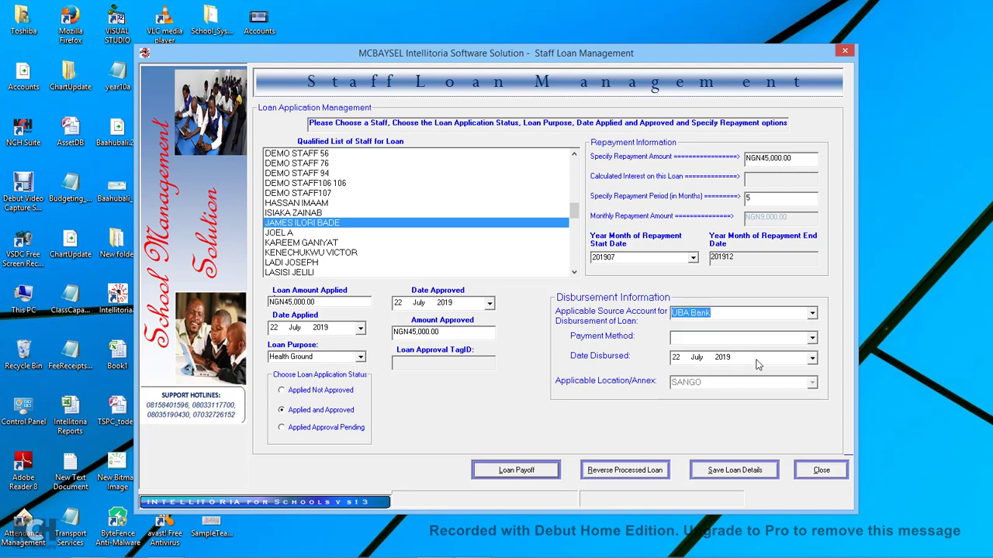
click(812, 341)
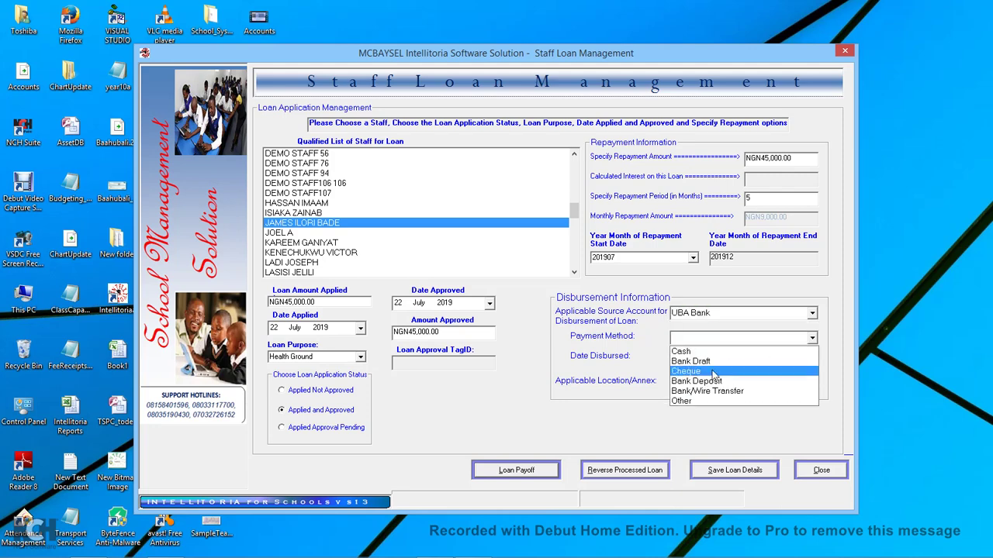
click(697, 373)
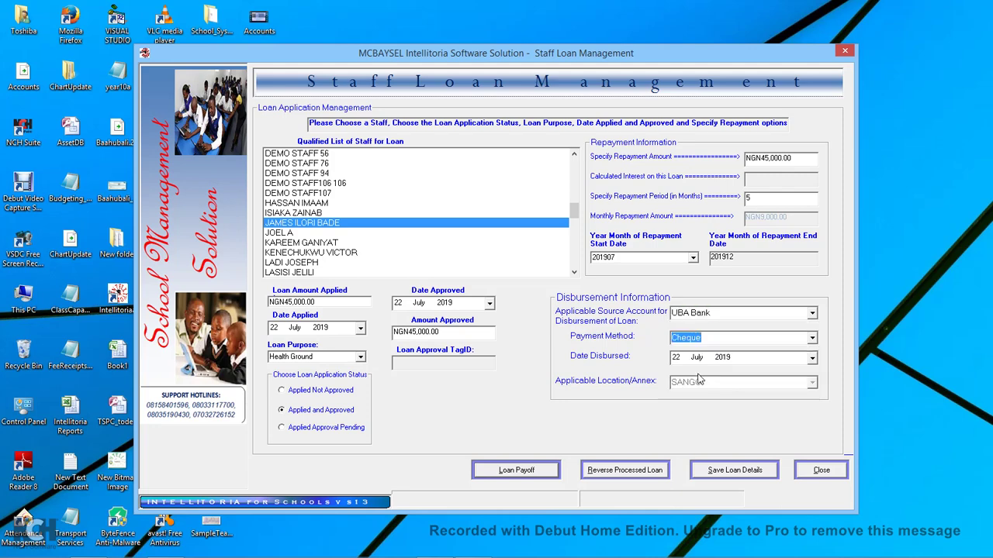
click(741, 473)
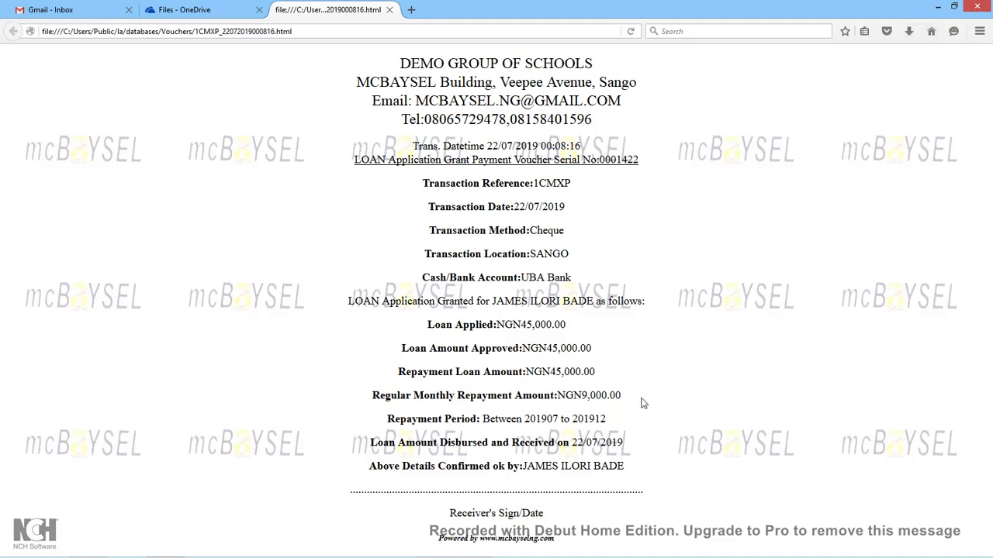
click(936, 10)
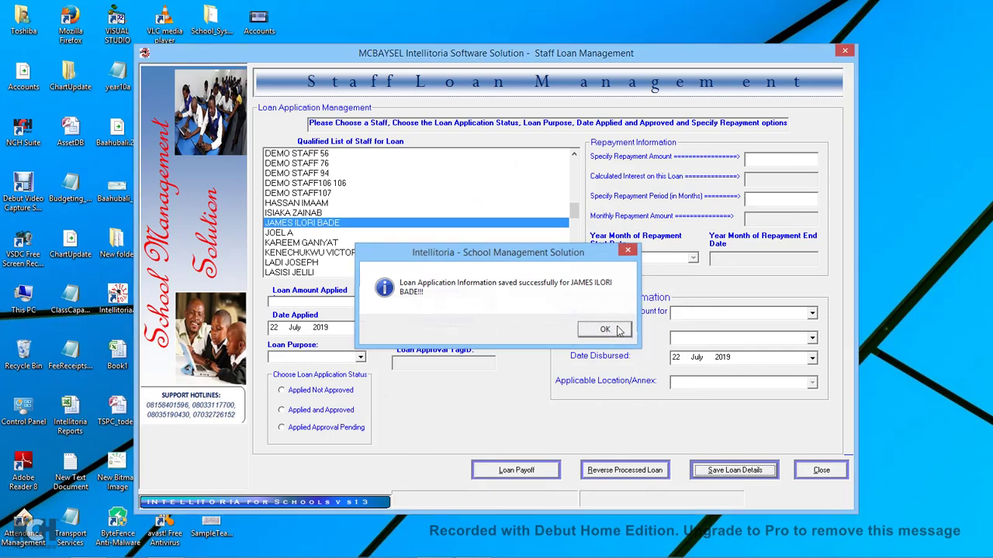
Dismiss the saved message and confirm closing the Employee Loan Management screen.
click(619, 329)
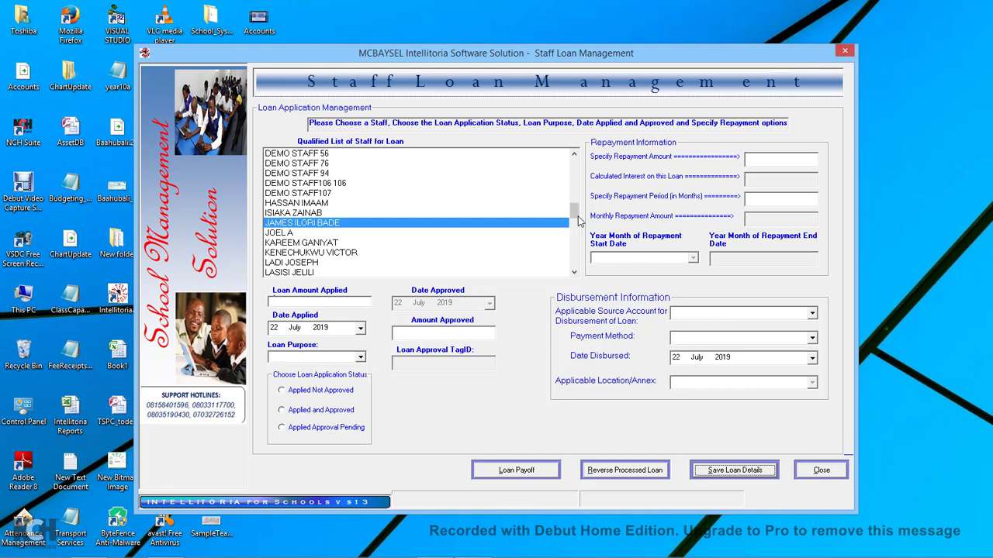
click(844, 52)
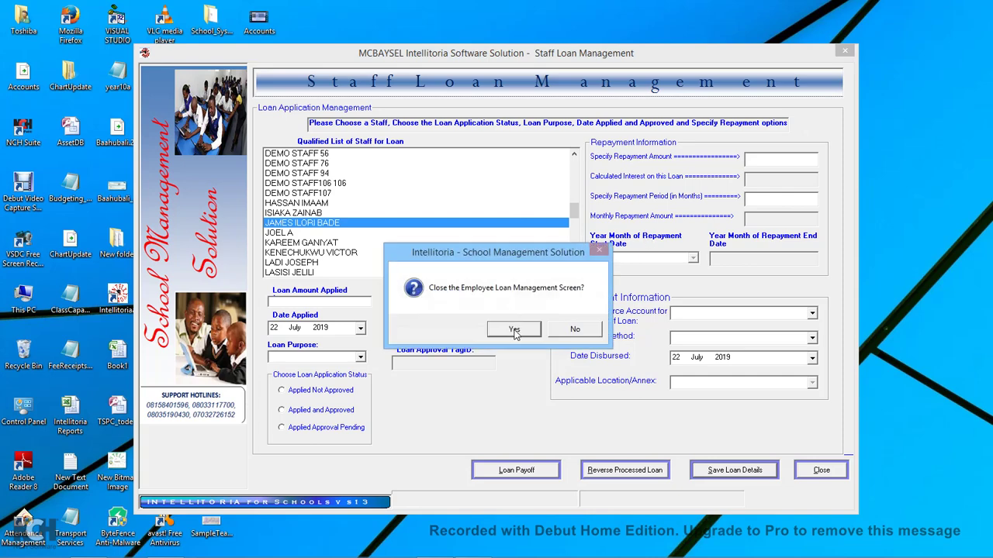
click(514, 329)
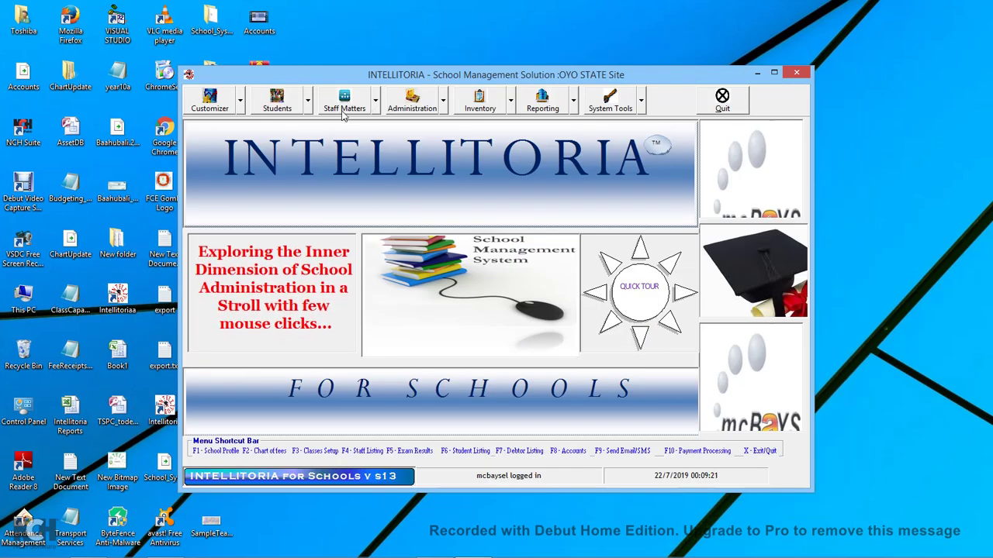
Open Manage Staff IOU/Salary Advance from Staff Matters and review the Current Staff Salary Advances grid.
click(375, 101)
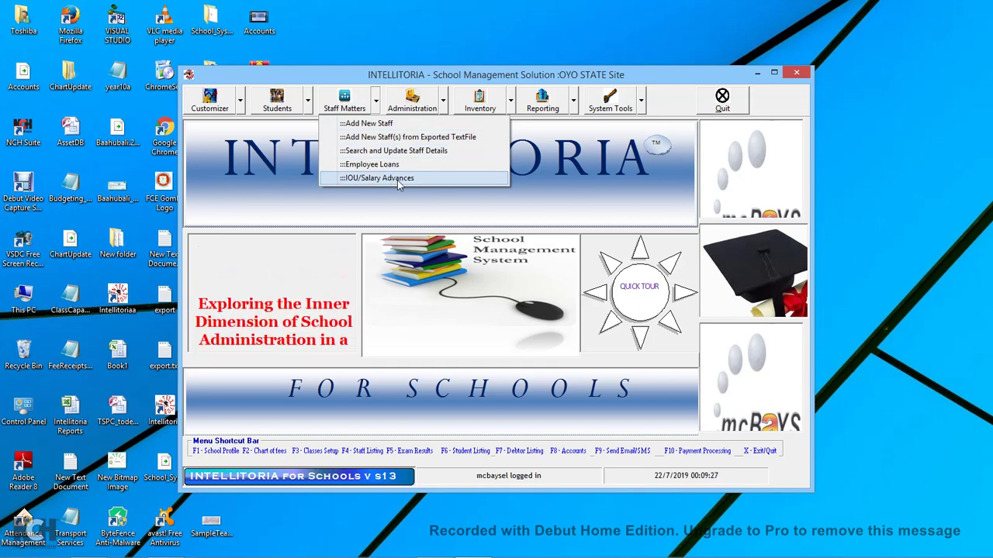
click(397, 180)
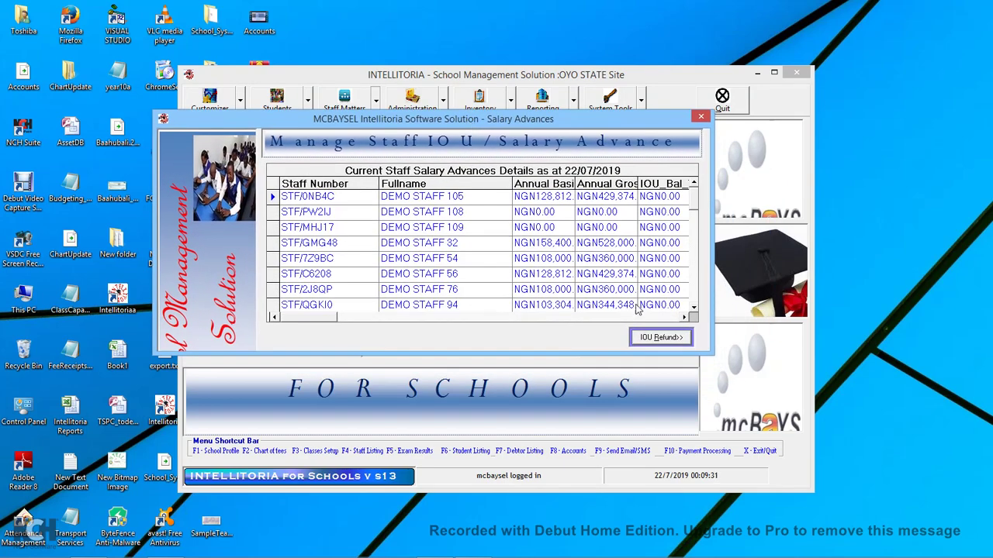
click(660, 317)
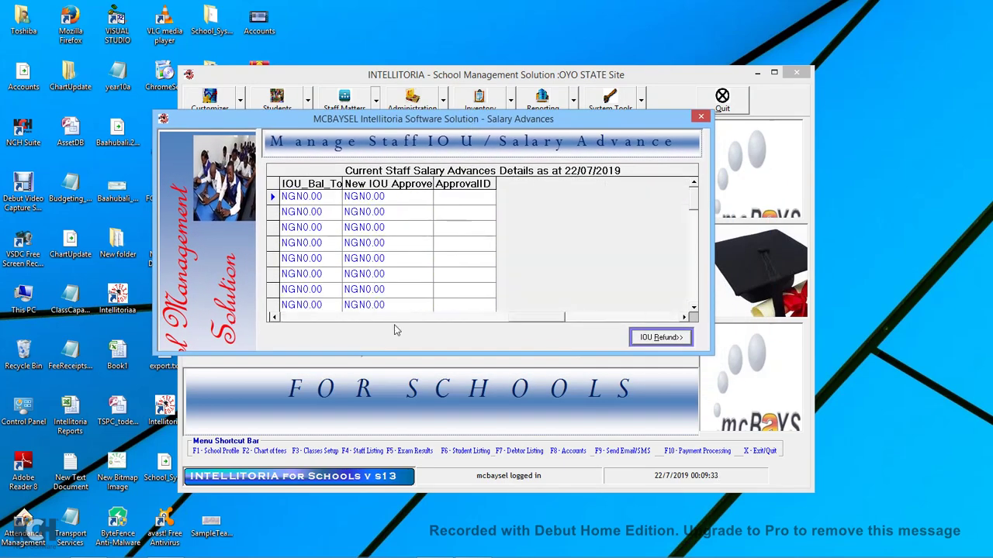
click(275, 317)
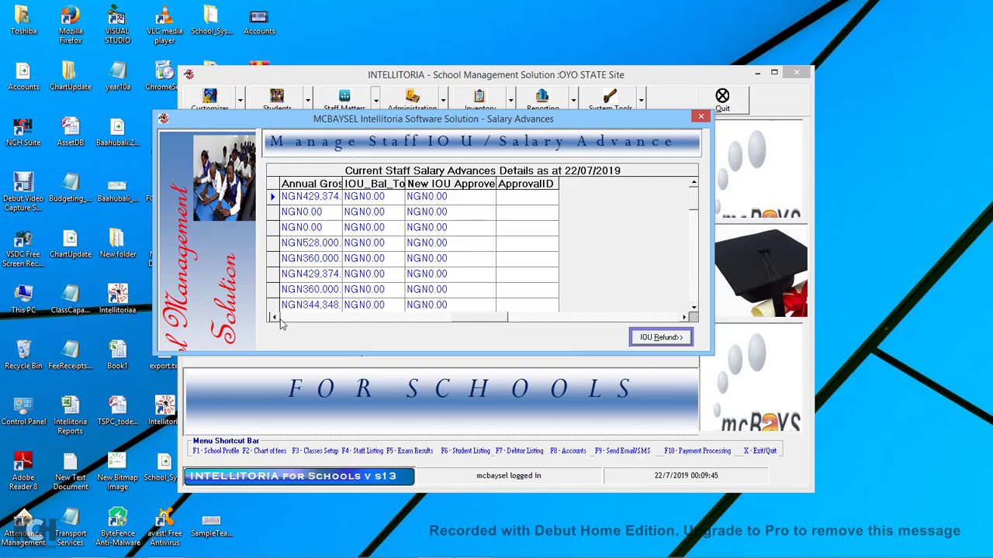
click(274, 317)
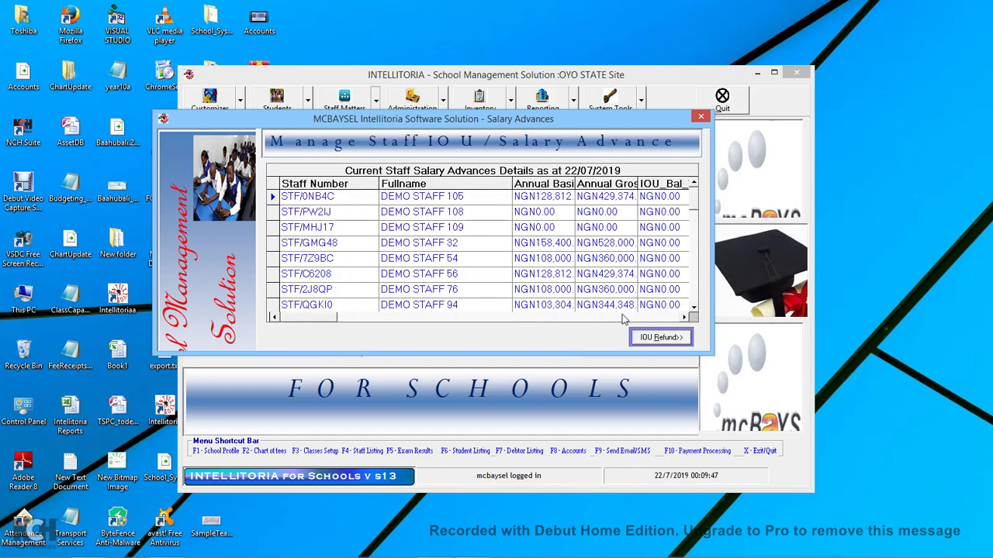
click(694, 307)
click(694, 307)
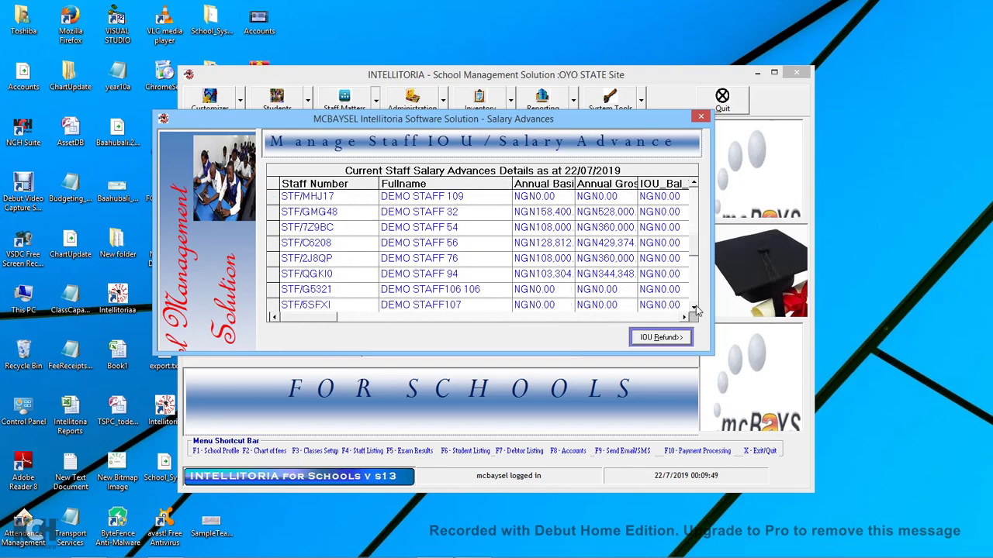
click(694, 308)
click(694, 308)
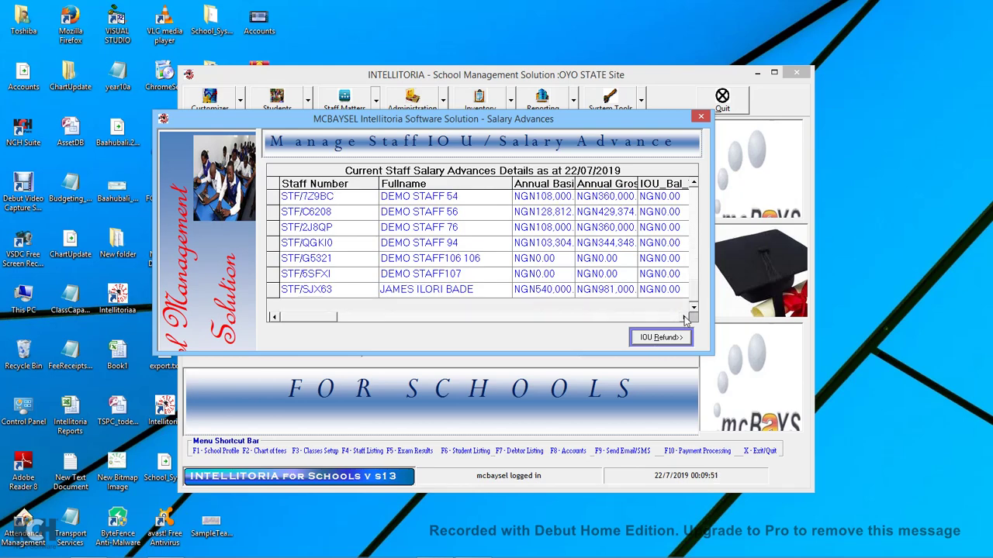
click(685, 318)
click(685, 317)
click(684, 317)
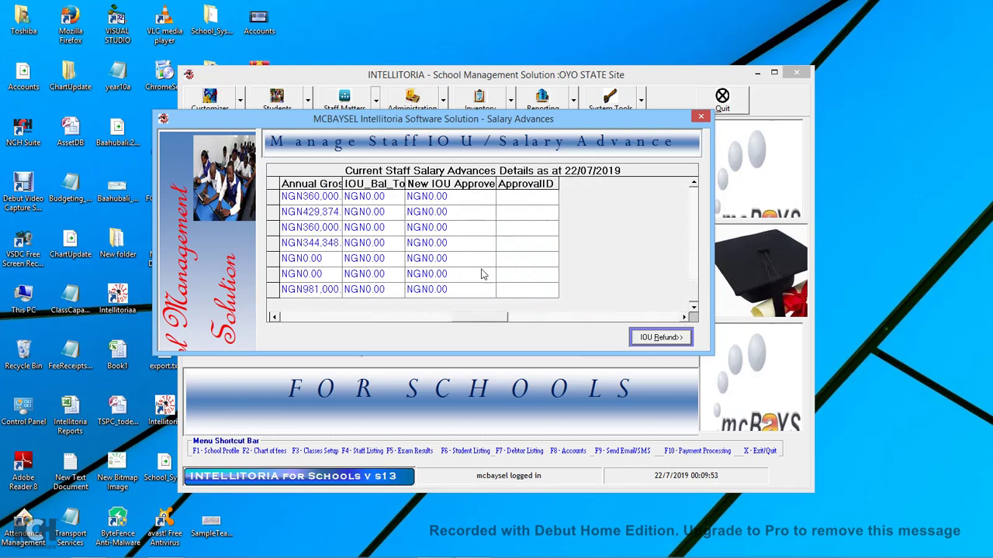
Enter a 20000 new IOU on the last staff row after 450000 exceeds the limit.
click(447, 292)
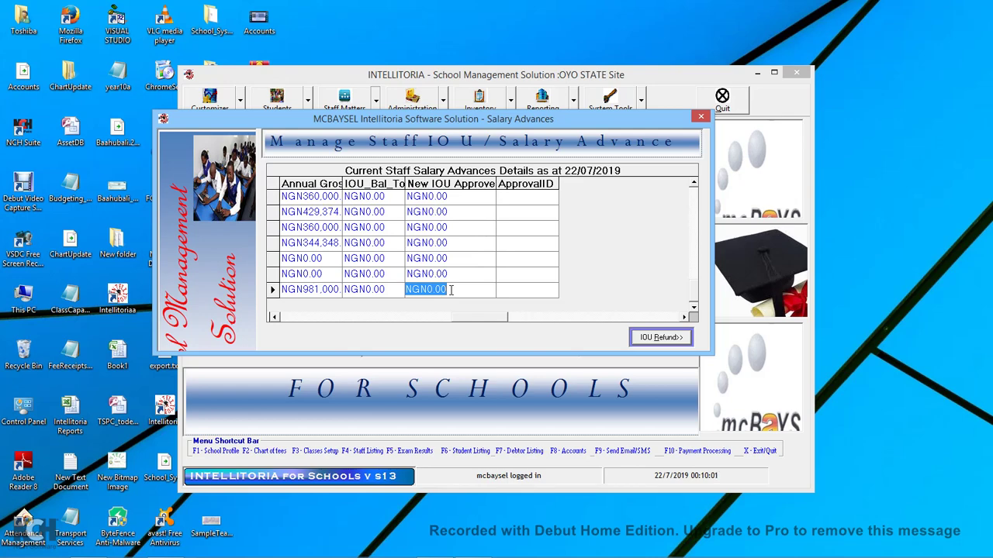
text(4500)
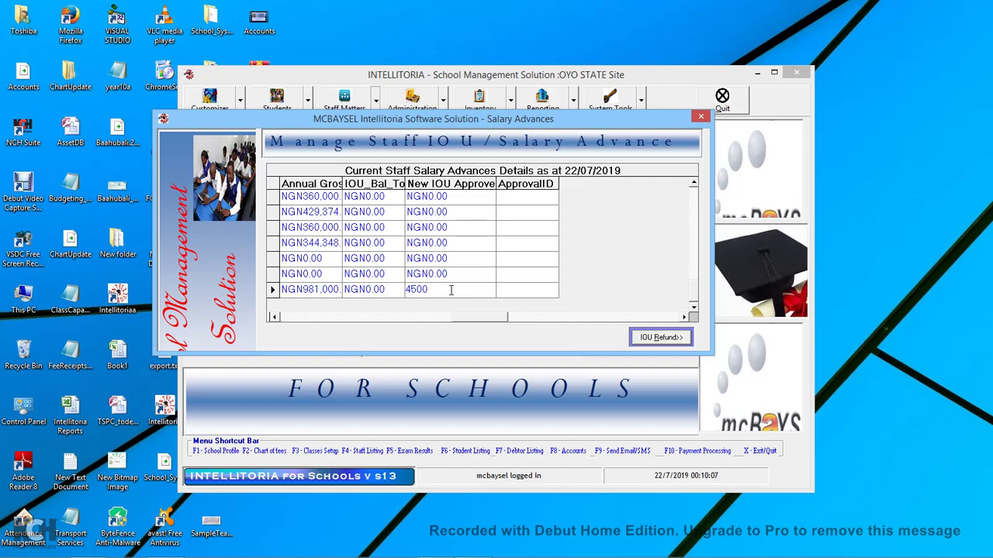
text(00)
key(Return)
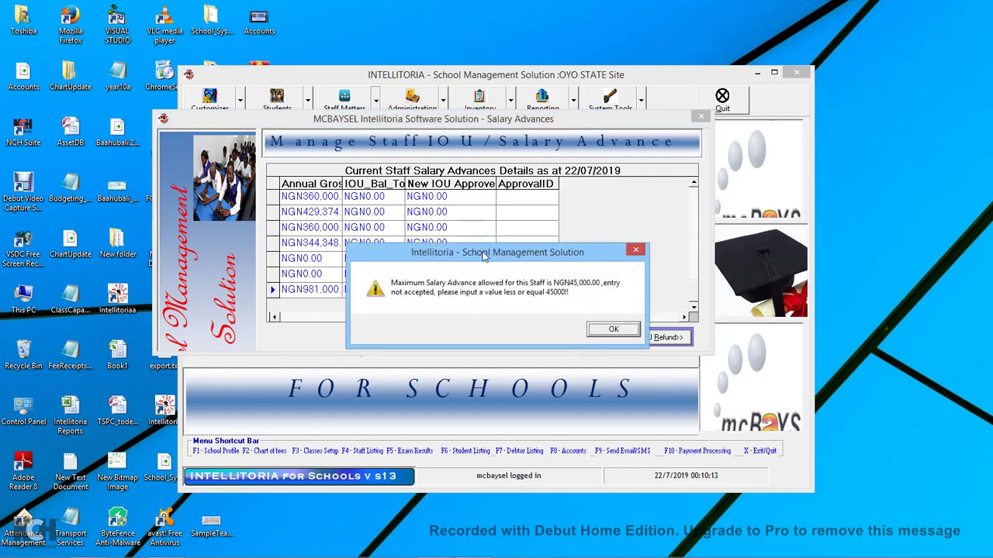
drag(482, 256, 593, 186)
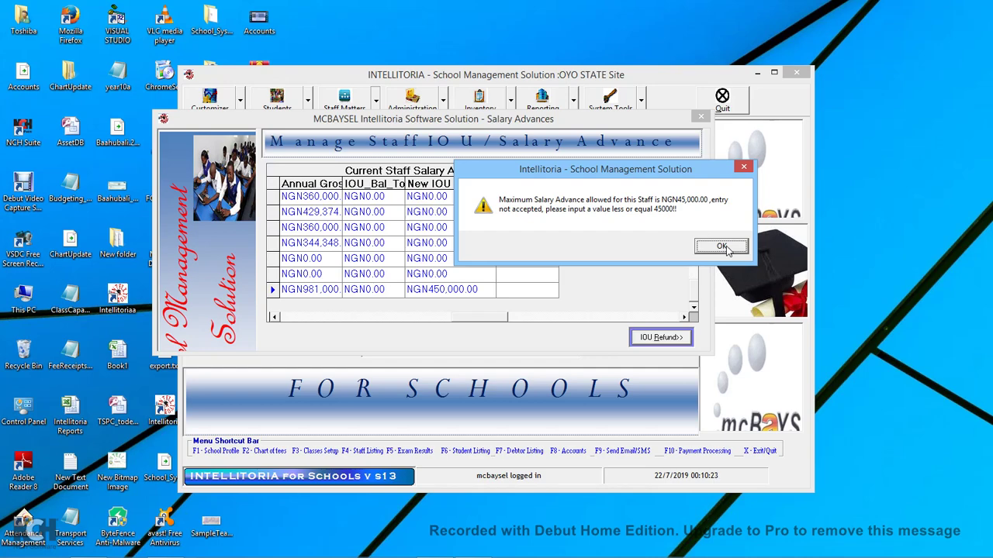
click(721, 246)
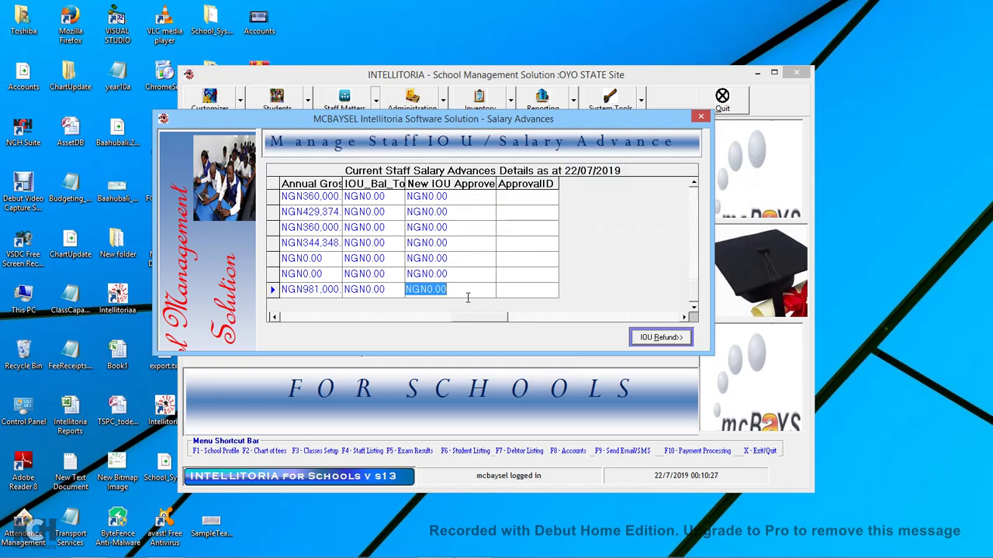
text(20000)
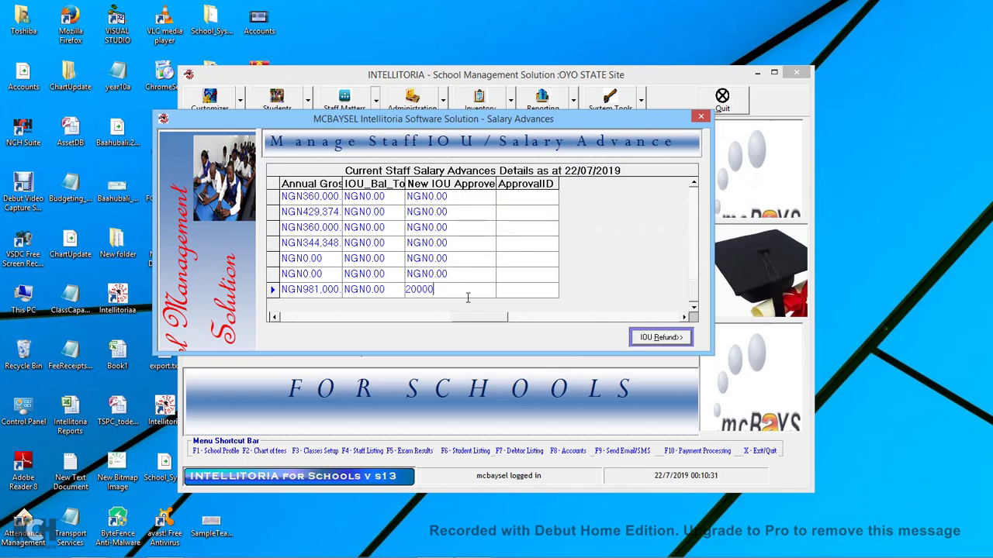
key(Return)
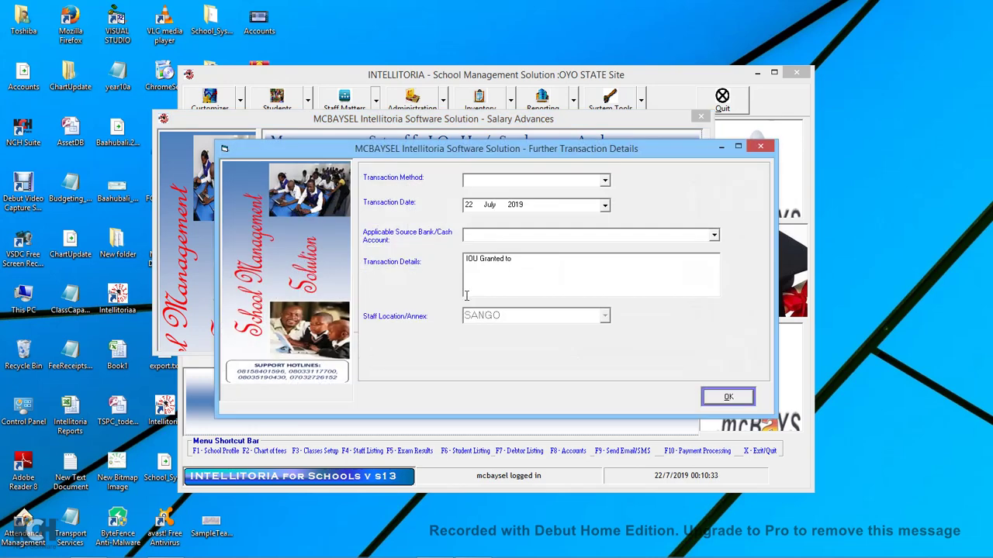
Set the transaction method to Cash and the source account to CSHACCT.
click(606, 181)
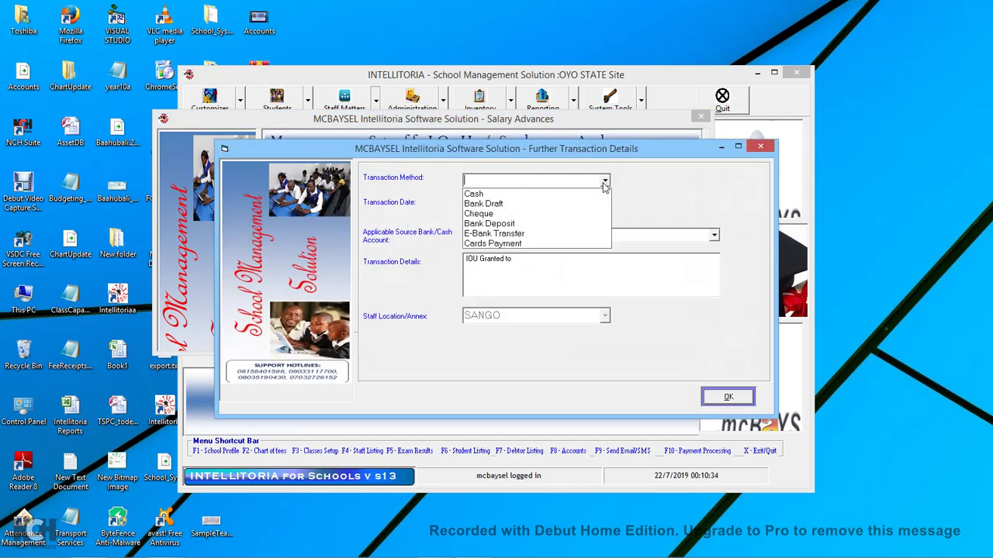
click(493, 203)
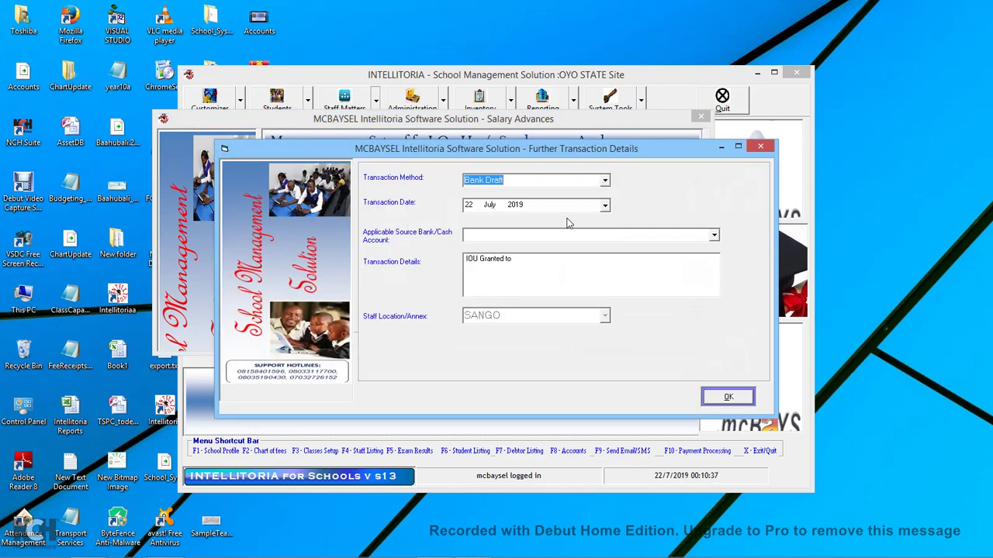
click(714, 234)
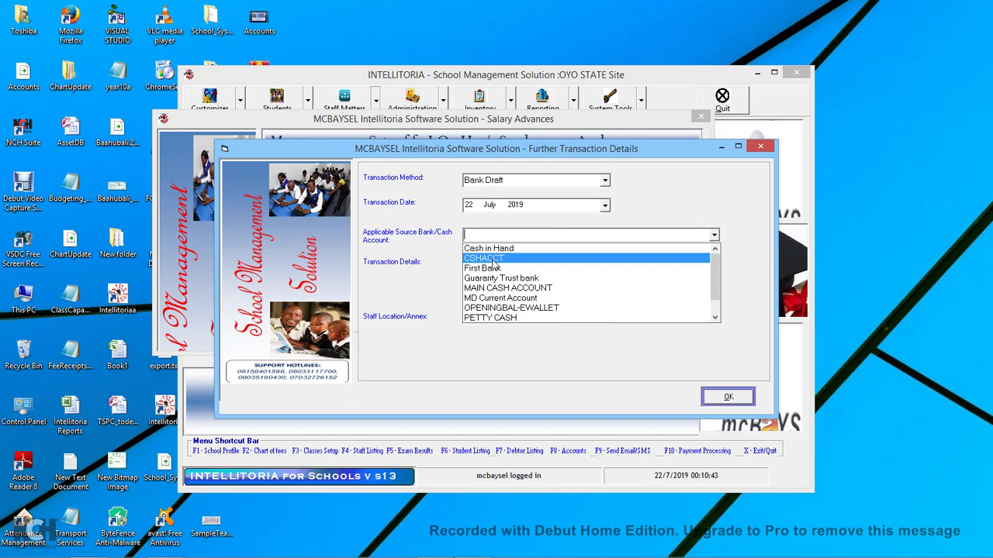
click(493, 261)
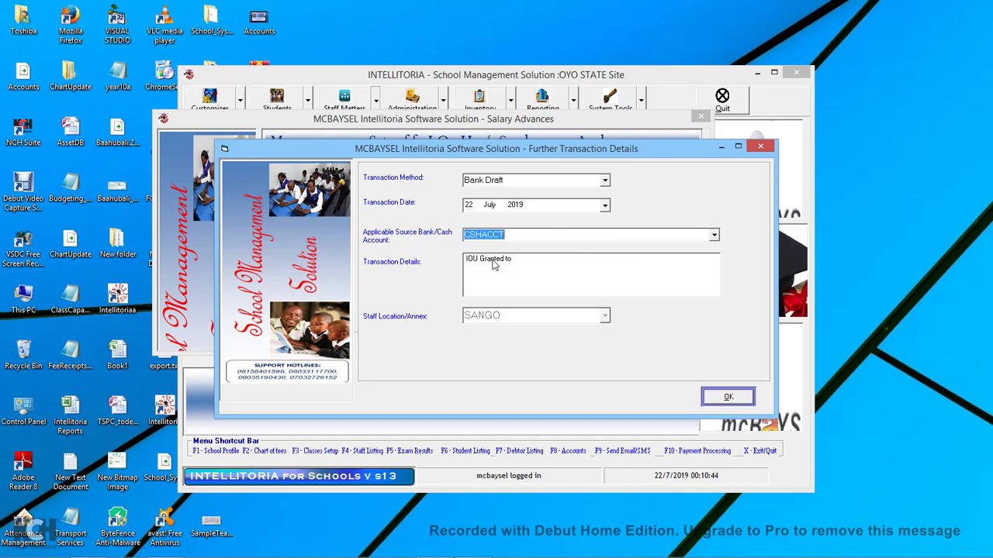
click(605, 180)
click(482, 196)
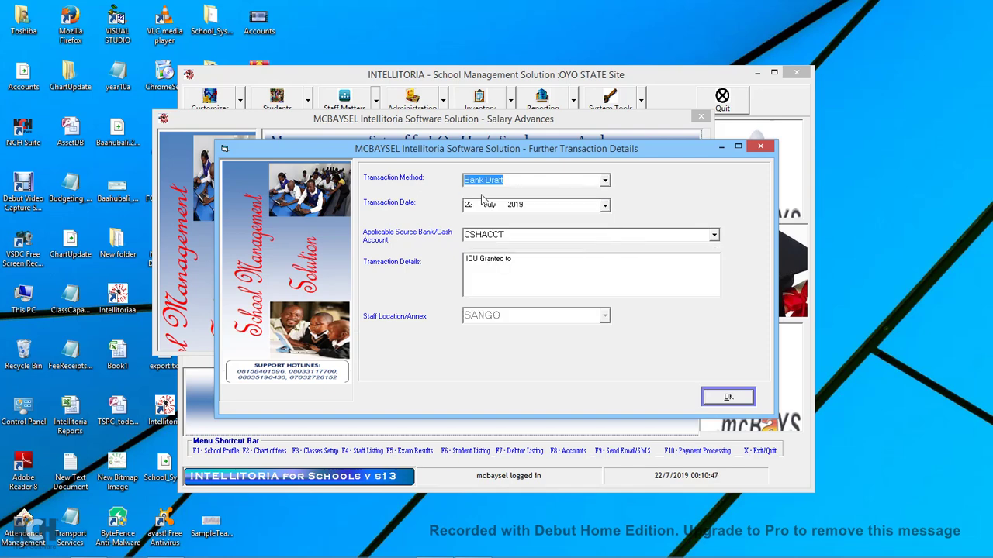
click(714, 234)
click(481, 248)
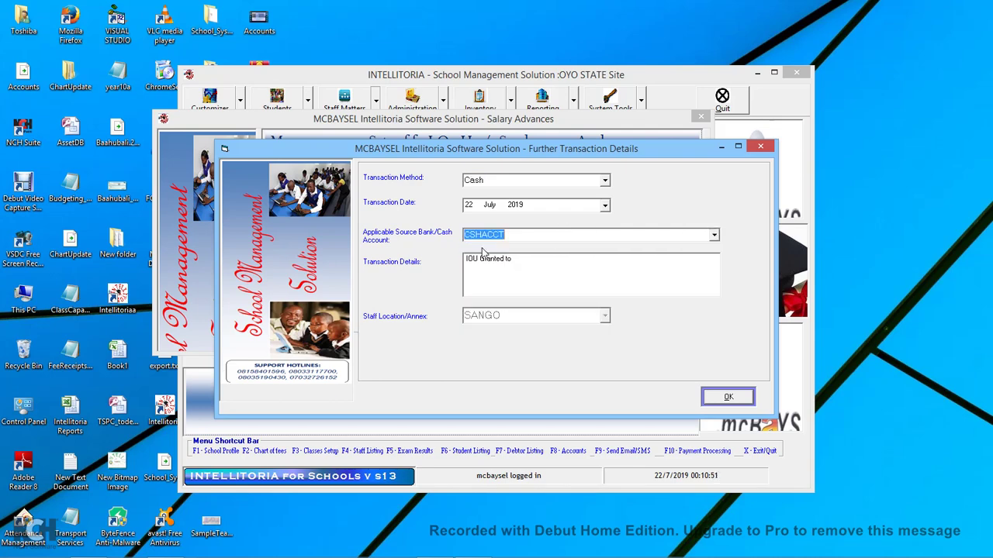
Append the staff member's name after 'IOU Granted to' and submit the advance.
click(533, 263)
text(JAMES)
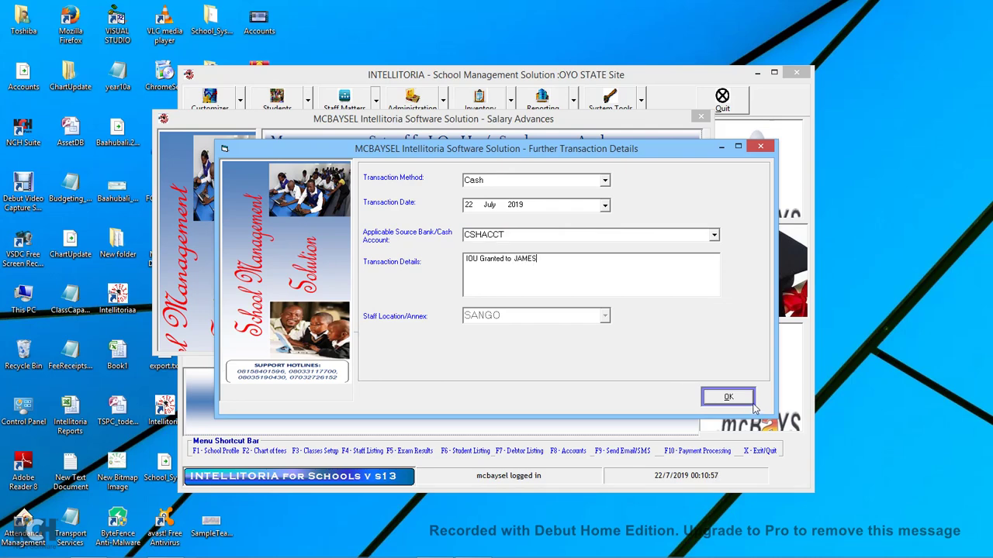
click(737, 399)
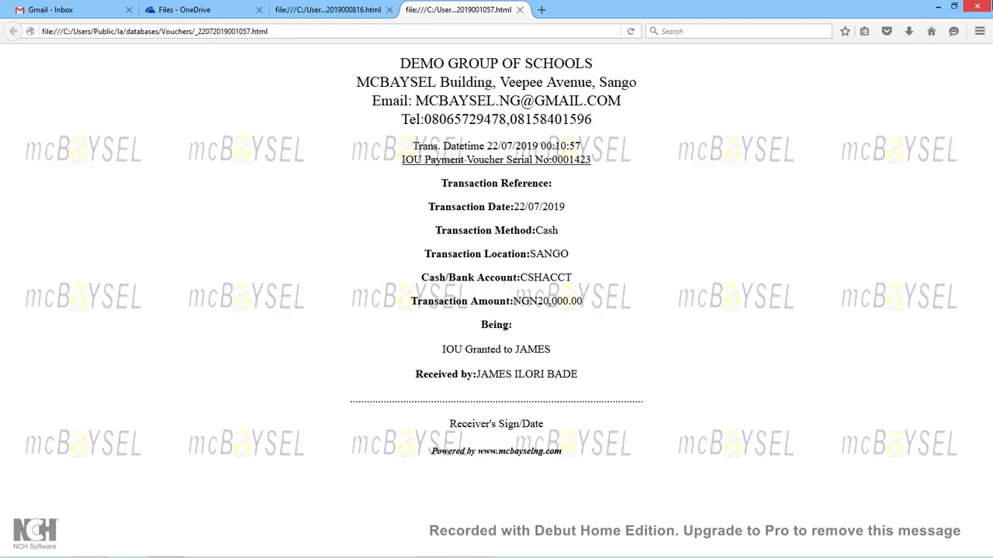
Minimise the browser after checking the NGN20,000.00 cash IOU voucher.
click(940, 6)
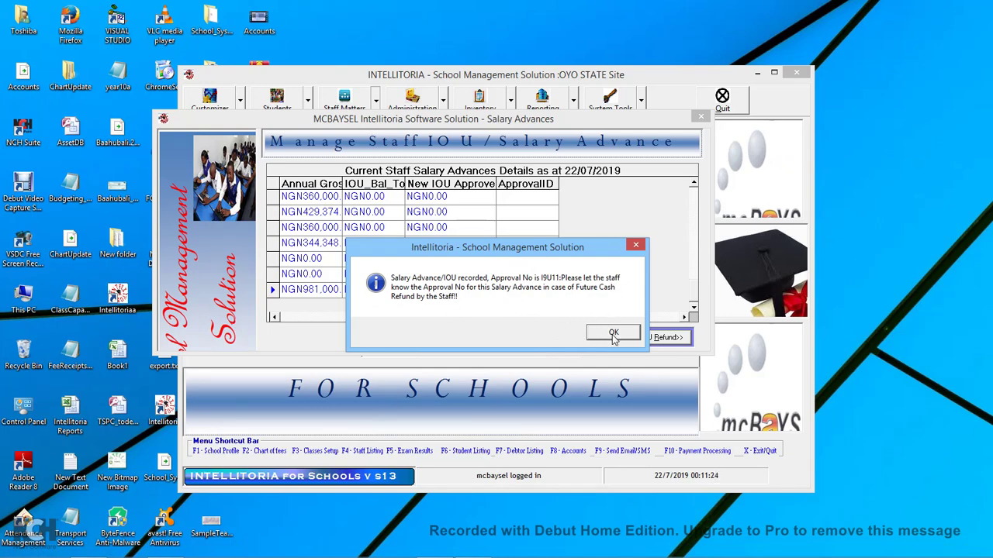
Accept the recorded 20,000 advance, widen the IOU_Bal_To_Date column, and close the Salary Advance/IOU screen.
click(612, 333)
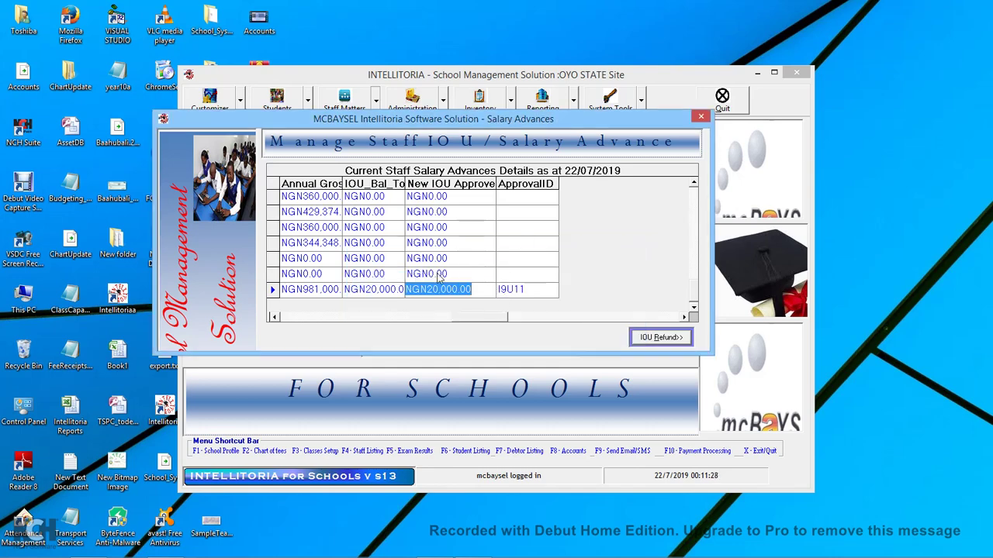
drag(404, 183, 462, 183)
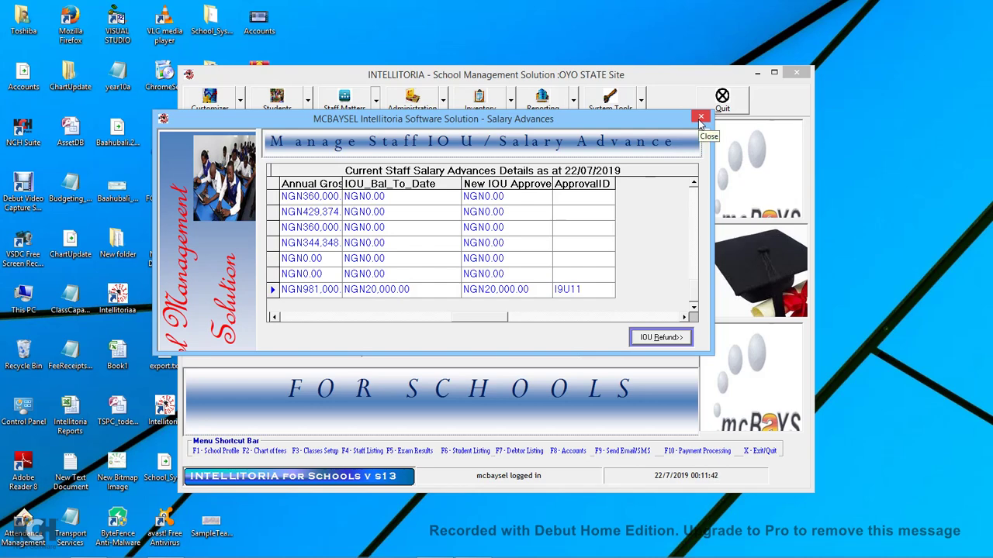
click(701, 118)
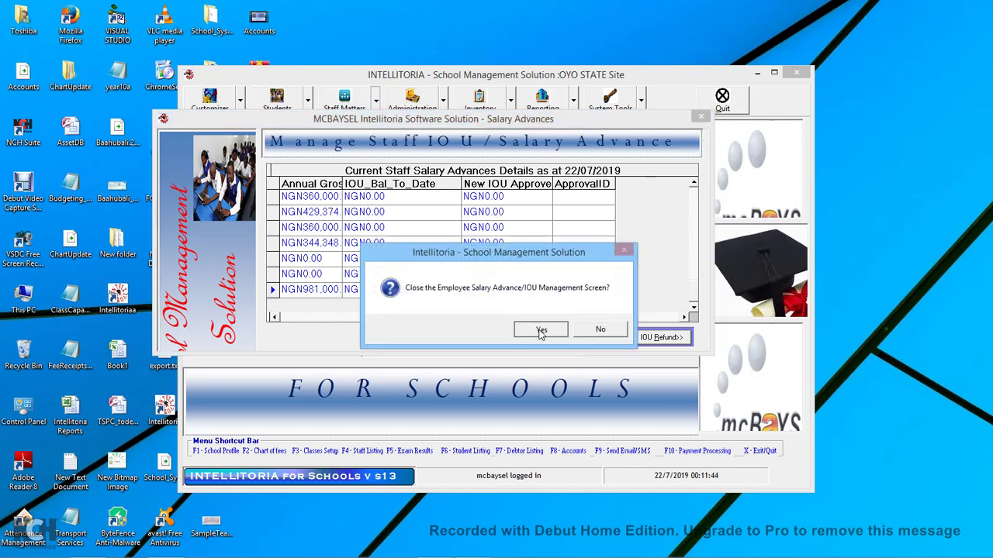
click(540, 332)
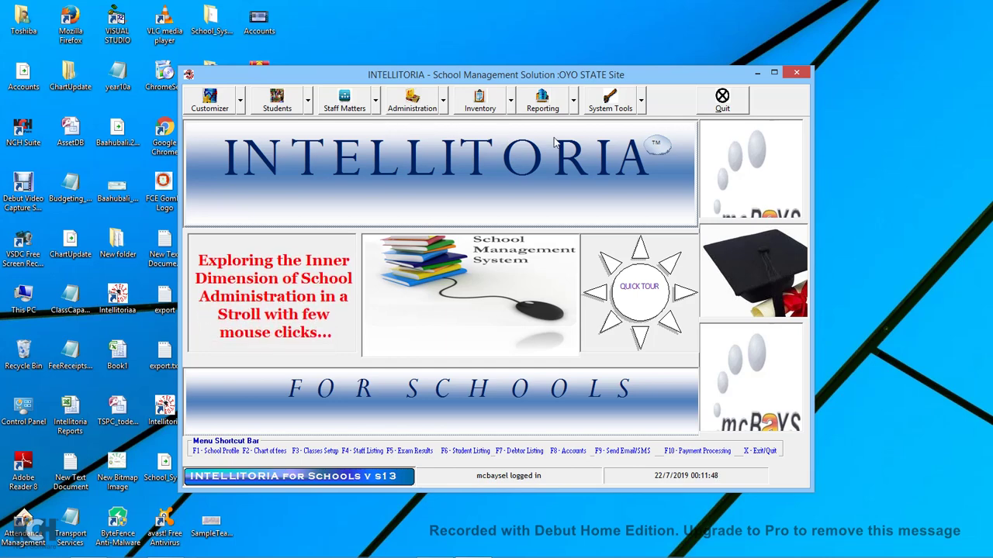
Open the Staff Salaries Schedule report and try Senior Staff as the staff sub-category.
click(574, 107)
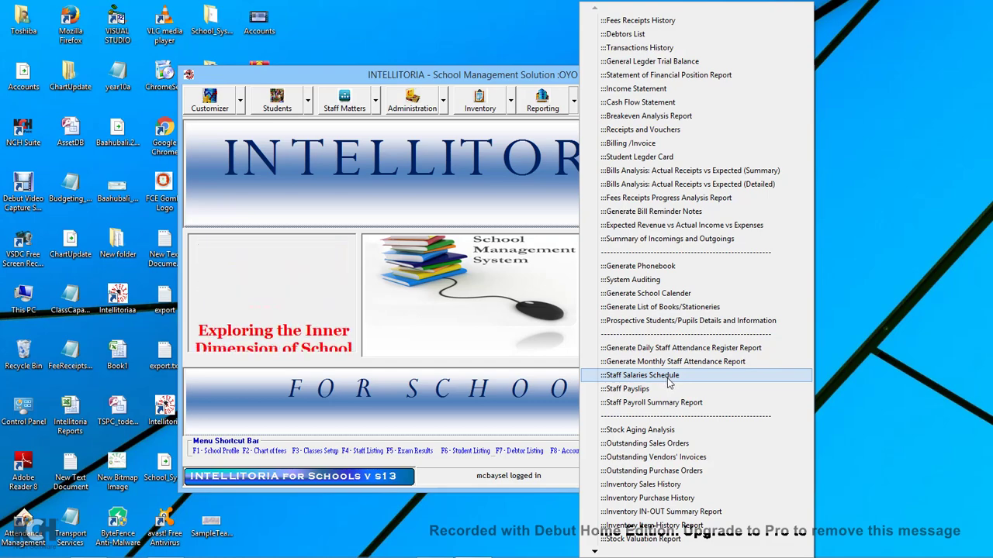
click(644, 375)
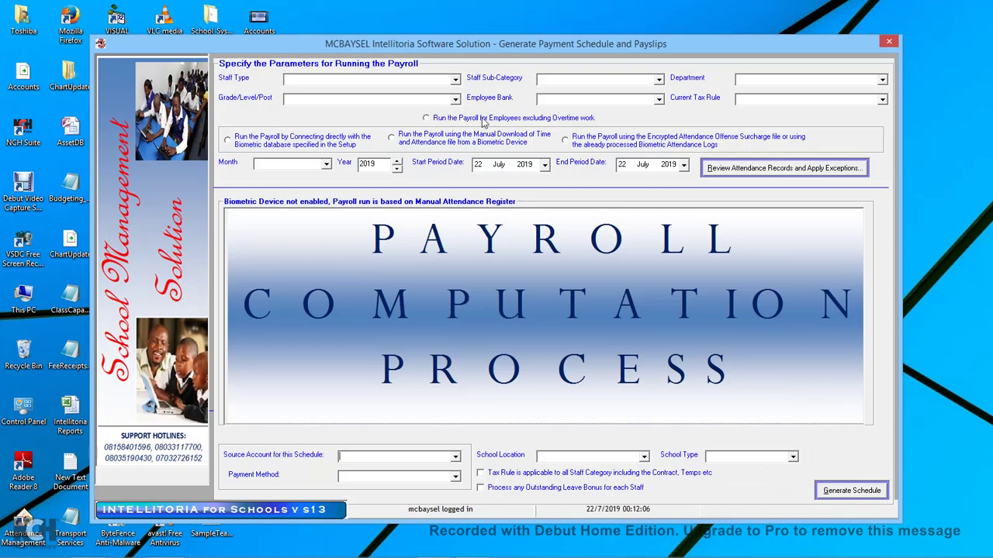
click(455, 80)
click(456, 80)
click(658, 80)
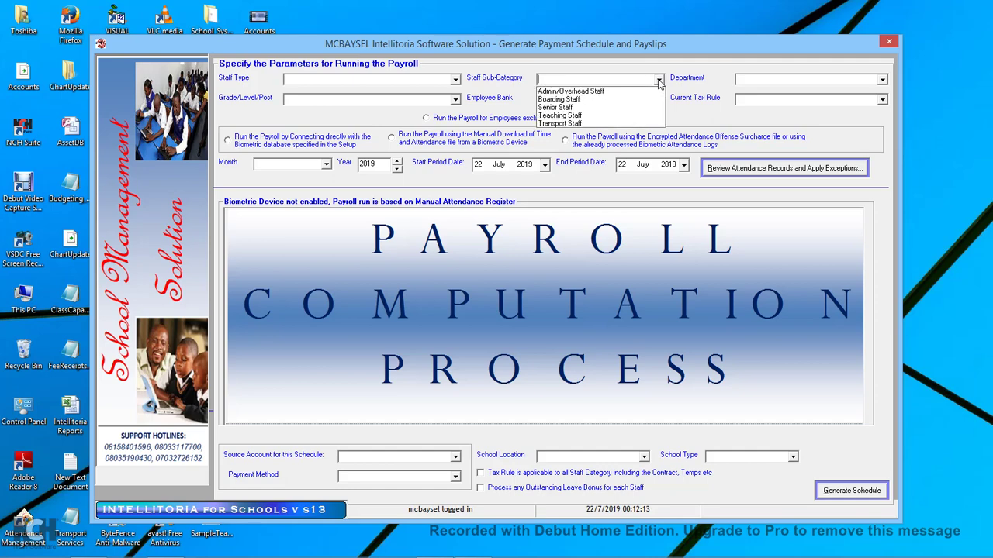
click(555, 107)
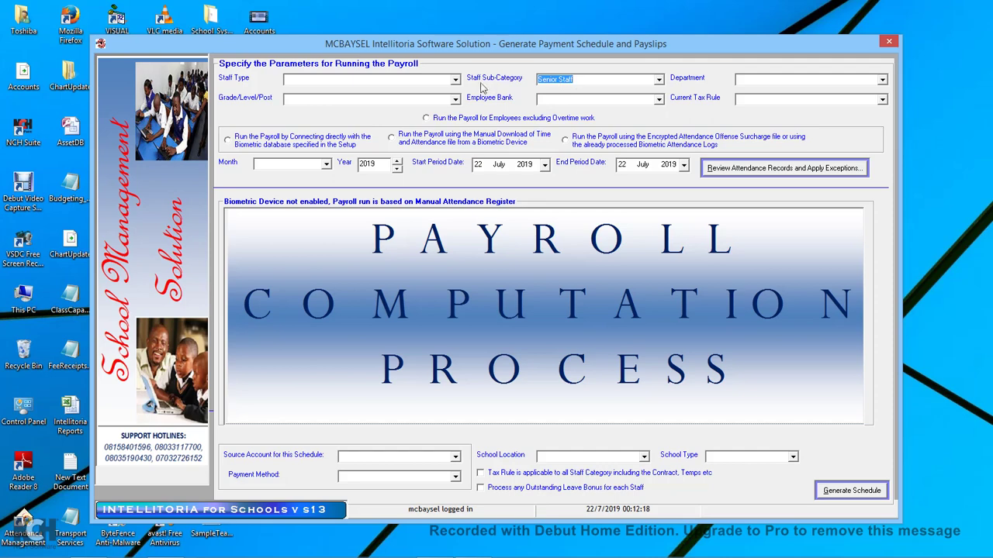
Try Fulltime Staff and Teaching Staff, clear both staff filters, then choose excluding Overtime.
click(455, 81)
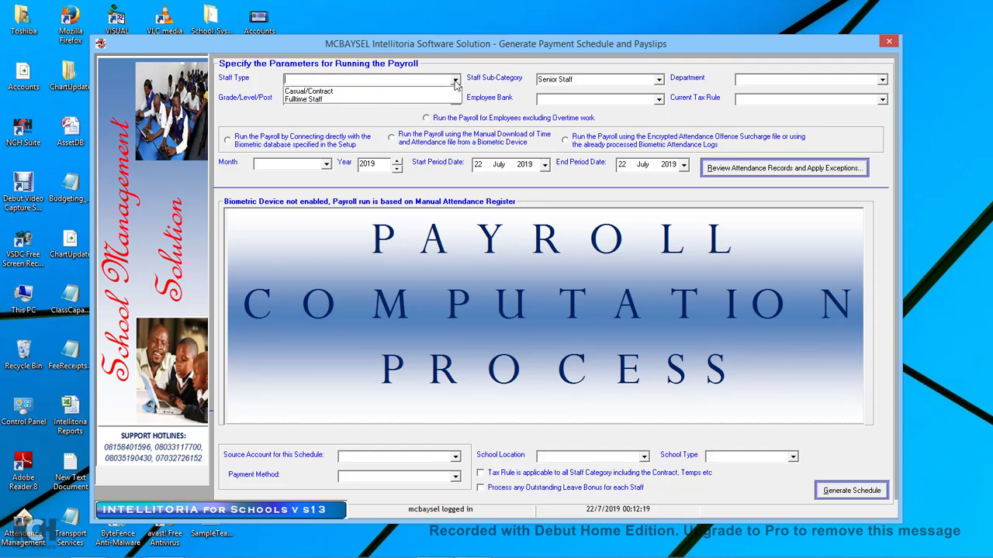
click(371, 100)
click(658, 80)
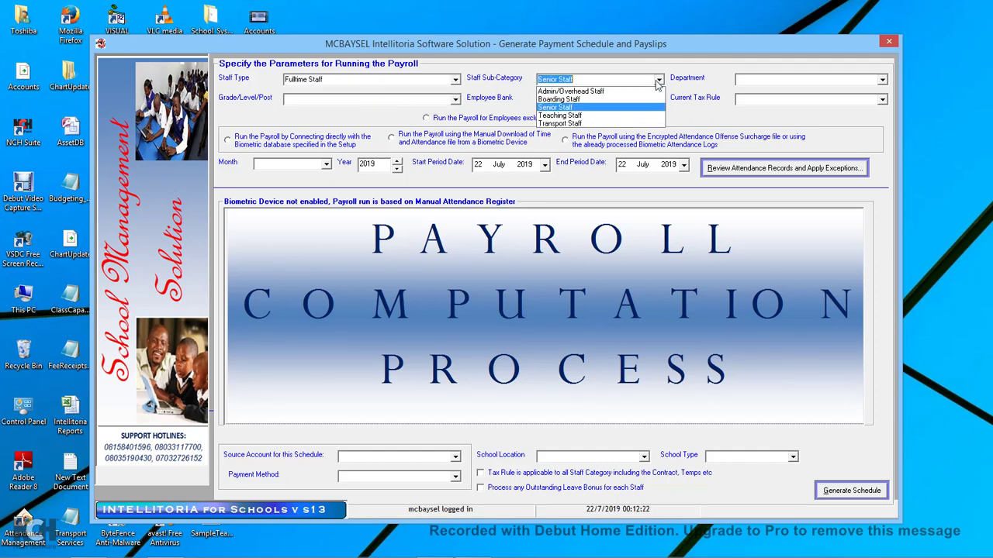
click(568, 116)
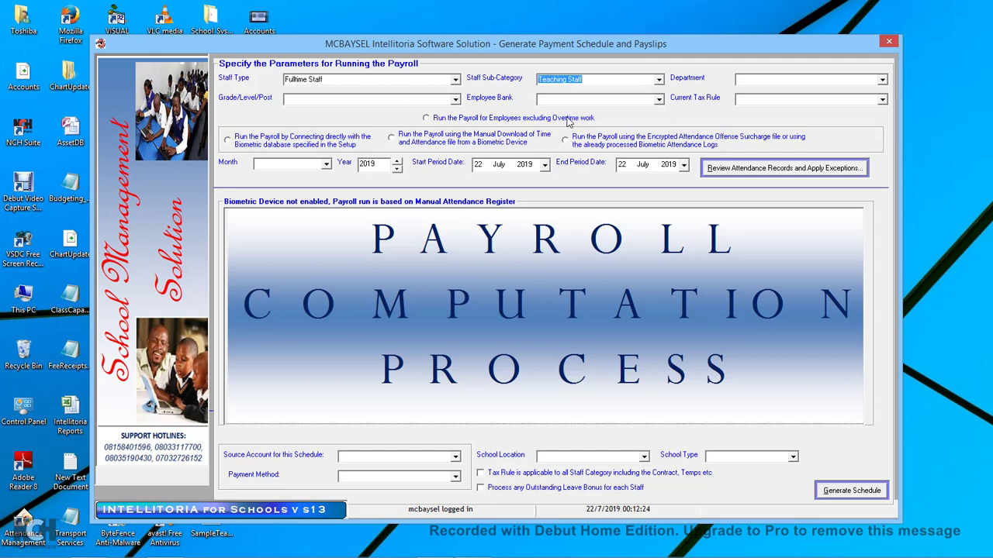
key(Delete)
click(435, 78)
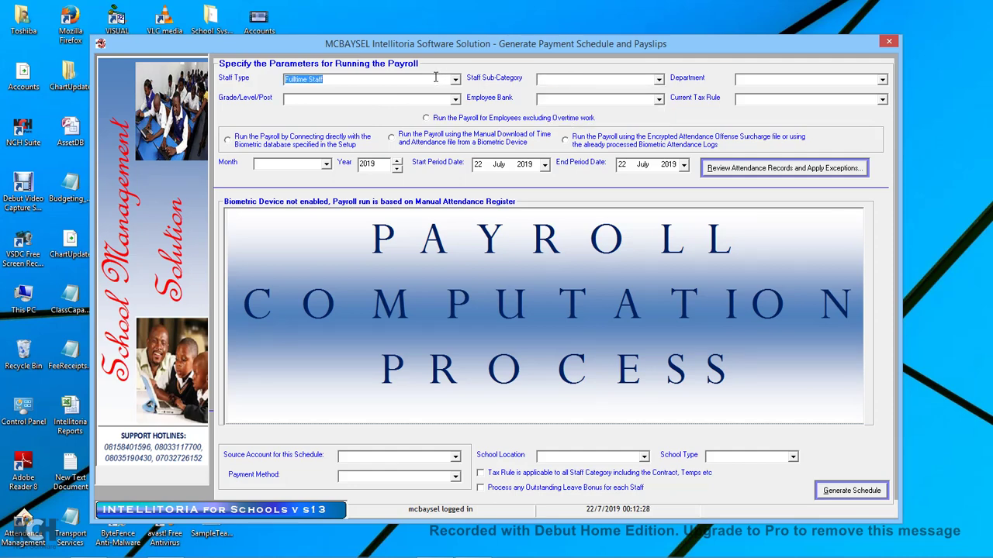
key(Delete)
click(517, 120)
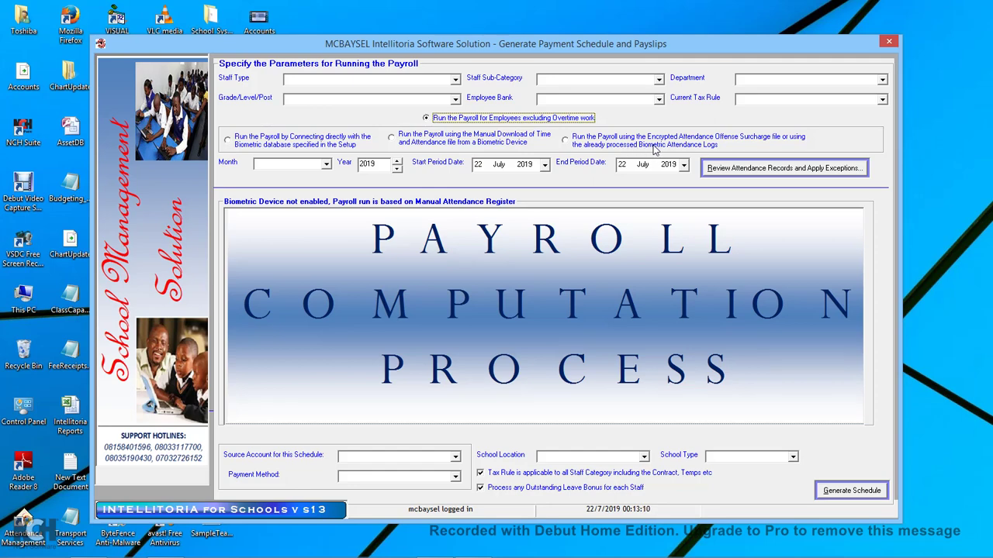
Use encrypted attendance logs with no surcharge file, for July 2019 starting on day 01.
click(689, 150)
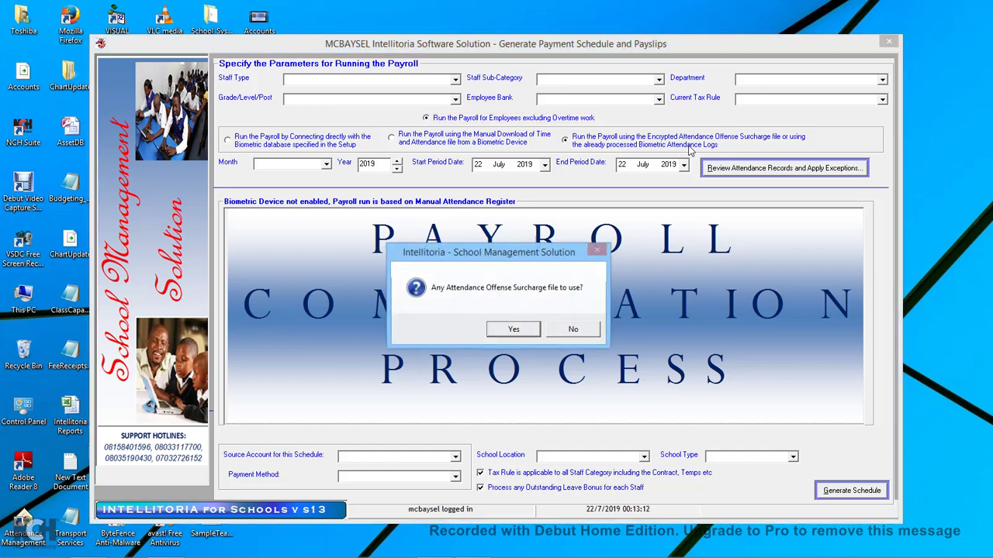
click(574, 332)
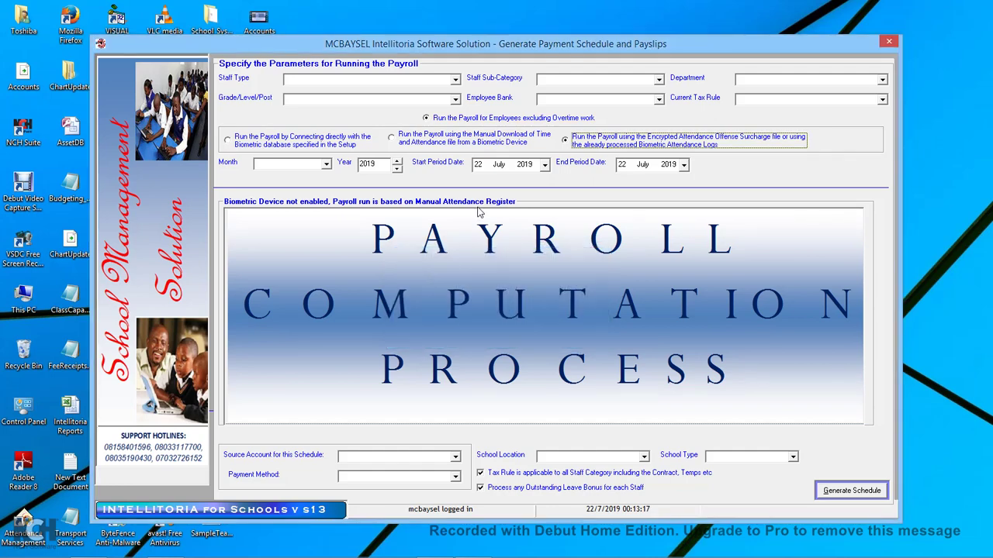
click(326, 165)
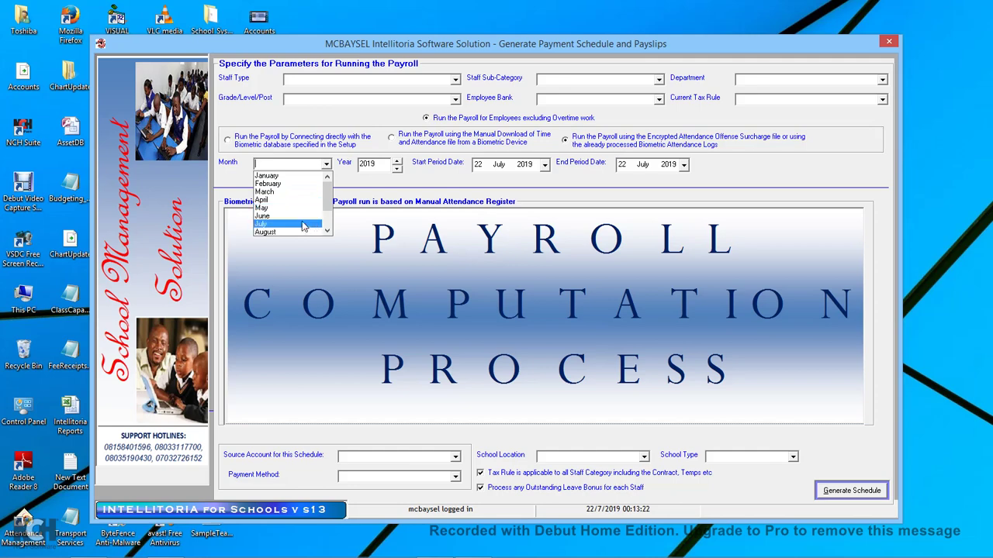
click(296, 225)
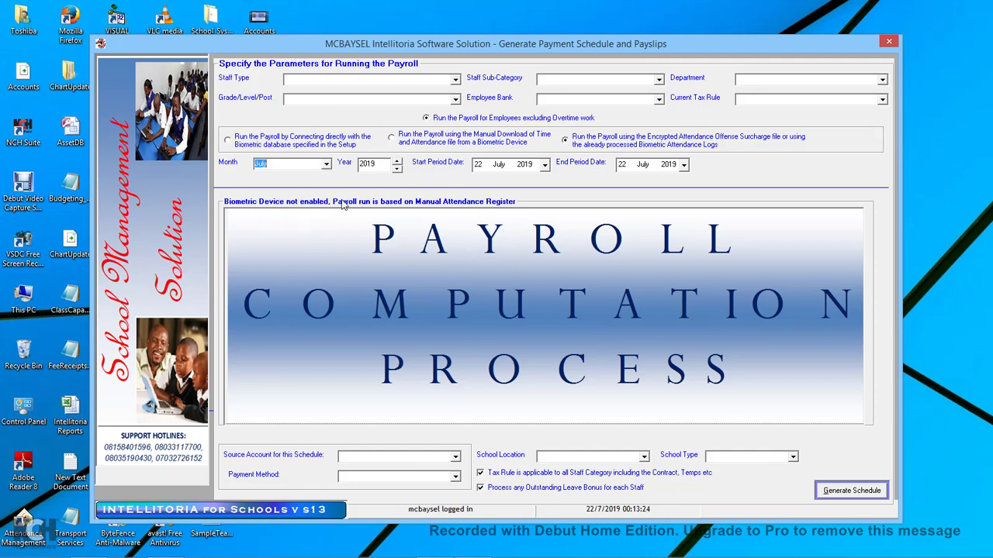
click(478, 166)
text(01)
click(621, 164)
Set UBA Bank as source account and Bank/Wire Transfer as payment method, replacing Bank Deposit.
click(456, 458)
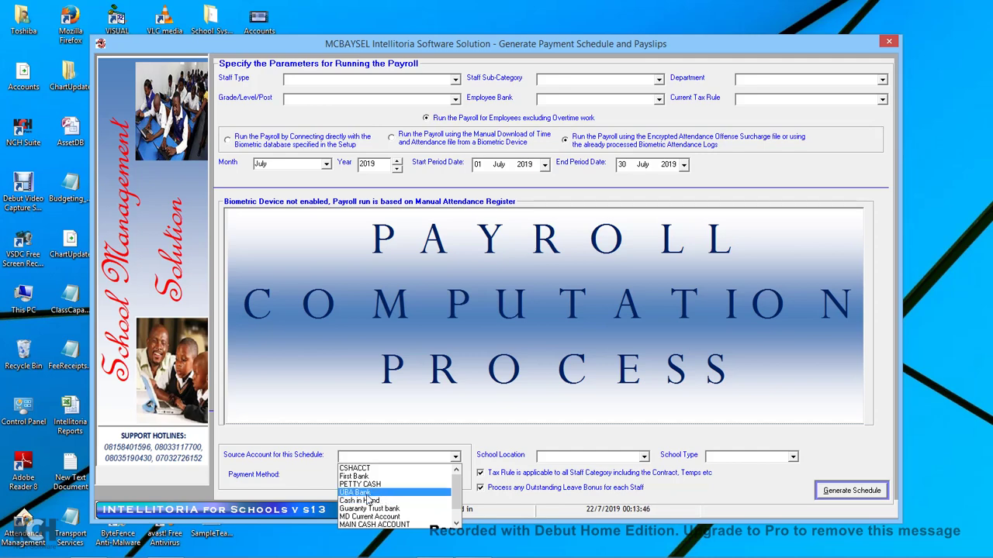
click(371, 494)
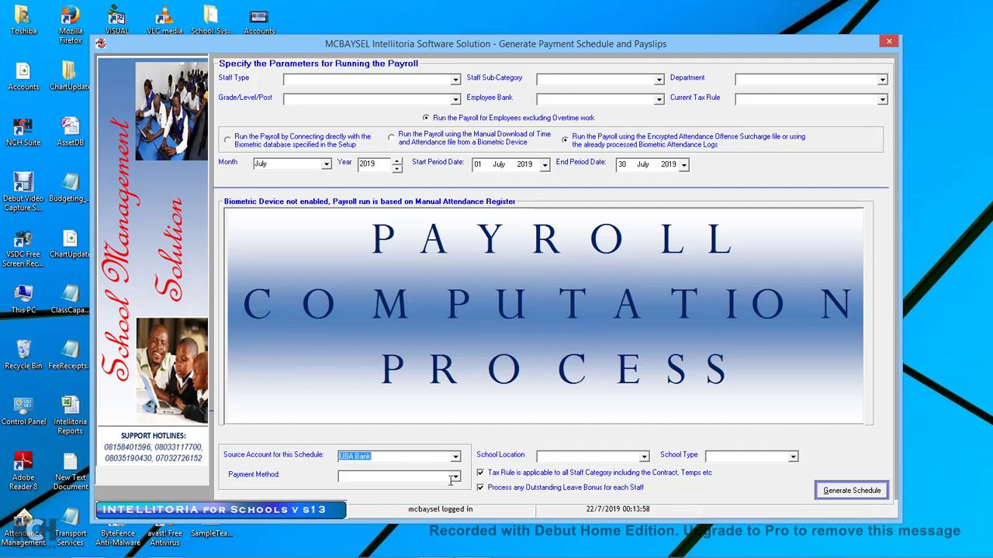
click(456, 478)
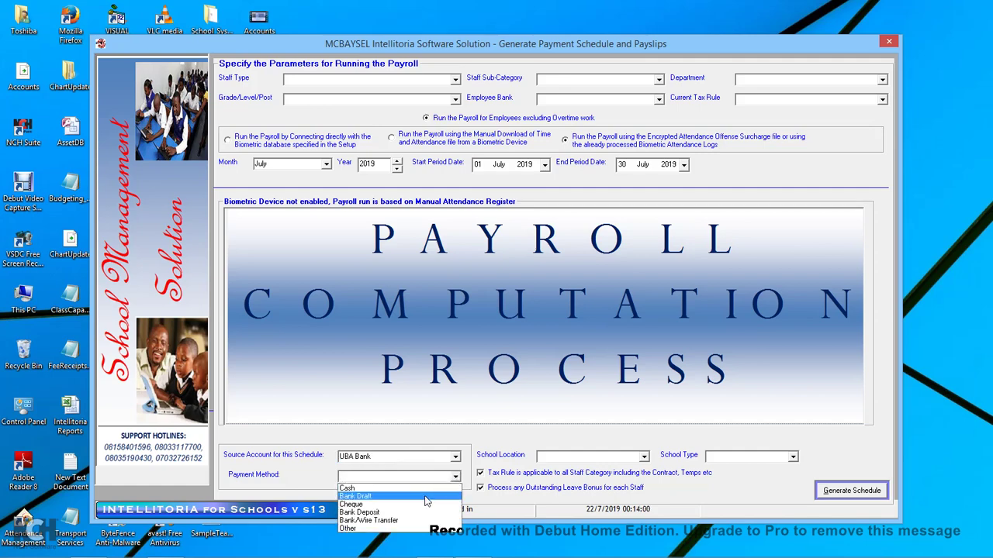
click(365, 514)
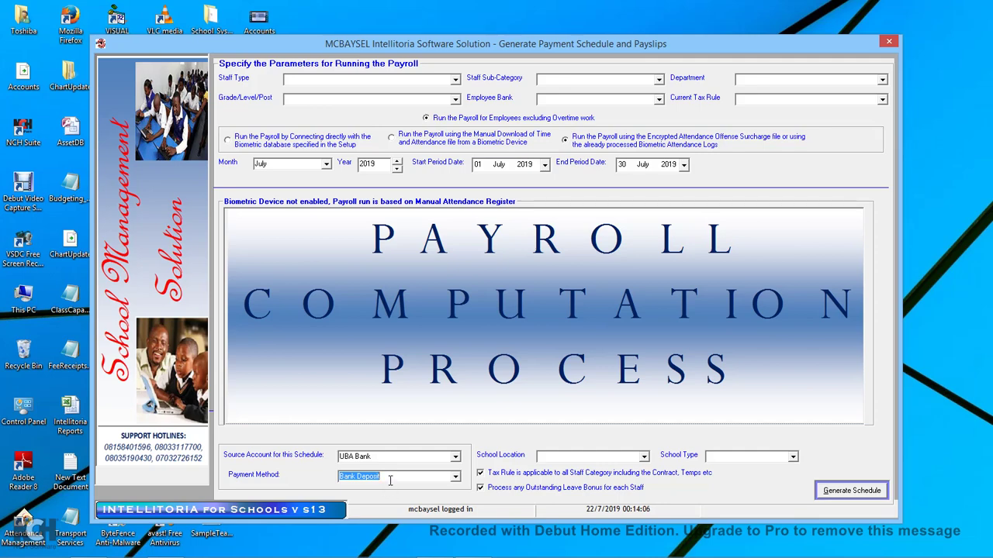
click(456, 478)
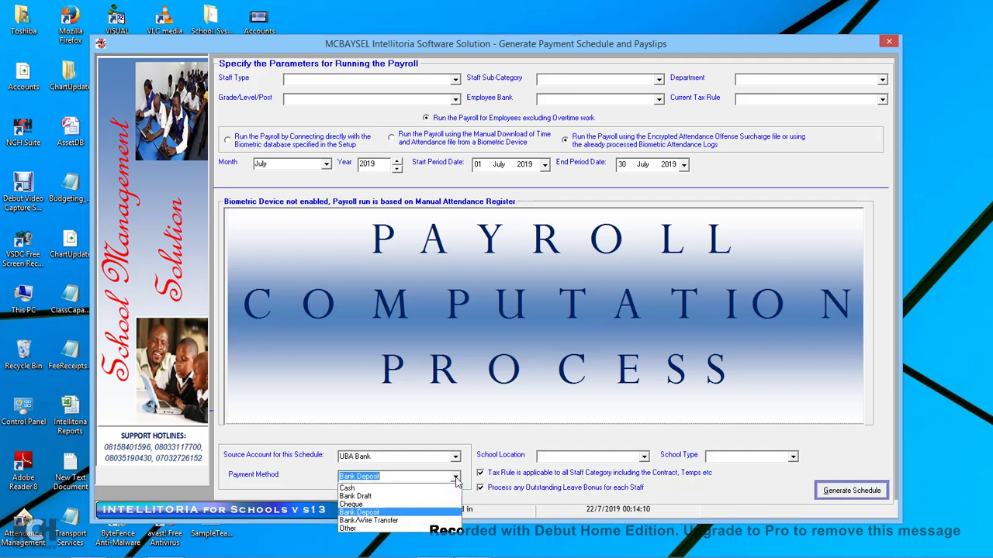
click(378, 521)
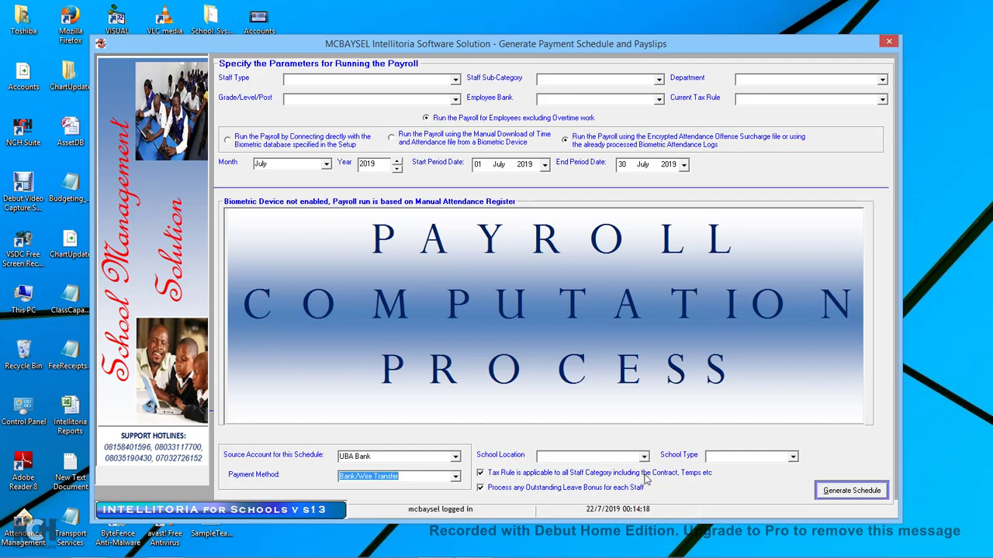
Generate the July 2019 schedule, accept the tax rule warning, and close the Salary Schedule Table.
click(830, 495)
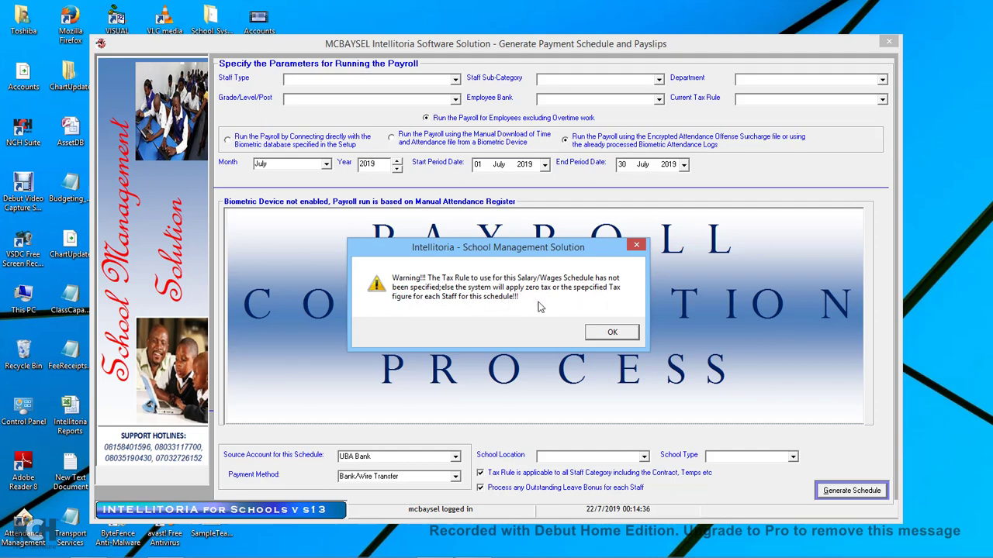
click(604, 333)
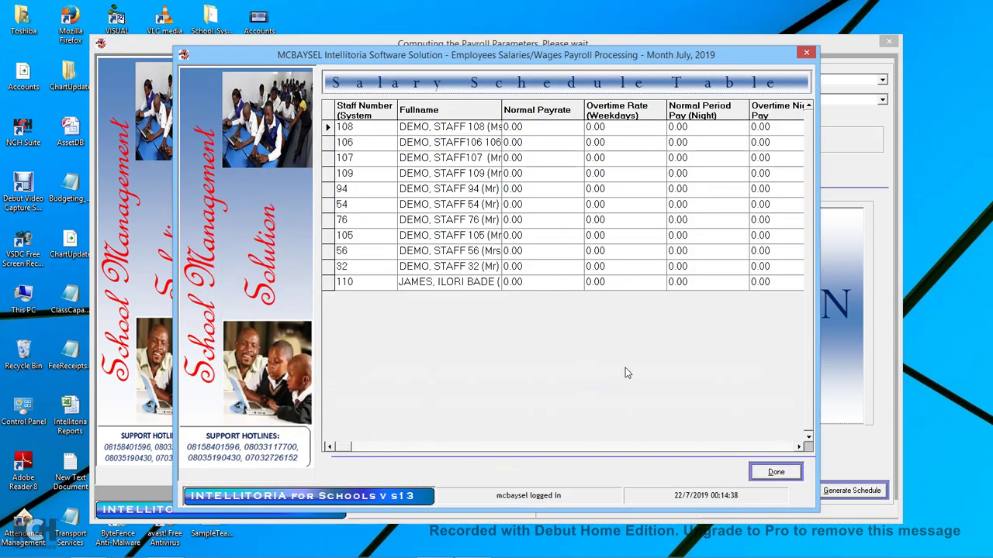
click(797, 448)
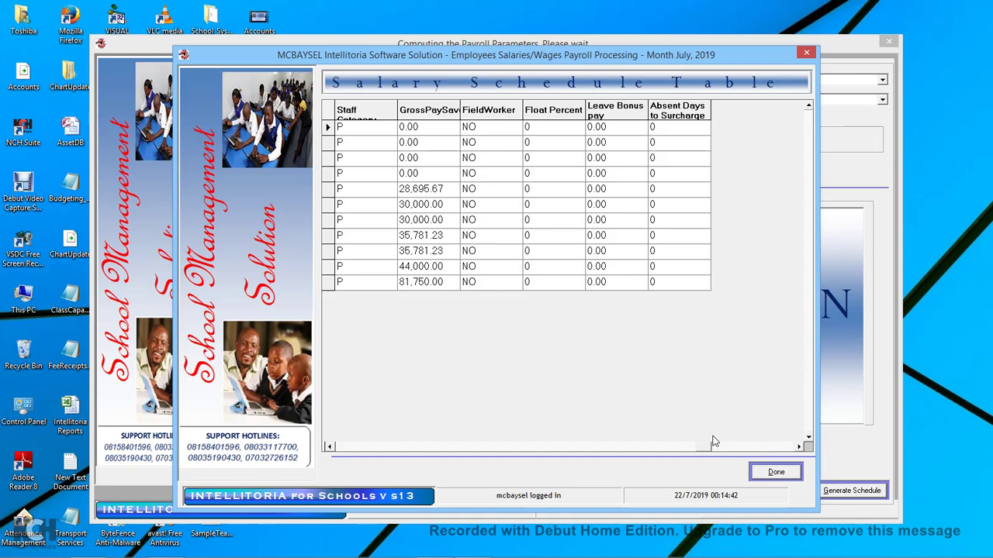
click(777, 475)
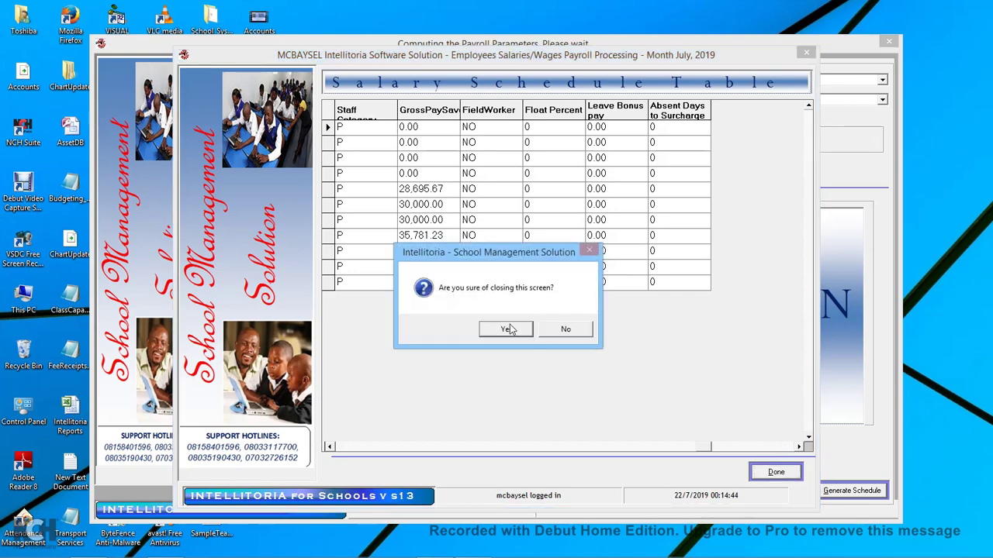
click(507, 329)
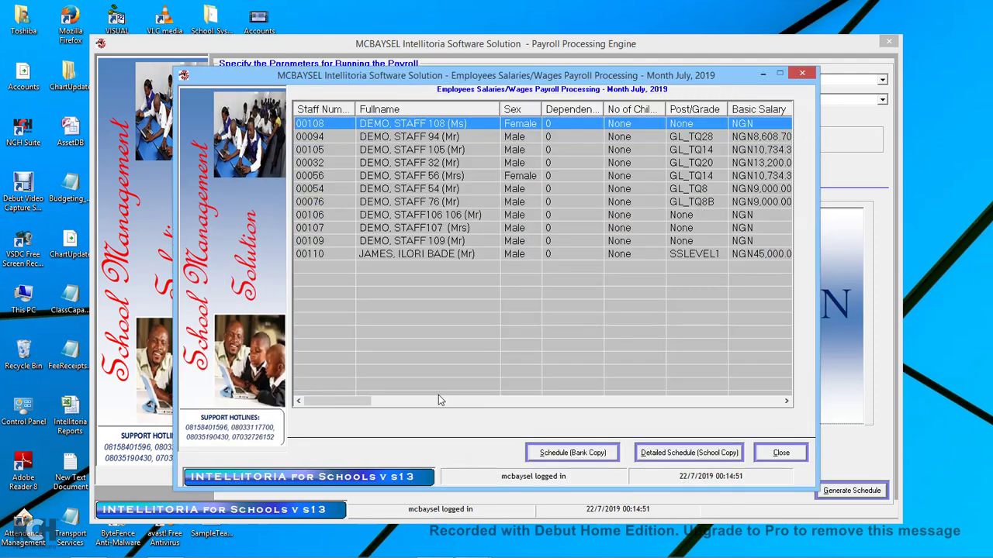
drag(351, 407, 555, 404)
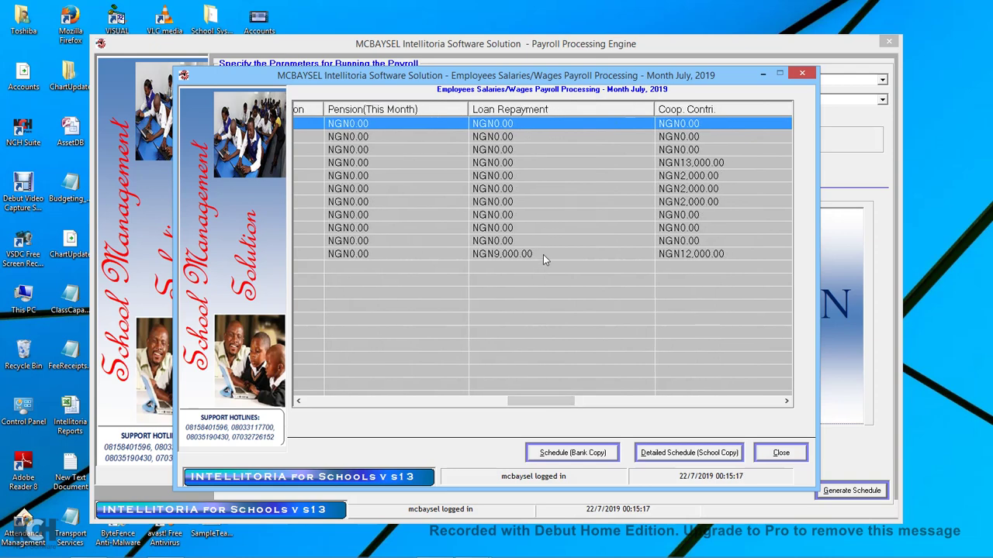
click(543, 254)
drag(564, 402, 538, 434)
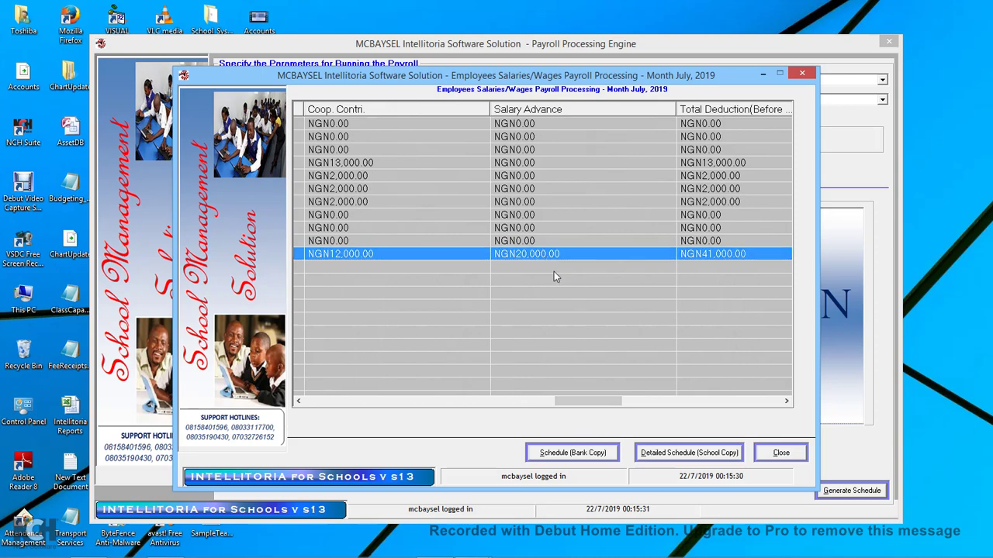
drag(597, 399, 610, 398)
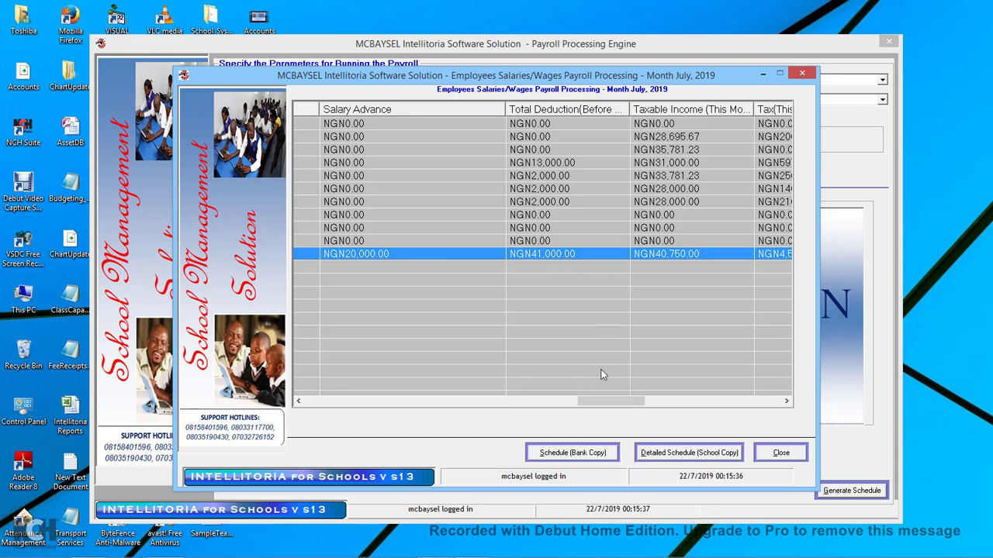
mouse_move(614, 402)
mouse_down()
mouse_move(554, 403)
mouse_move(613, 405)
mouse_move(652, 423)
mouse_up()
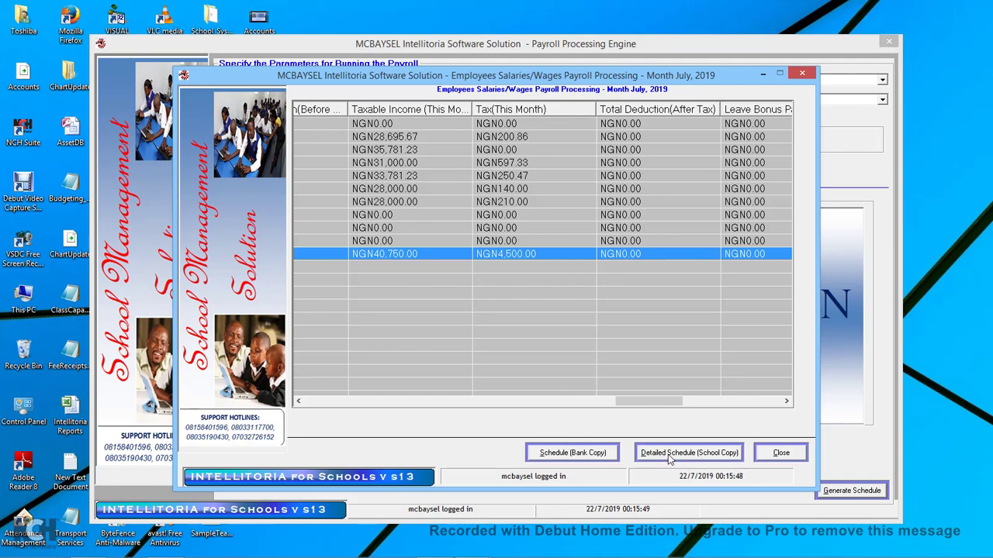
Produce the detailed school-copy payment schedule and scroll through its rows and columns.
click(670, 459)
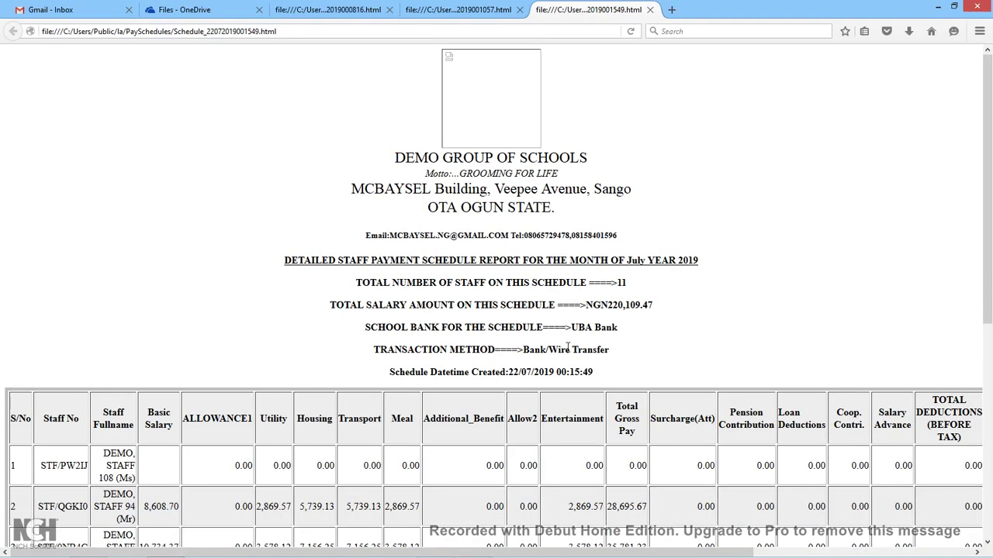
scroll(567, 348, down, 8)
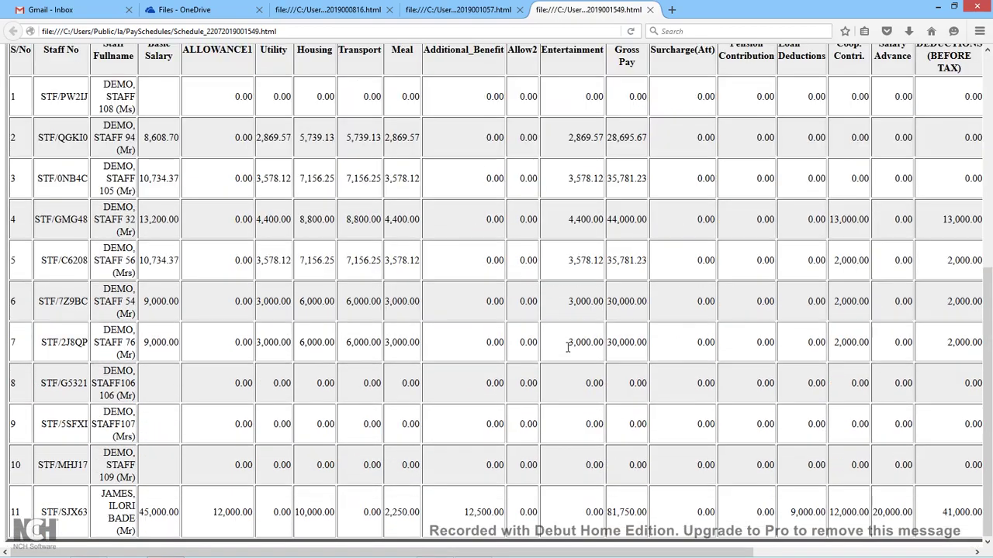
scroll(568, 348, up, 2)
scroll(568, 347, right, 6)
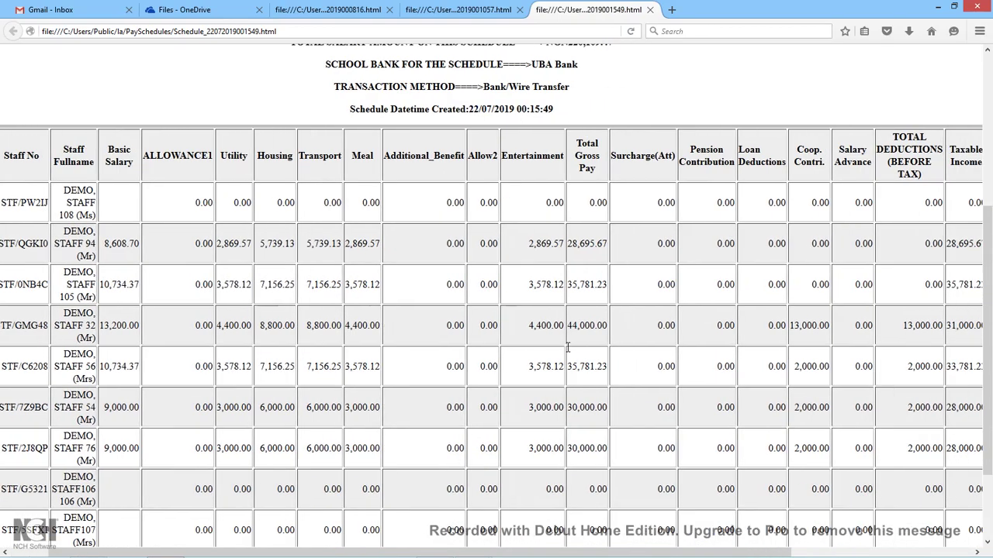
scroll(567, 347, left, 6)
scroll(567, 348, down, 3)
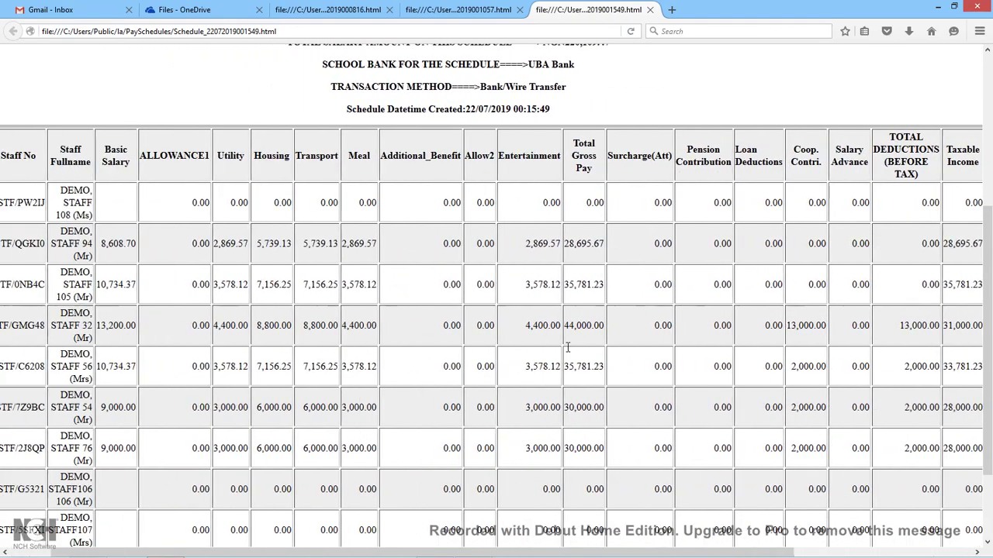
scroll(568, 347, right, 3)
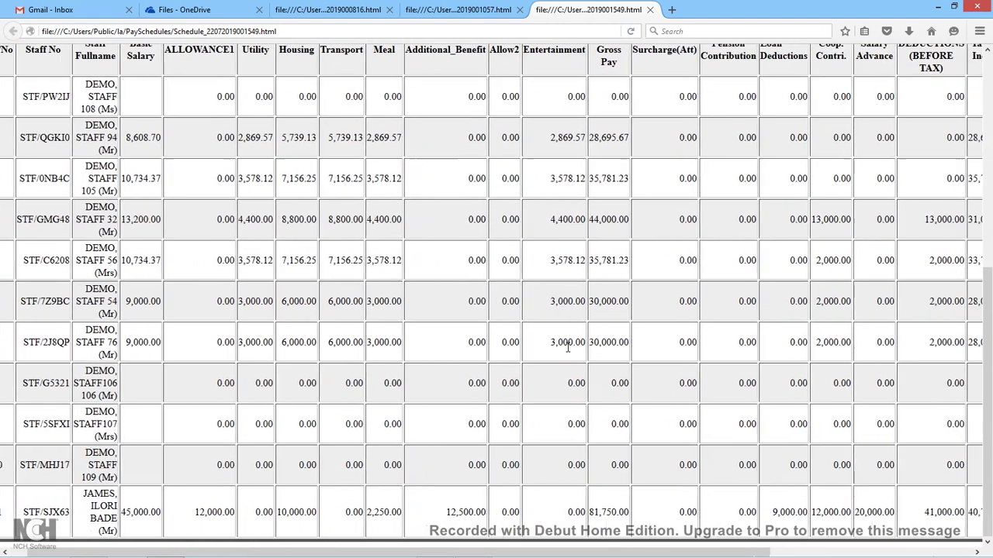
scroll(568, 348, right, 2)
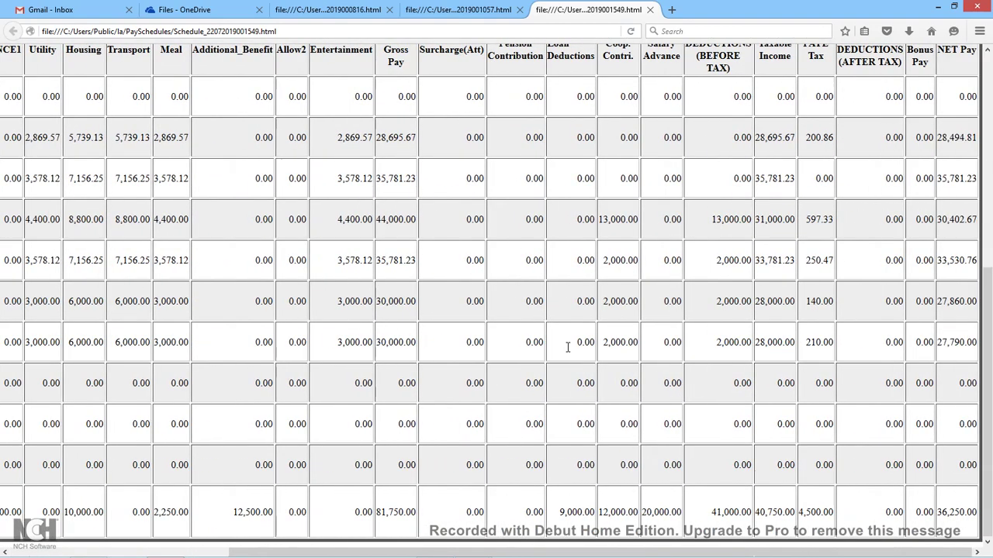
scroll(568, 347, up, 4)
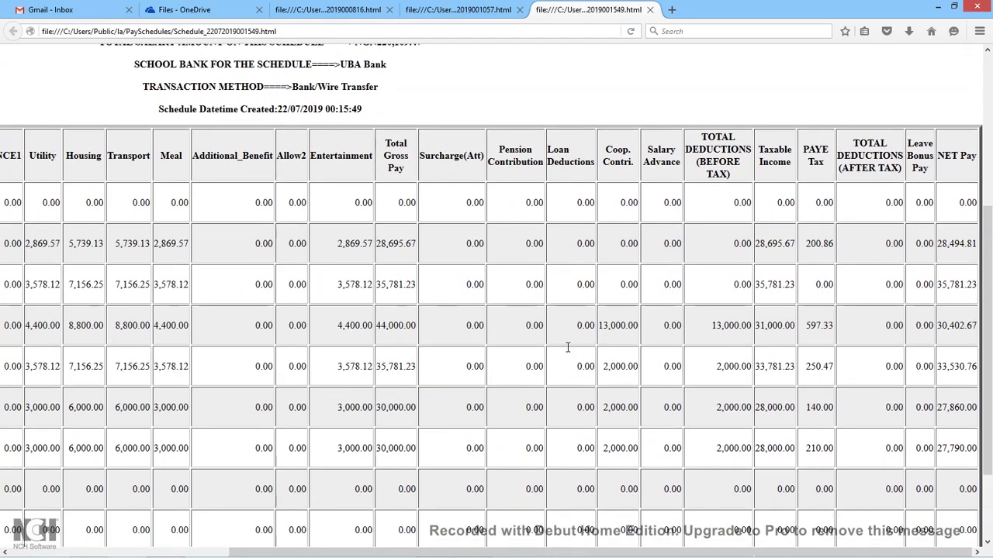
scroll(568, 347, left, 2)
scroll(567, 348, up, 2)
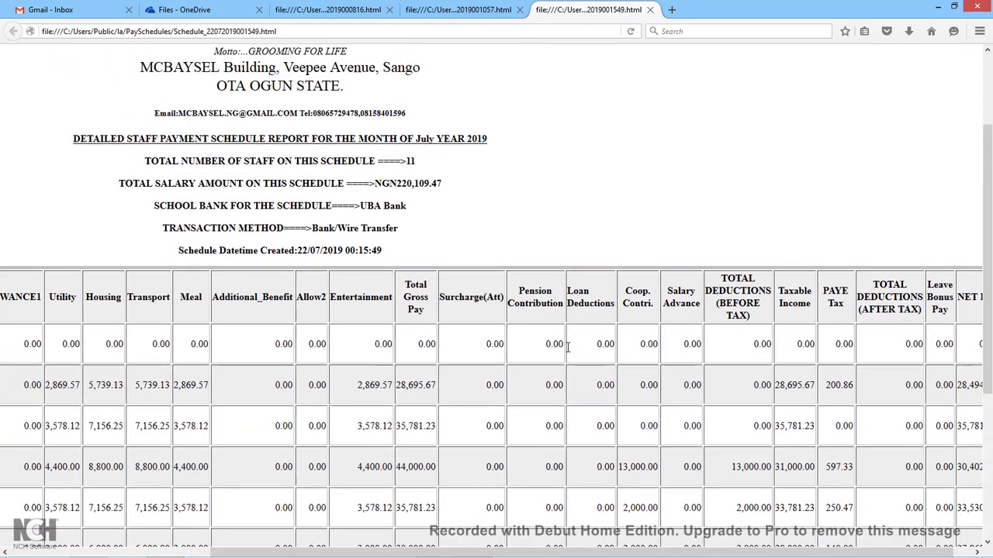
scroll(568, 347, left, 5)
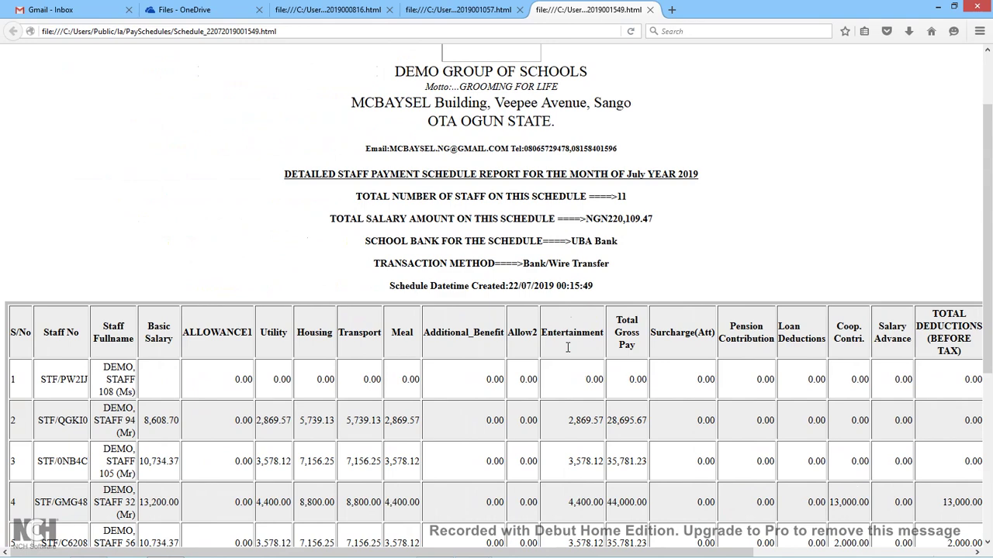
scroll(567, 347, down, 1)
scroll(568, 348, down, 1)
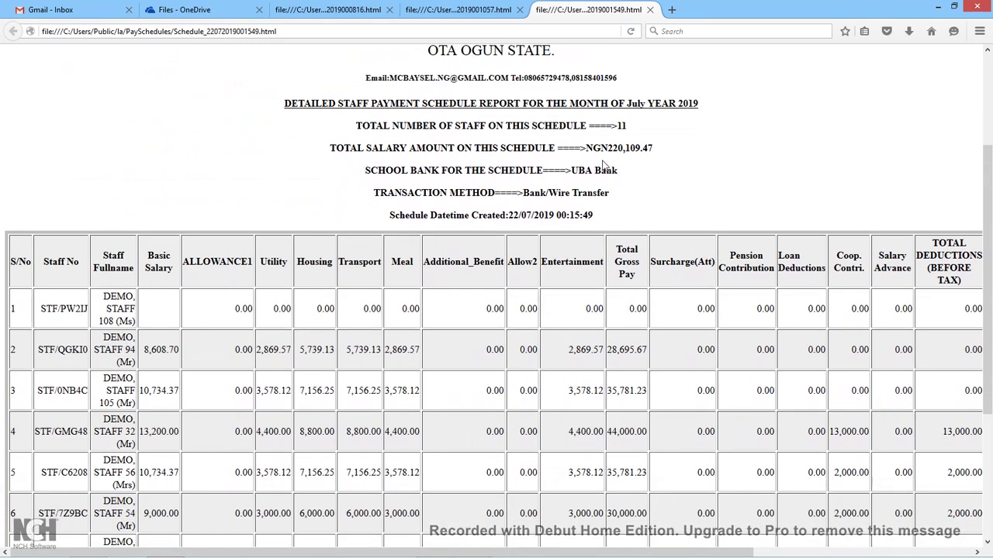
Check the NGN220,109.47 total and UBA Bank line, then view the NET Pay column.
drag(585, 147, 659, 166)
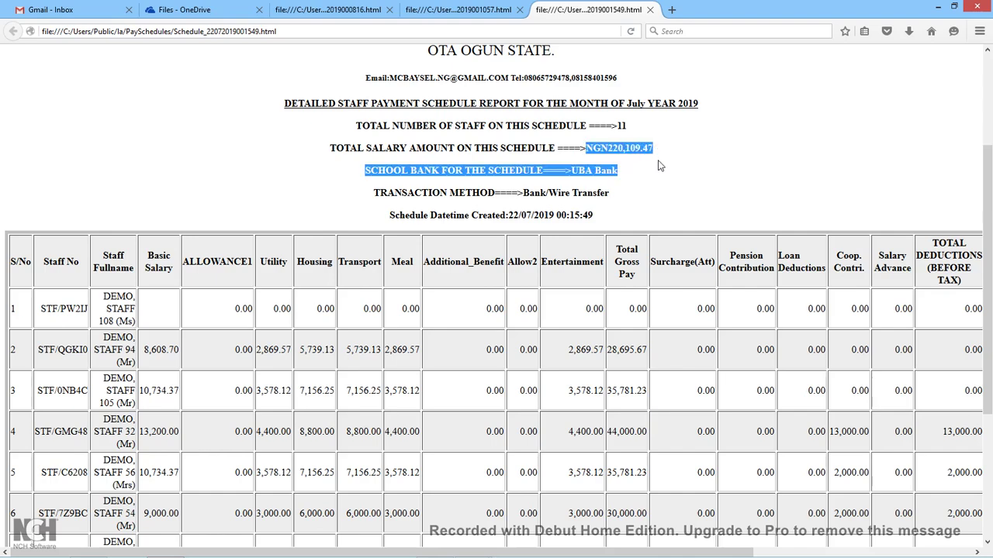
click(633, 196)
scroll(633, 196, down, 4)
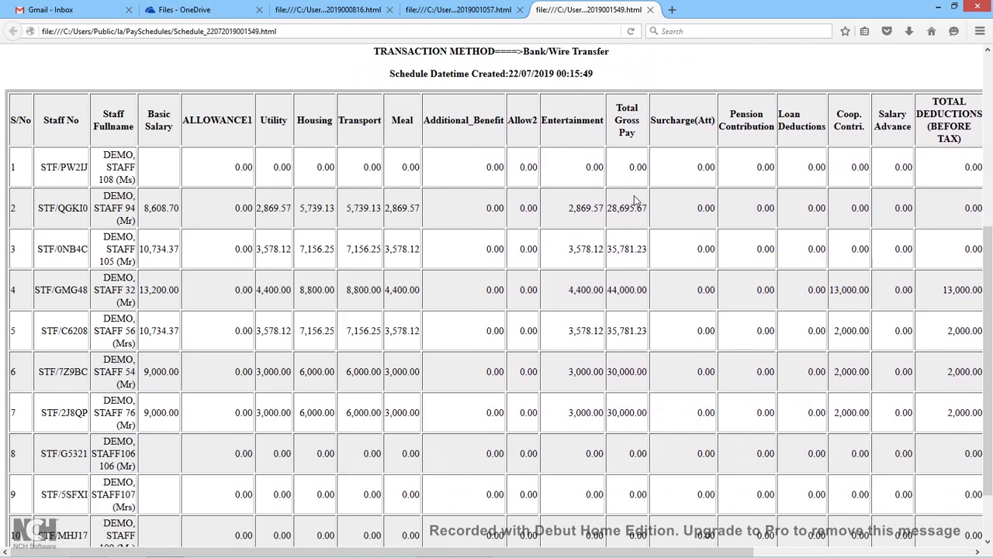
scroll(634, 198, right, 5)
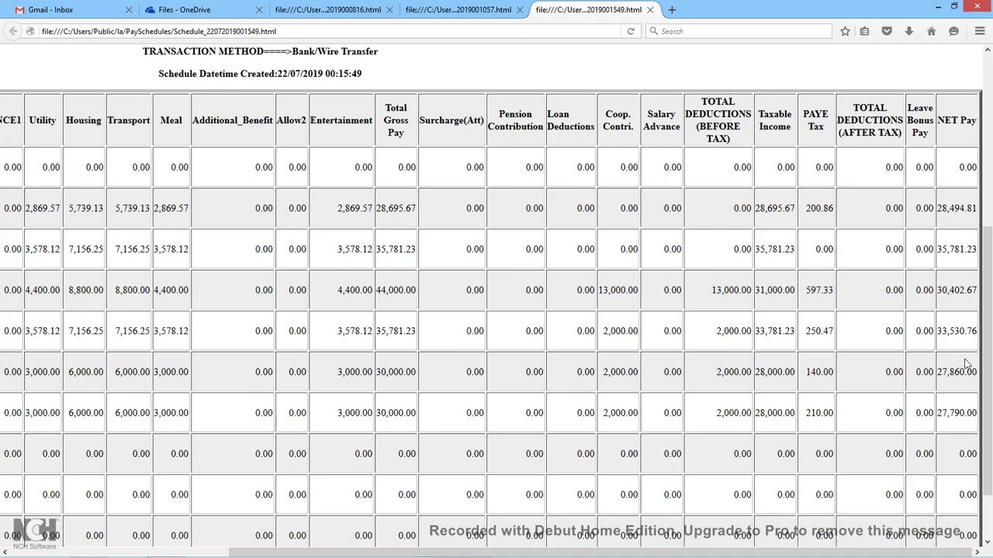
drag(985, 351, 974, 258)
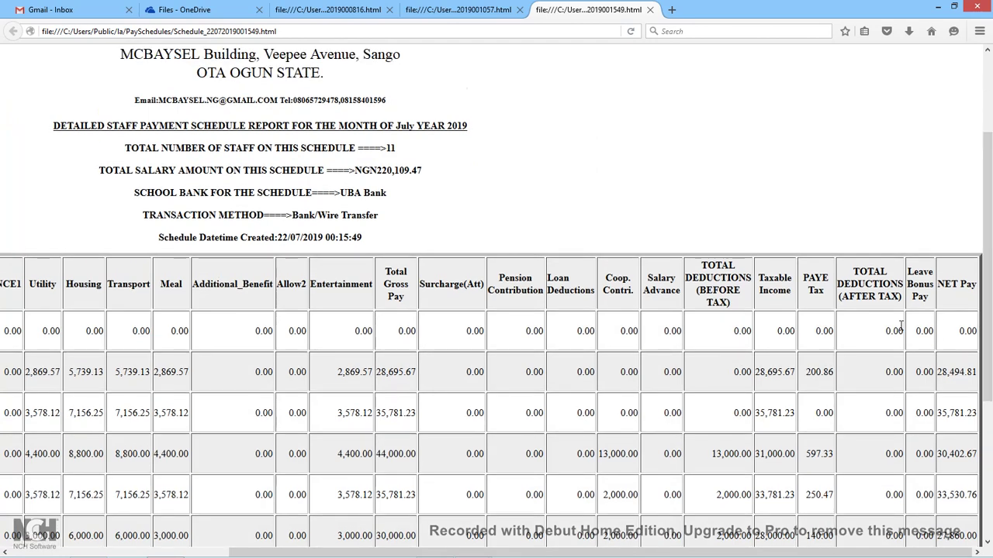
Decline emailing the detailed schedule and generate the bank-copy payment schedule.
click(937, 10)
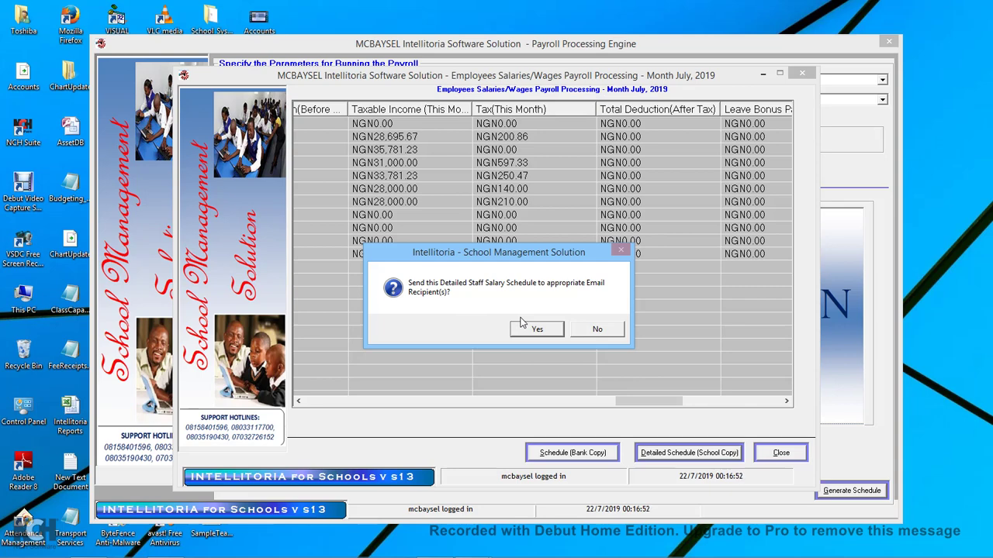
click(596, 330)
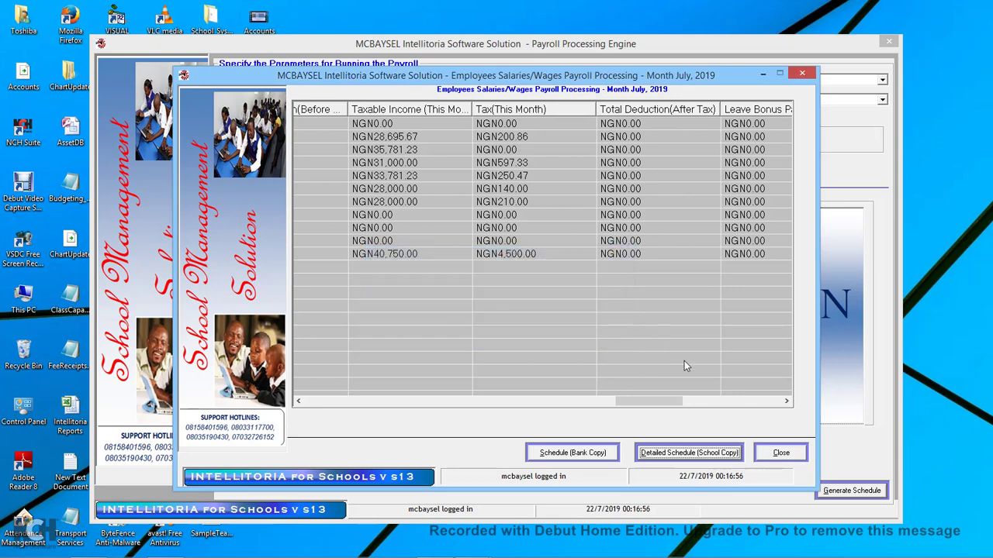
click(556, 453)
Save the bank-copy schedule and check row 11's name, bank and pay details in Firefox.
key(Return)
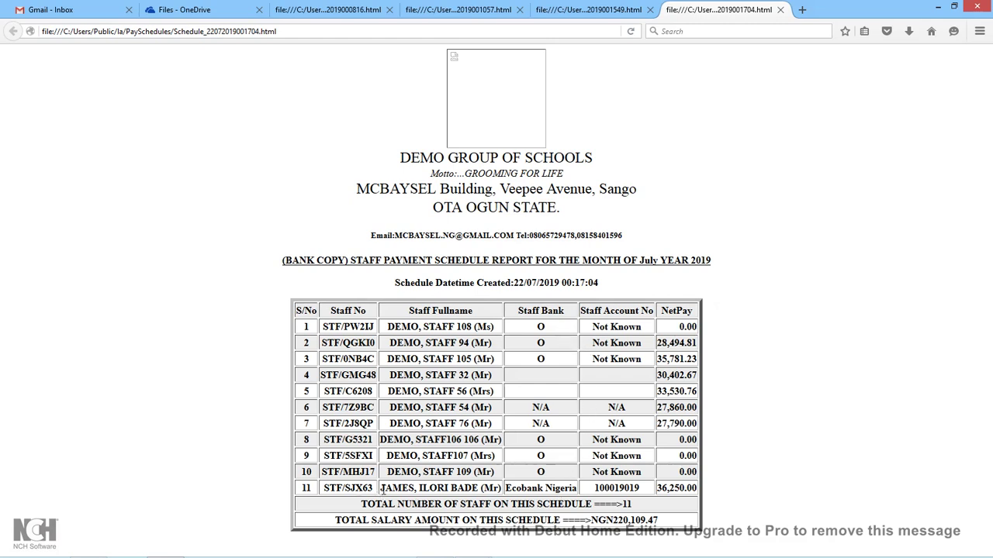
drag(381, 490, 703, 499)
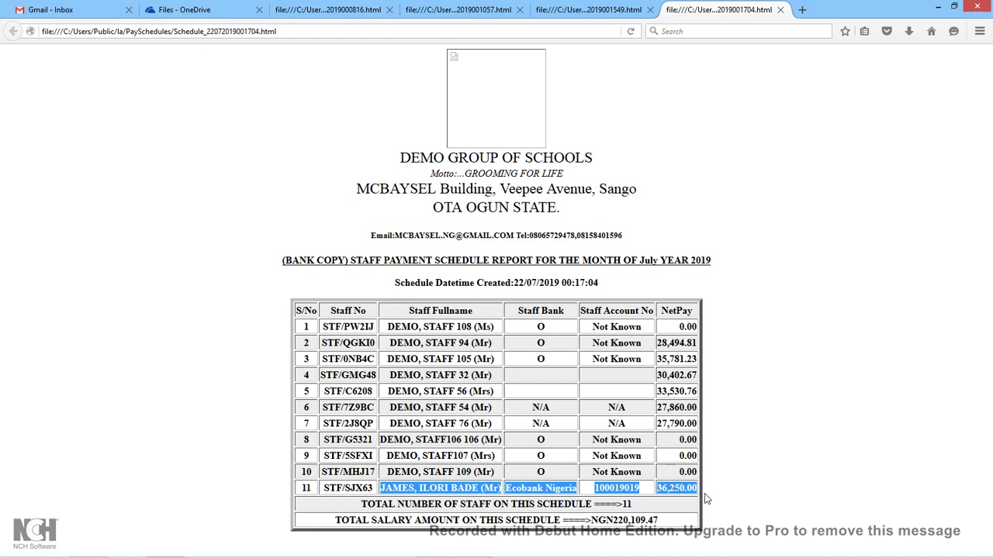
click(695, 493)
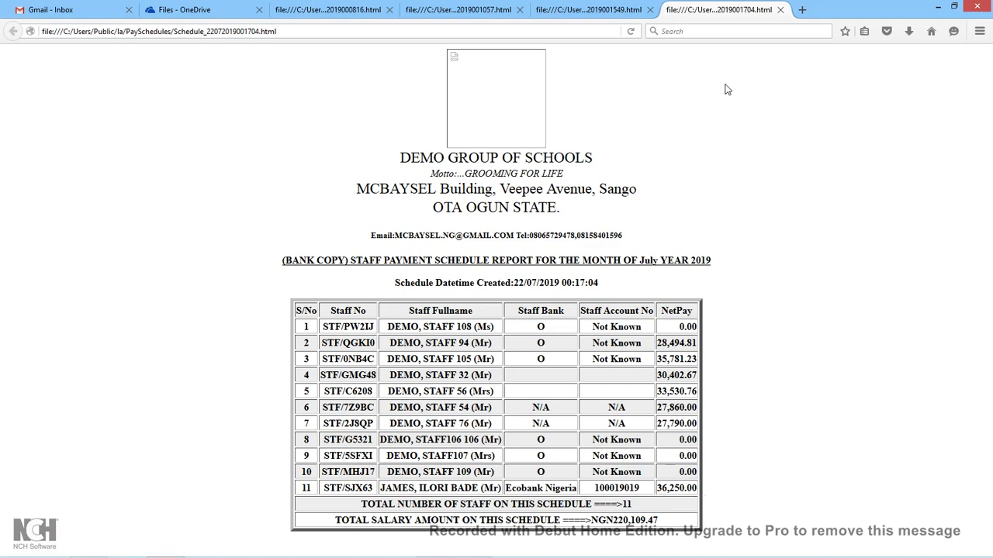
click(937, 7)
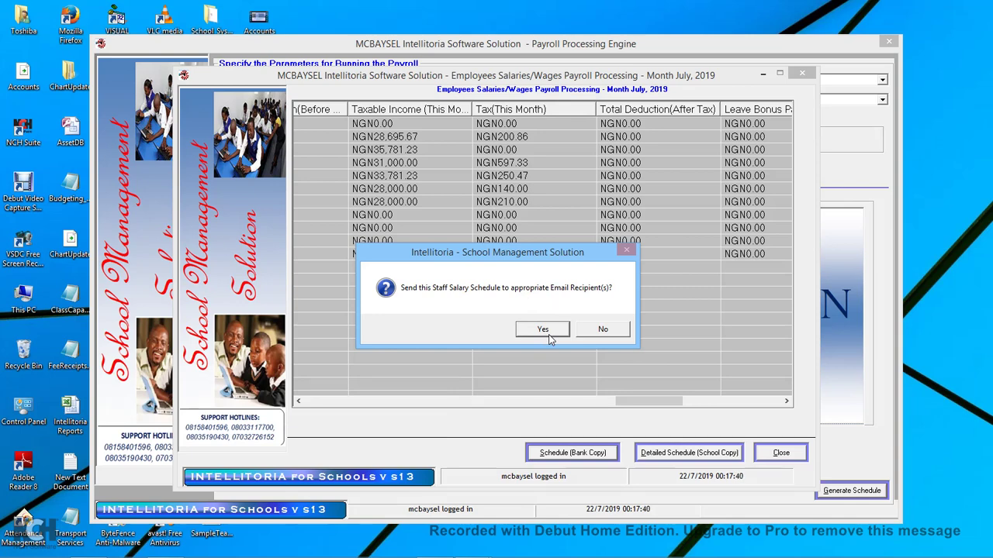
Decline emailing the bank-copy schedule and confirm generating payslips for this schedule.
click(600, 330)
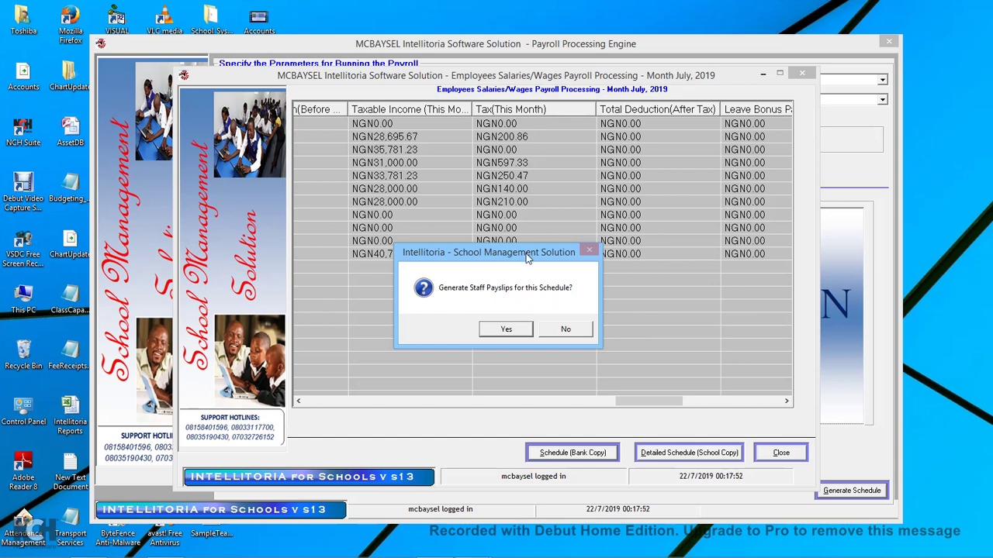
drag(526, 257, 520, 236)
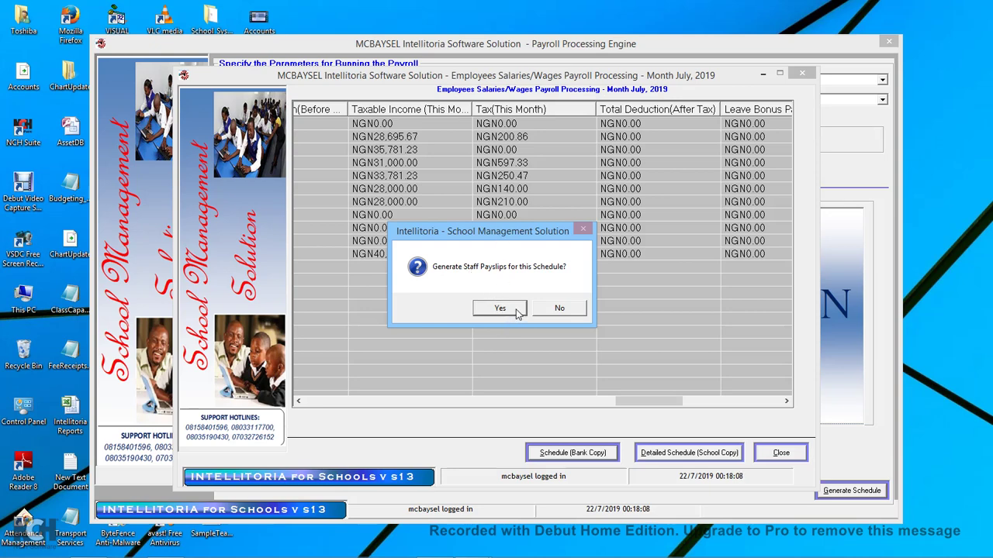
click(500, 309)
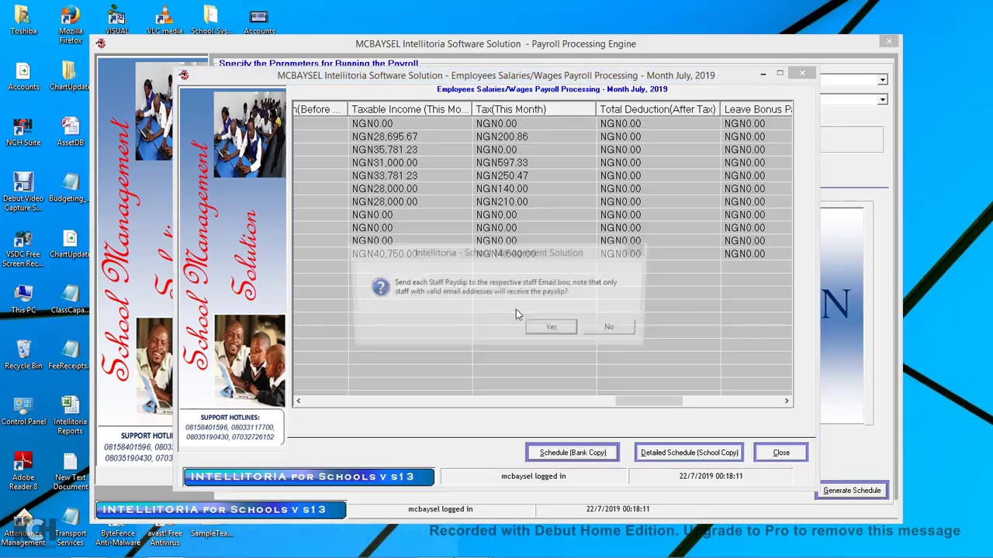
Scroll through the Payroll_Month_July_2019.html payslips, then open the Find in page bar.
scroll(635, 252, down, 5)
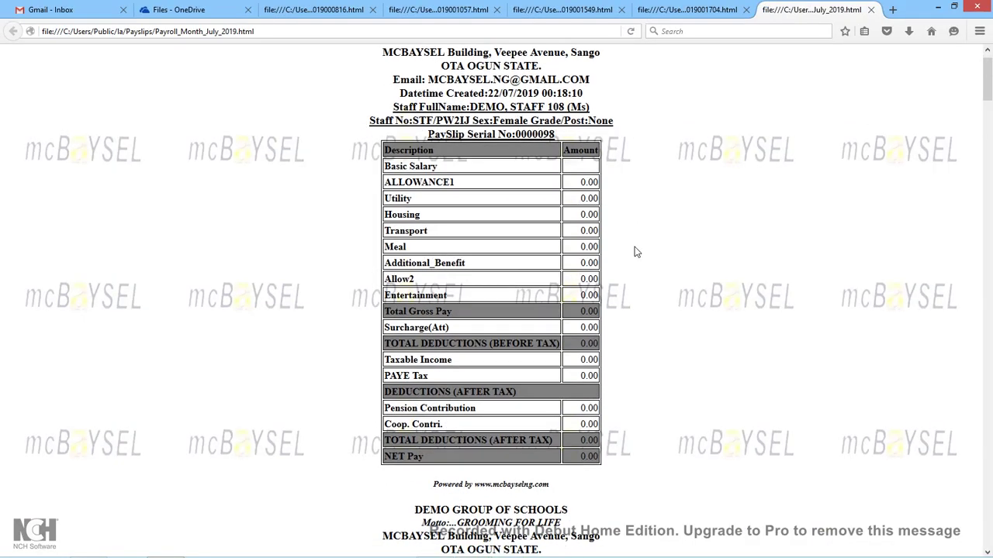
scroll(634, 253, down, 2)
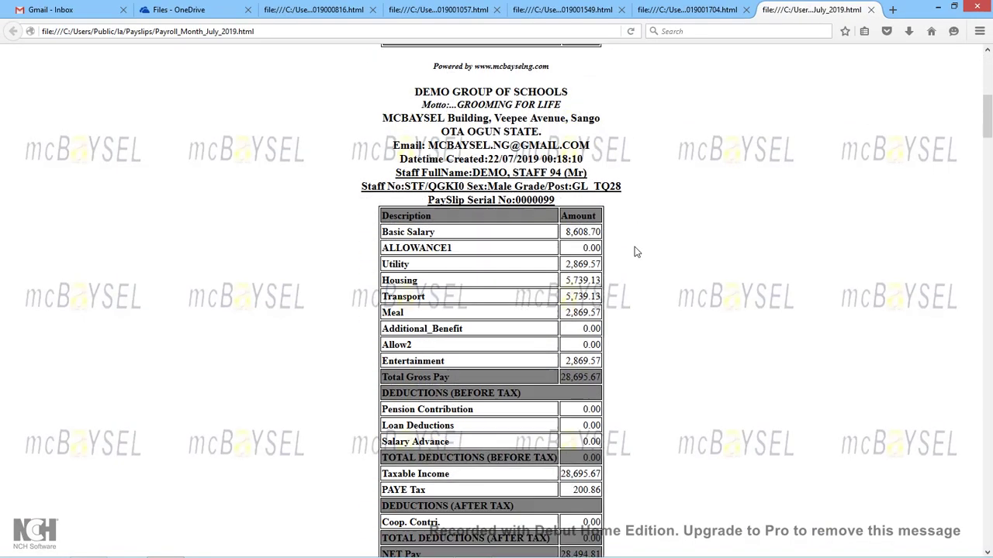
scroll(634, 252, down, 1)
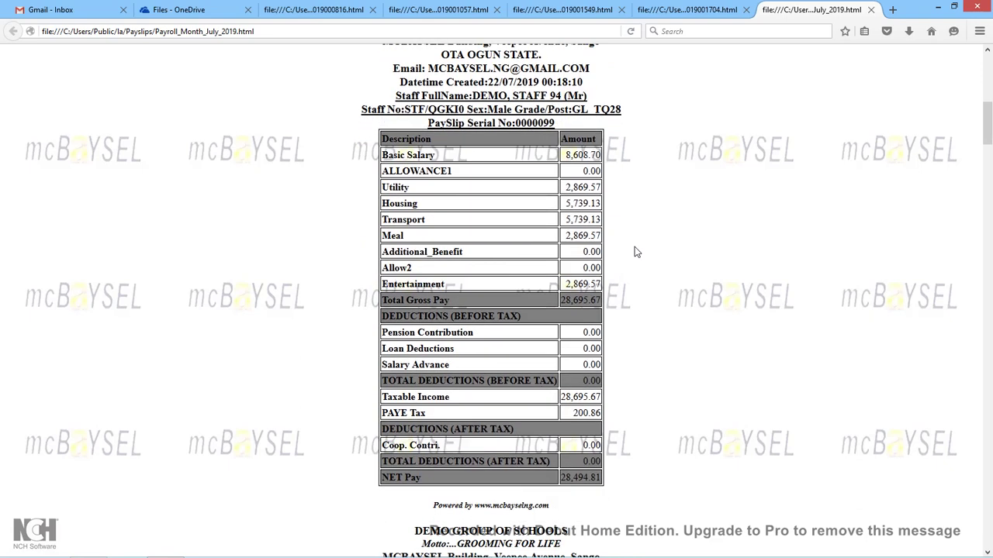
scroll(635, 252, down, 6)
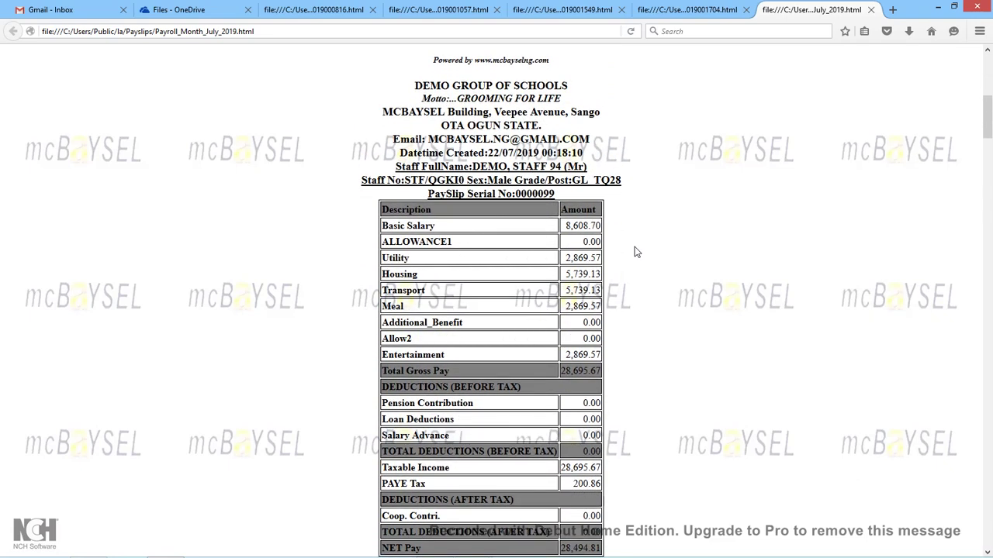
scroll(635, 252, down, 1)
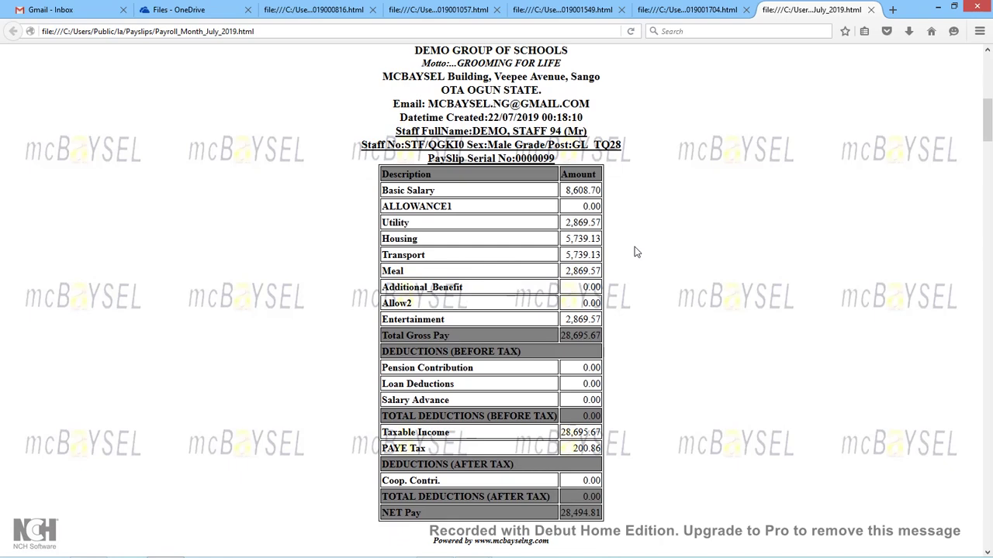
scroll(634, 252, down, 1)
scroll(634, 252, down, 1)
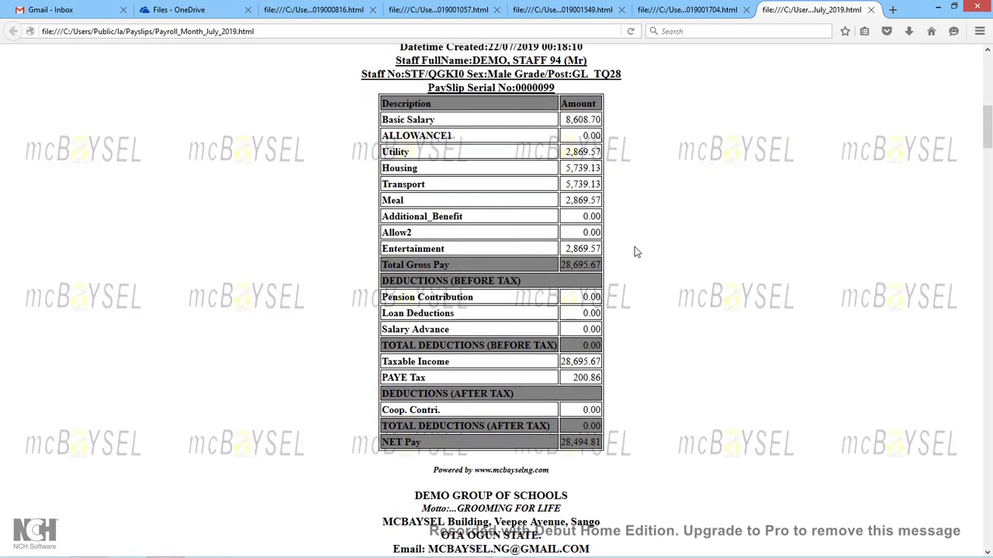
scroll(635, 252, up, 1)
scroll(635, 252, down, 1)
scroll(635, 252, down, 1)
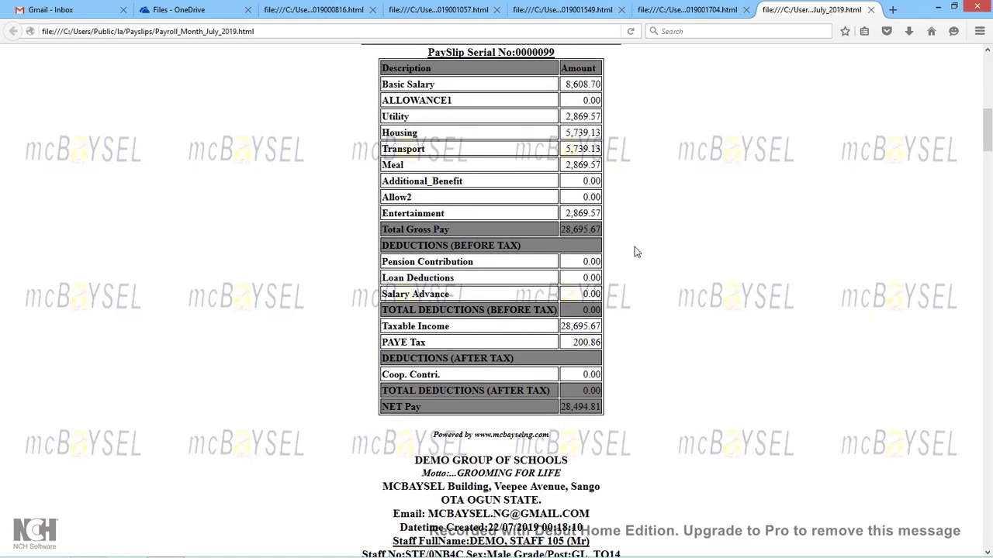
scroll(634, 252, down, 1)
scroll(634, 252, down, 3)
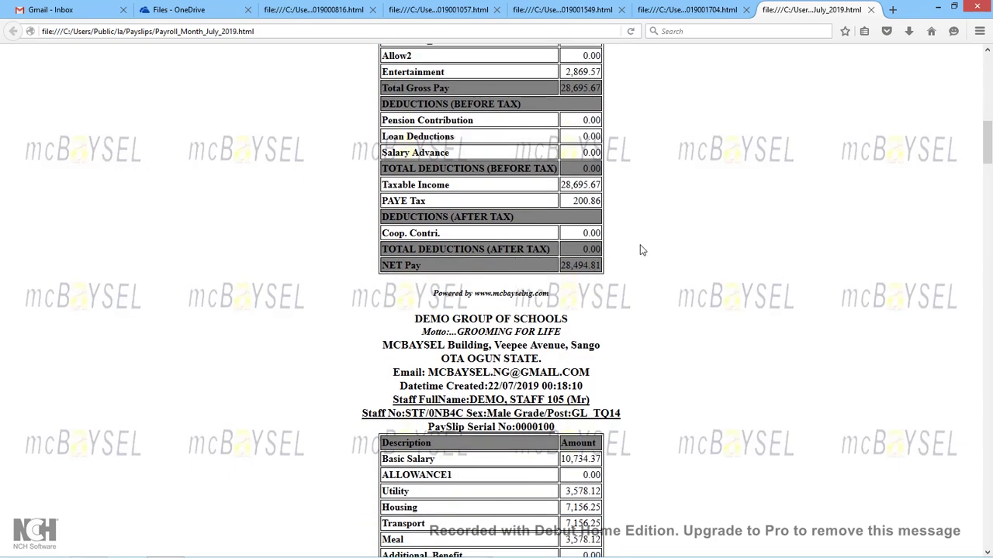
scroll(640, 250, down, 8)
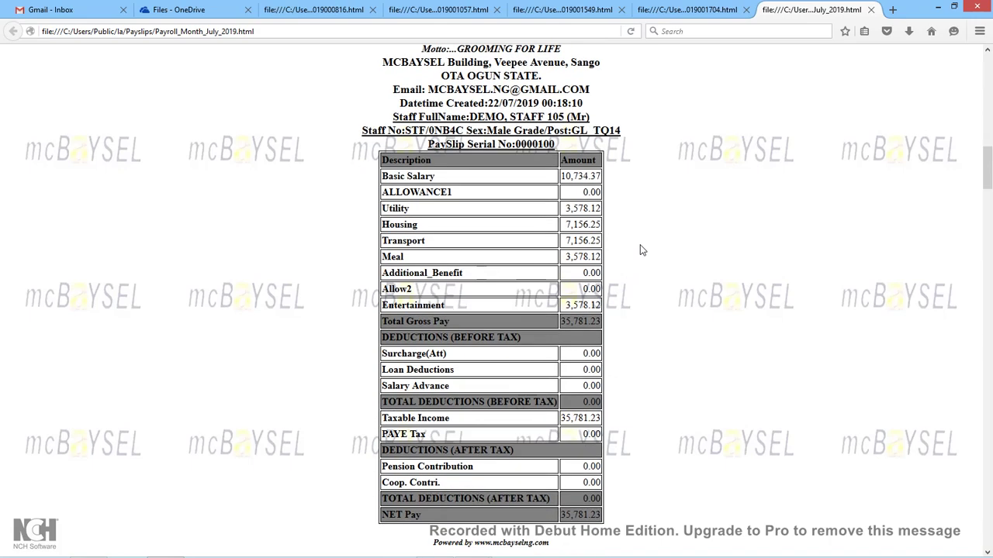
scroll(641, 250, down, 1)
scroll(641, 250, down, 1)
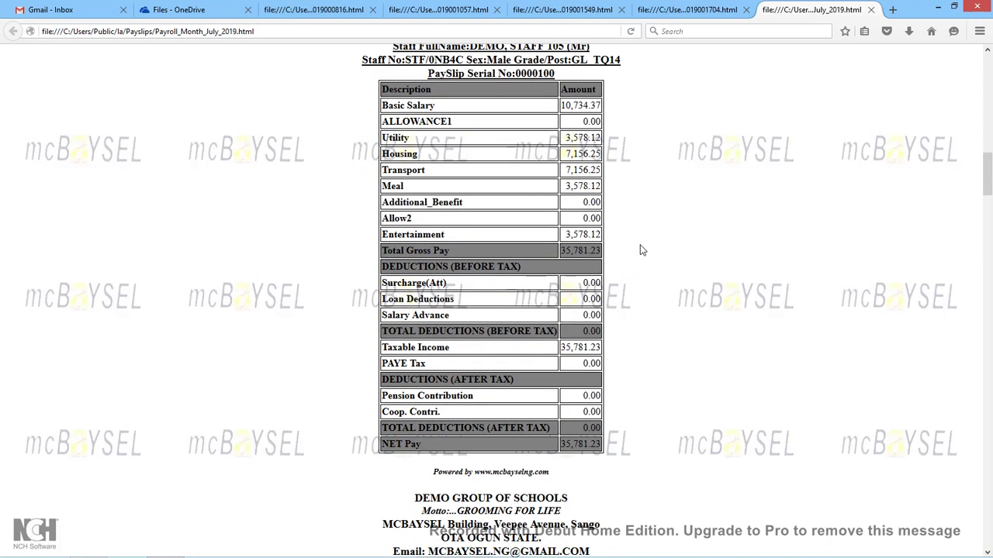
scroll(641, 250, up, 3)
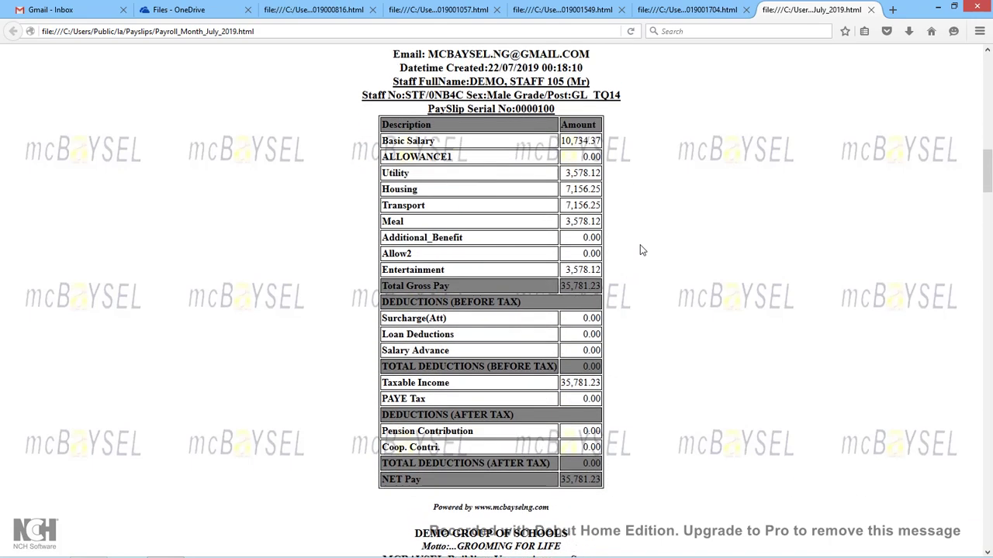
scroll(640, 250, down, 8)
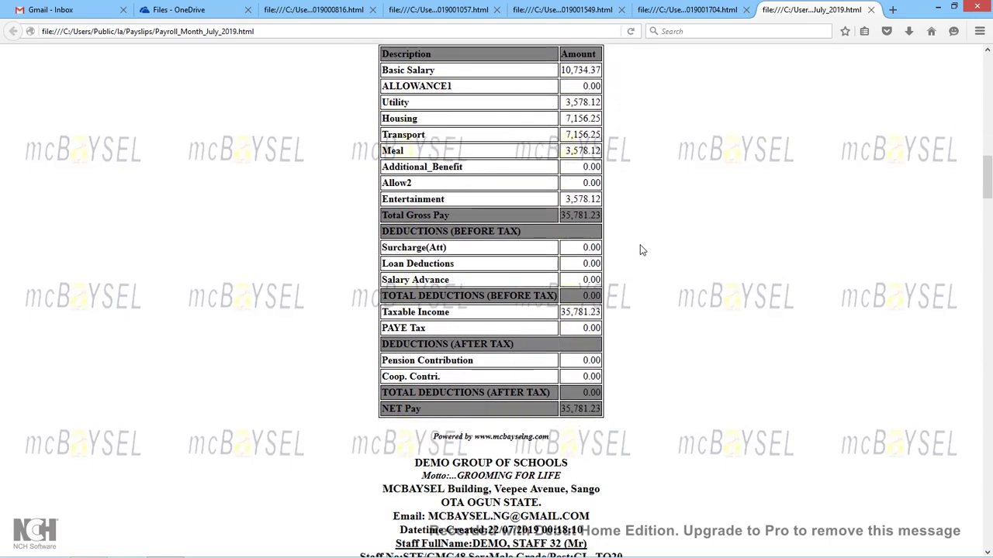
scroll(641, 250, down, 4)
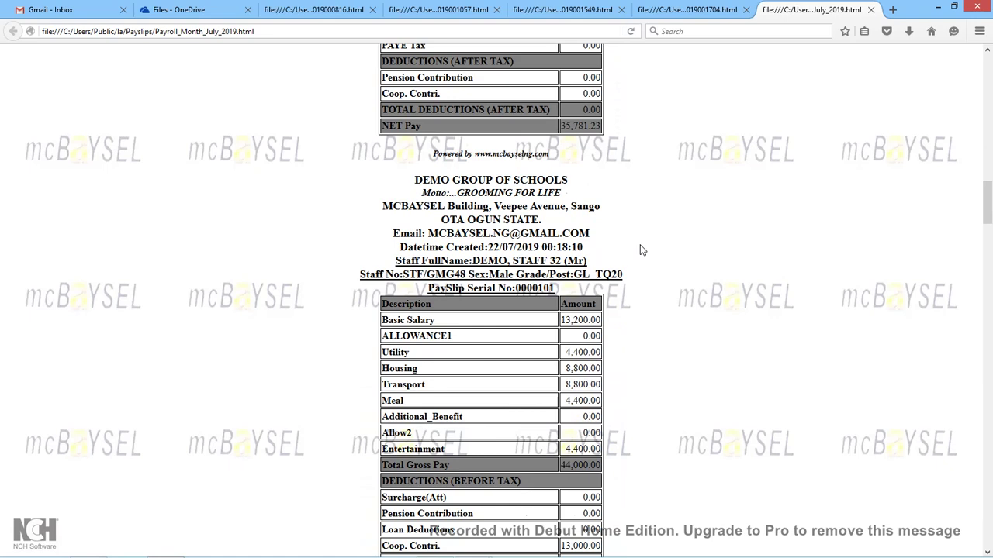
key(ctrl+f)
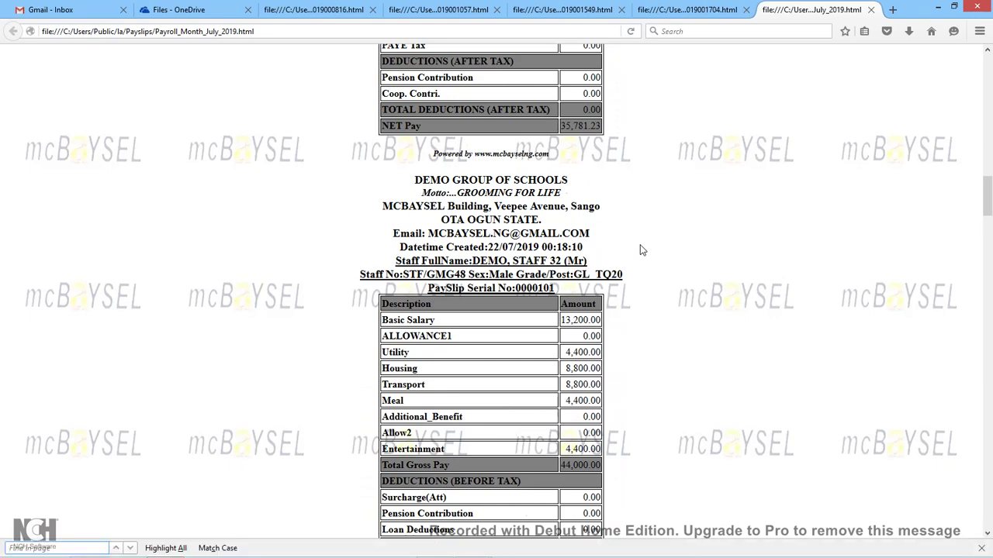
Search the payslips for a staff member's name and check the 9,000.00 Loan Deductions amount.
text(JAMES)
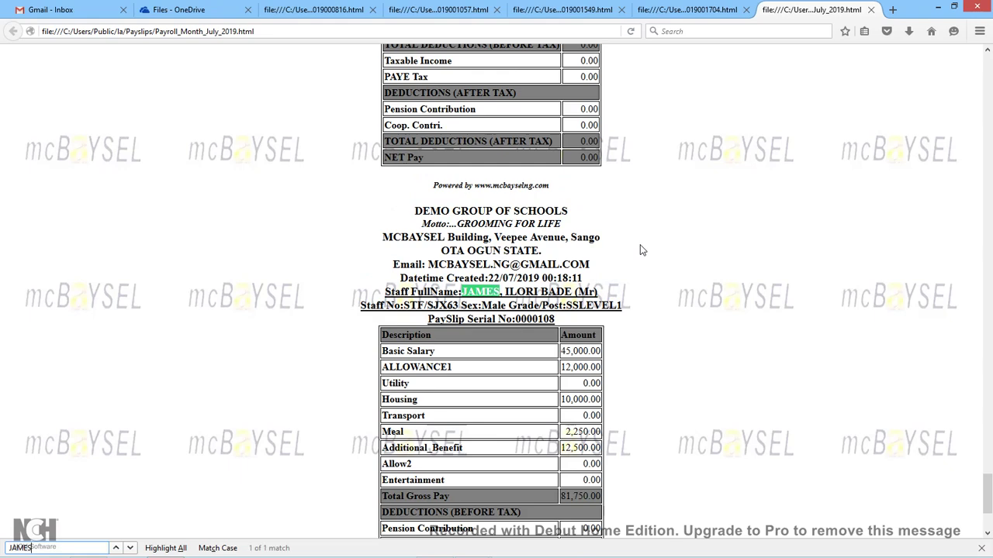
click(622, 352)
scroll(622, 351, down, 2)
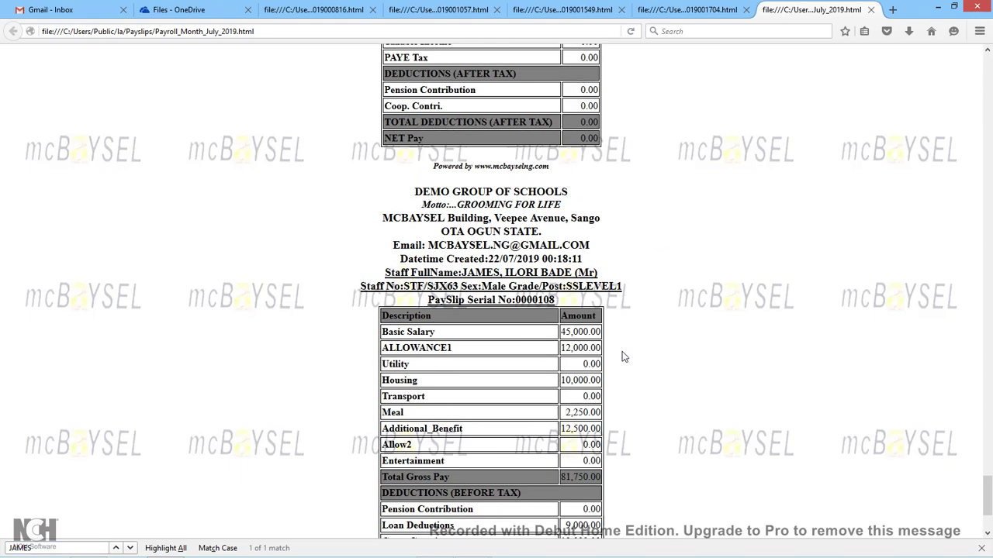
scroll(622, 352, down, 2)
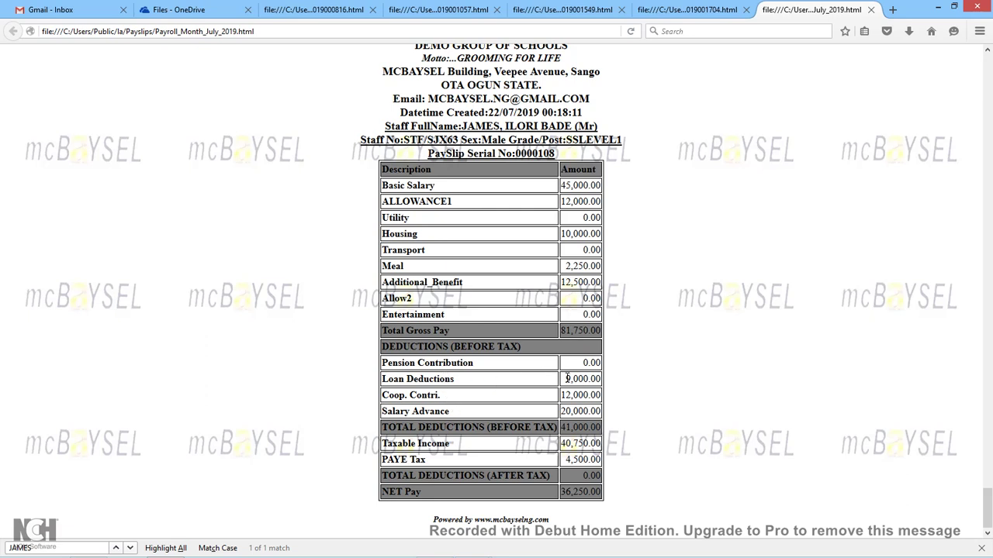
drag(567, 379, 606, 385)
click(512, 381)
Review Coop. Contri. 12,000.00, Total Gross Pay 81,750.00 and PAYE 4,500.00, then minimize Firefox.
drag(561, 398, 611, 422)
click(586, 428)
drag(566, 443, 604, 446)
drag(560, 331, 605, 333)
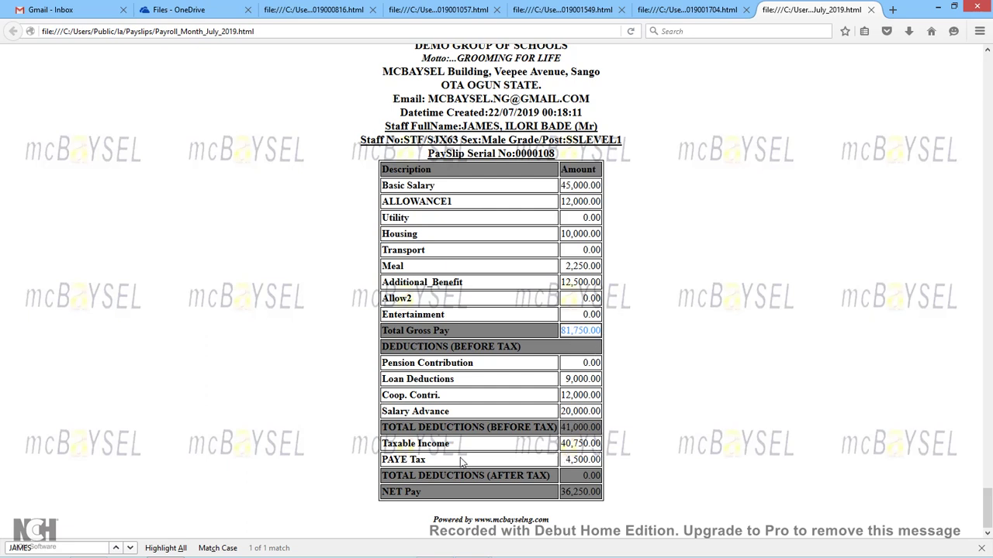
click(464, 466)
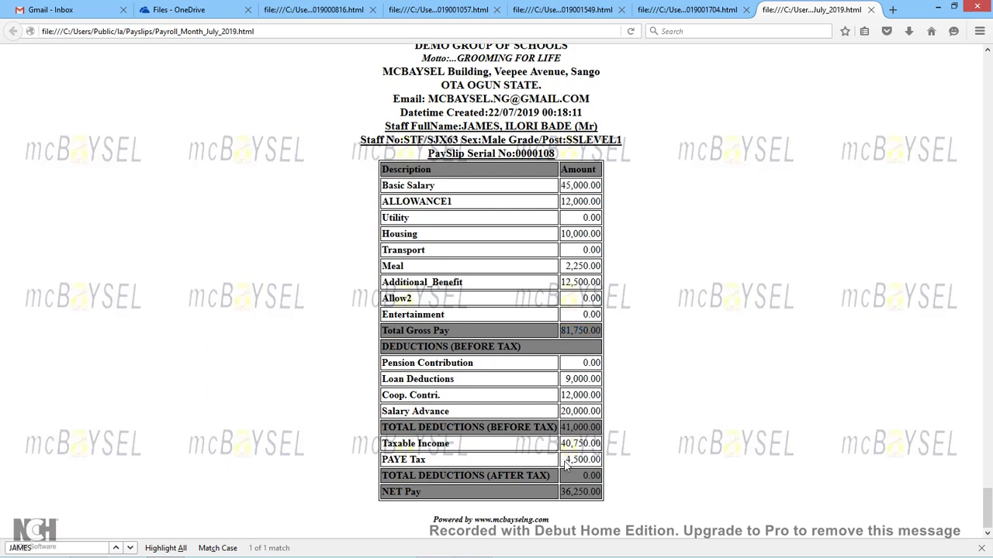
drag(565, 463, 607, 463)
click(611, 462)
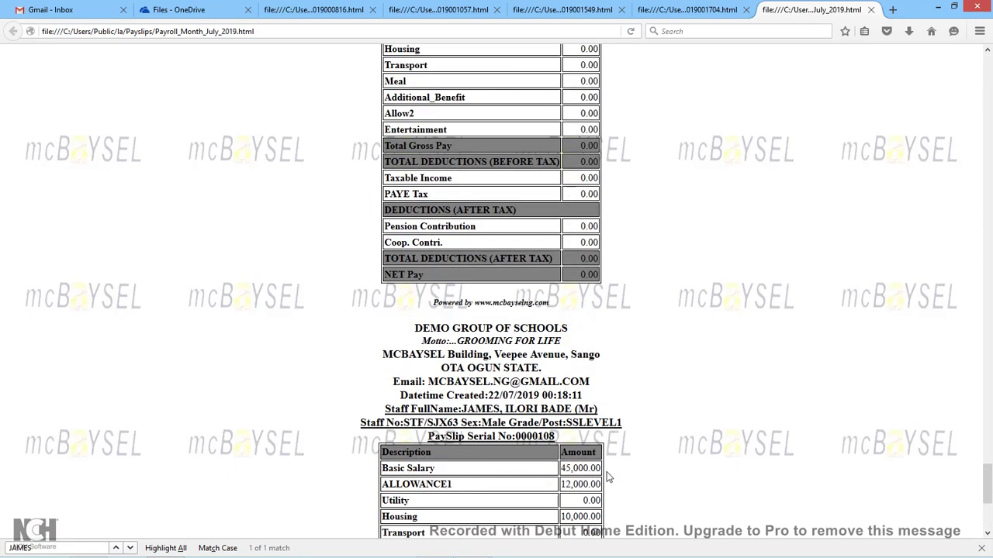
click(940, 9)
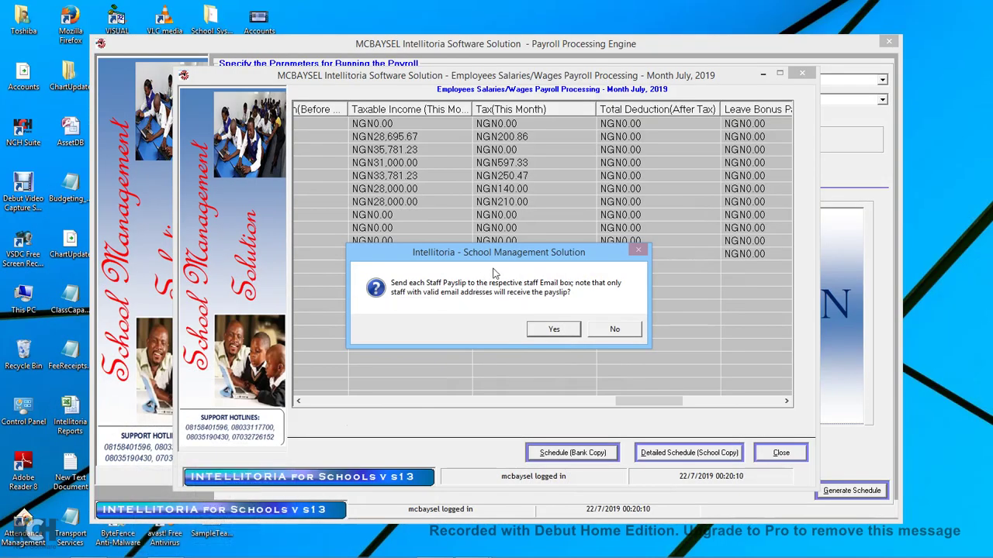
Move the 'Send each Staff Payslip' prompt aside and answer No to emailing payslips.
drag(513, 257, 499, 220)
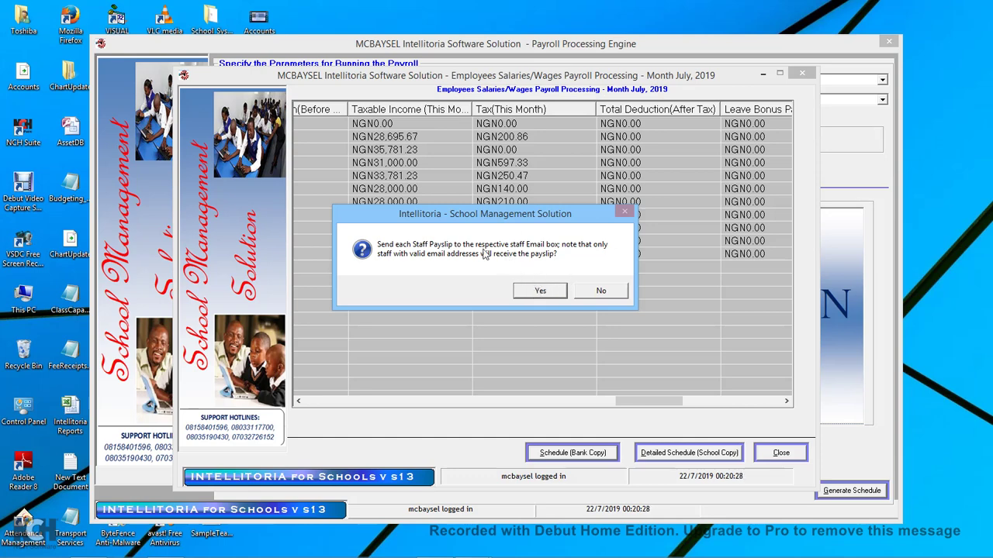
drag(490, 215, 482, 200)
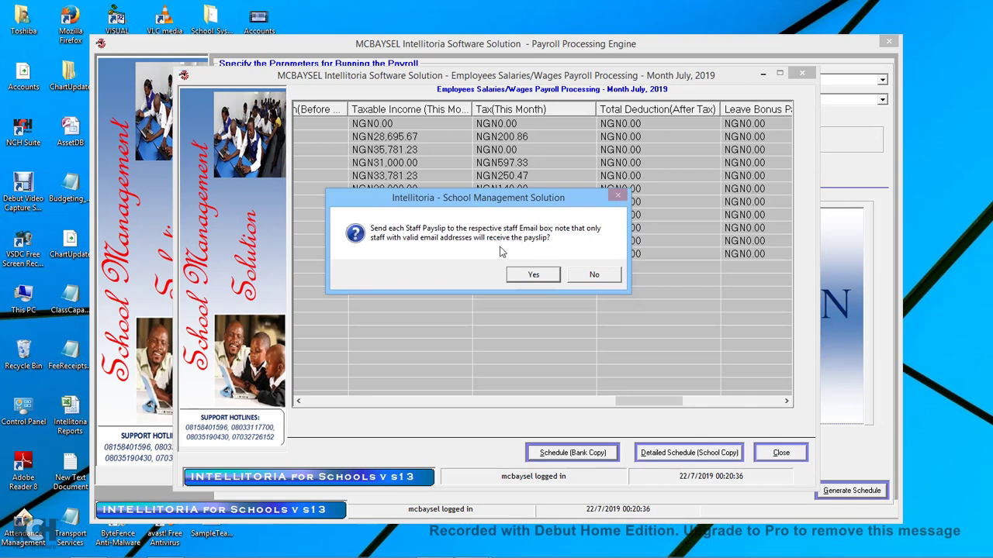
click(591, 276)
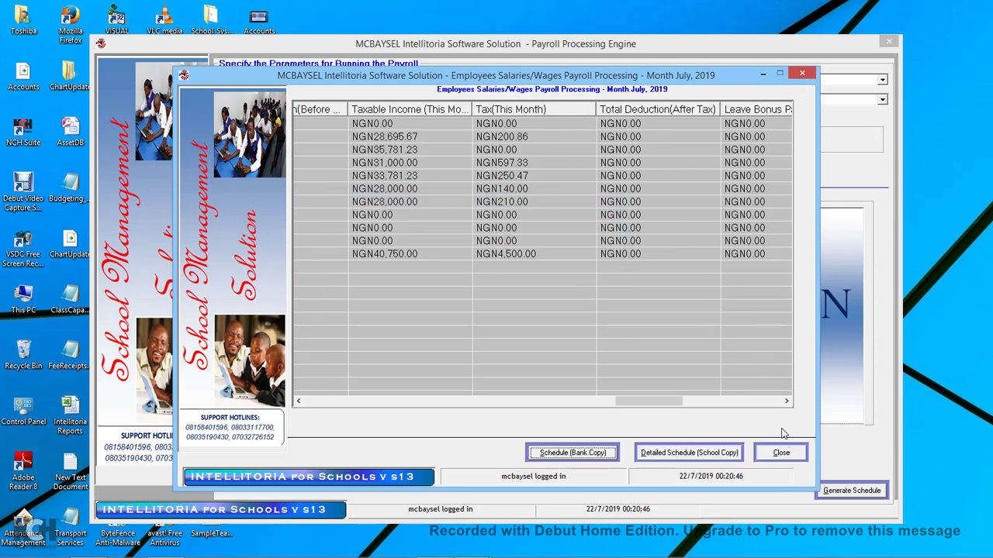
Close the employees salaries processing window and the Payroll Processing Engine, confirming the exit.
click(788, 456)
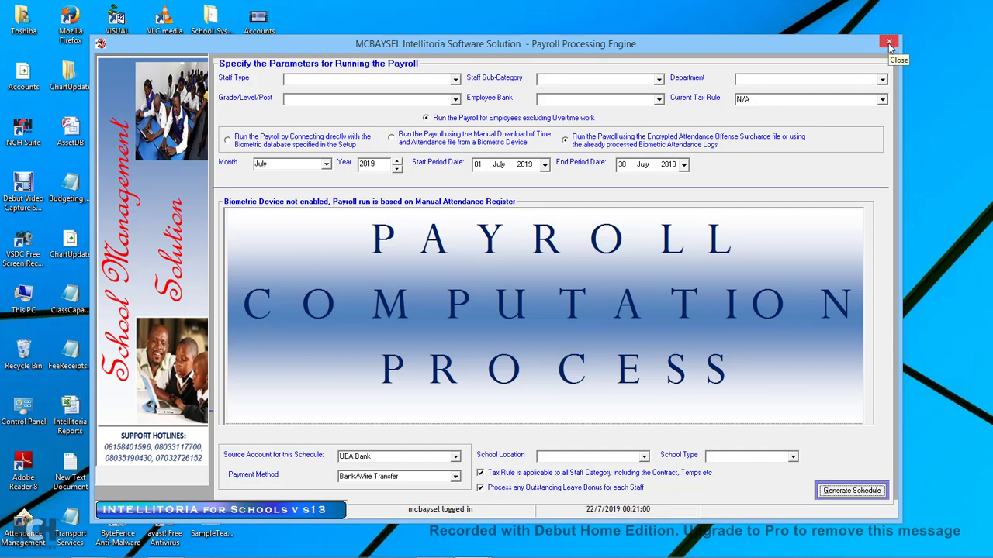
click(888, 44)
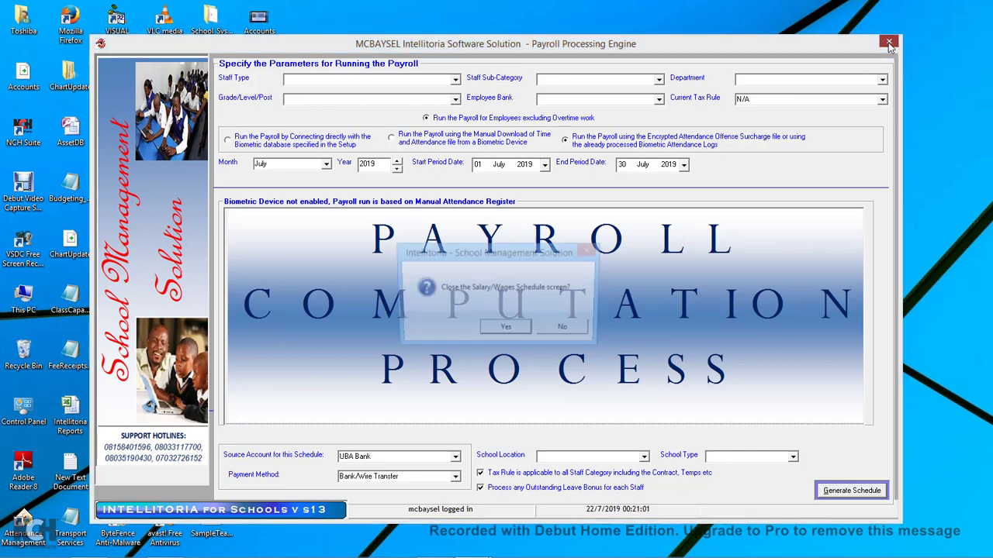
click(503, 331)
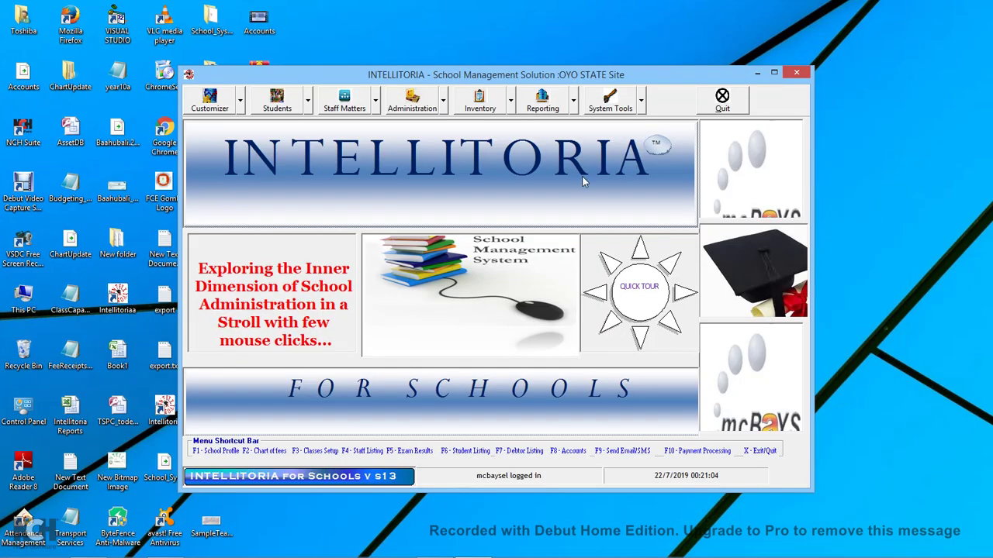